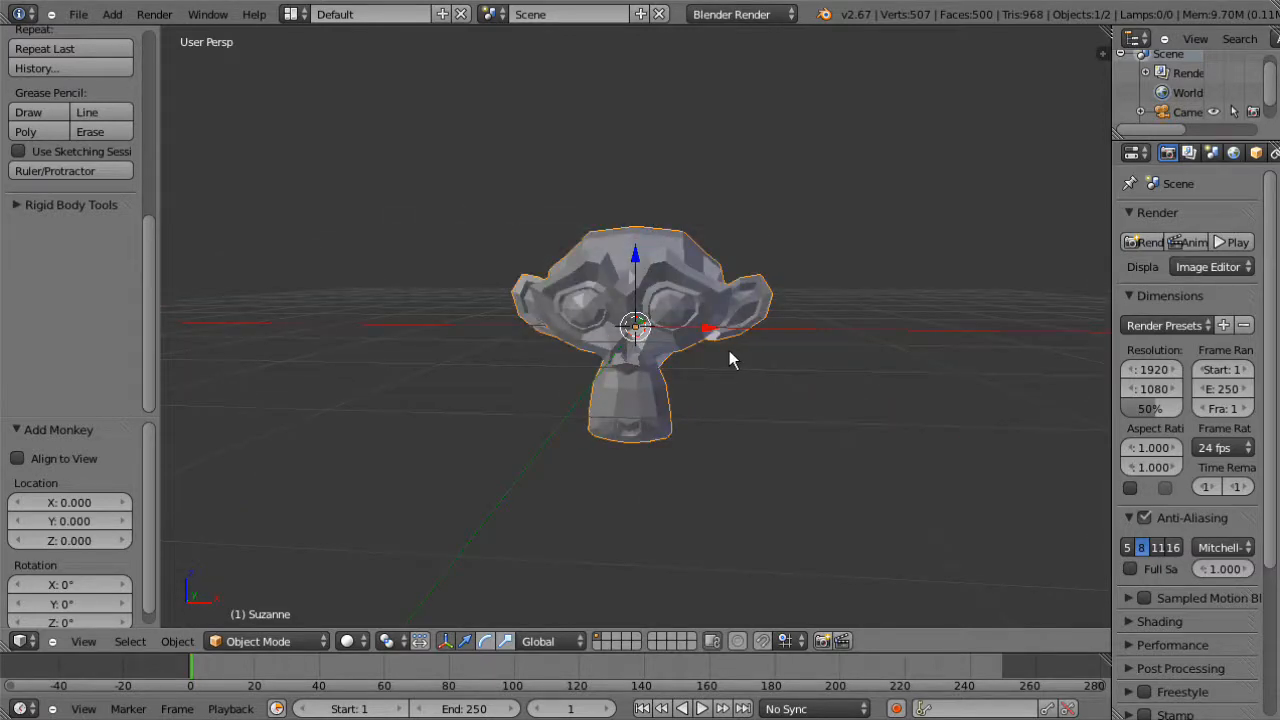
Step: Enter Edit Mode on the monkey and try moving a vertex at the top of its forehead
middle_drag(729, 352, 777, 389)
key(Tab)
middle_drag(706, 287, 668, 228)
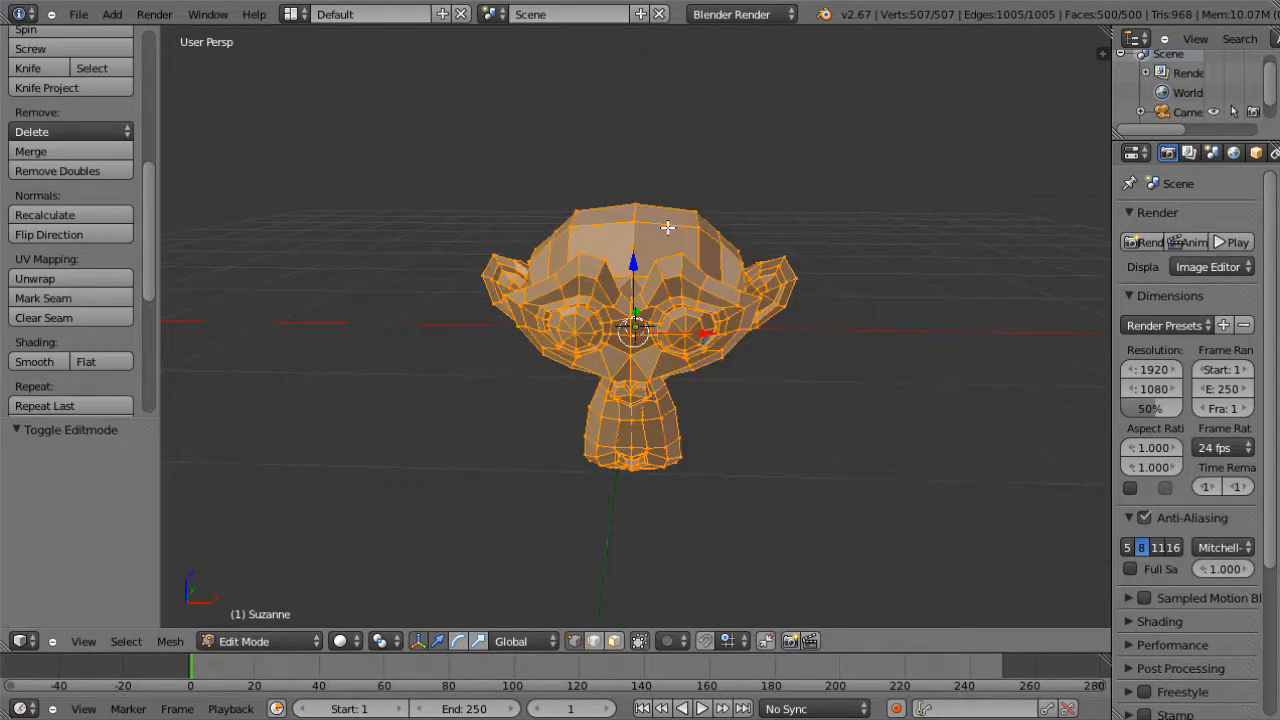
right_click(698, 213)
key(g)
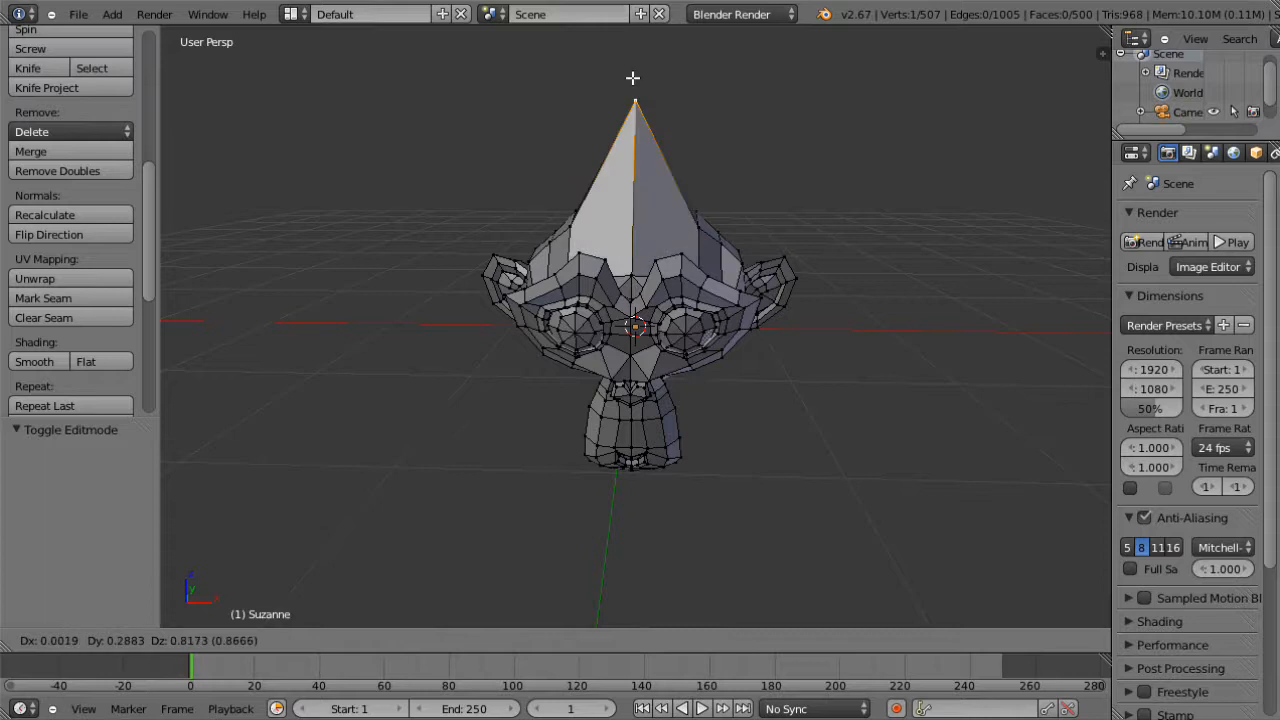
key(Escape)
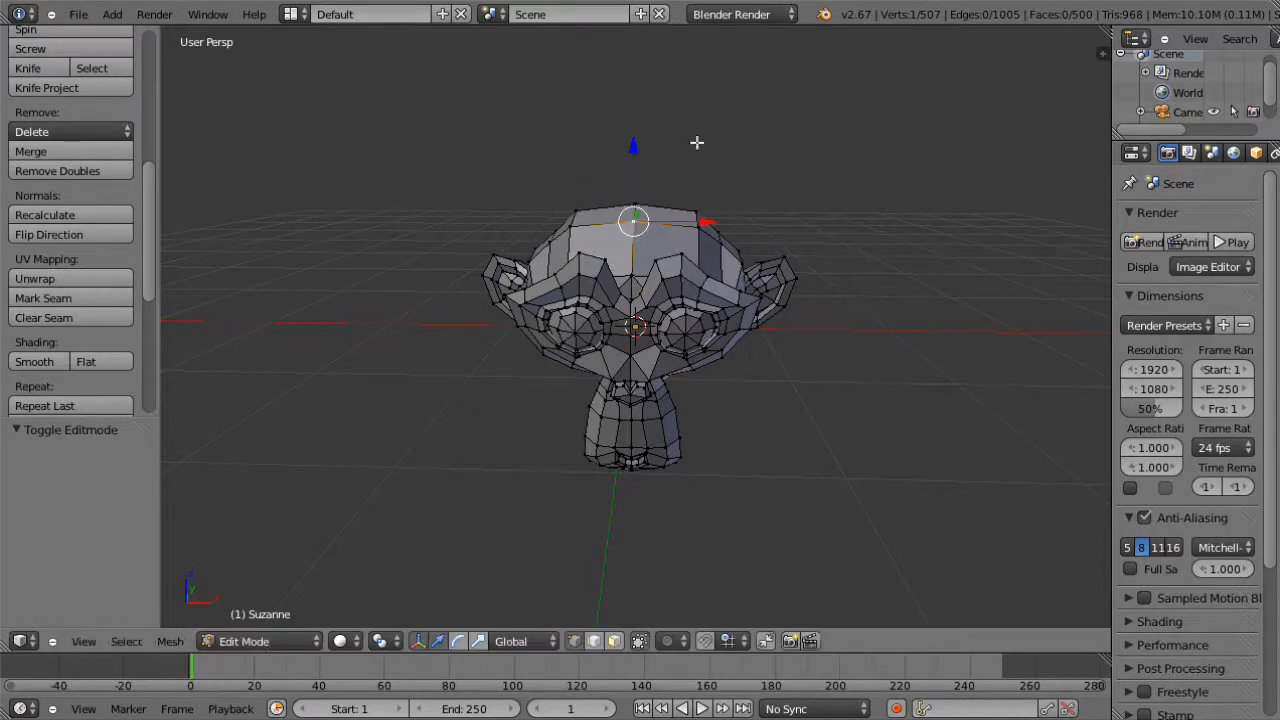
Step: Switch to edge selection and try moving one edge on the monkey's head and one on its ear
middle_drag(768, 255, 637, 300)
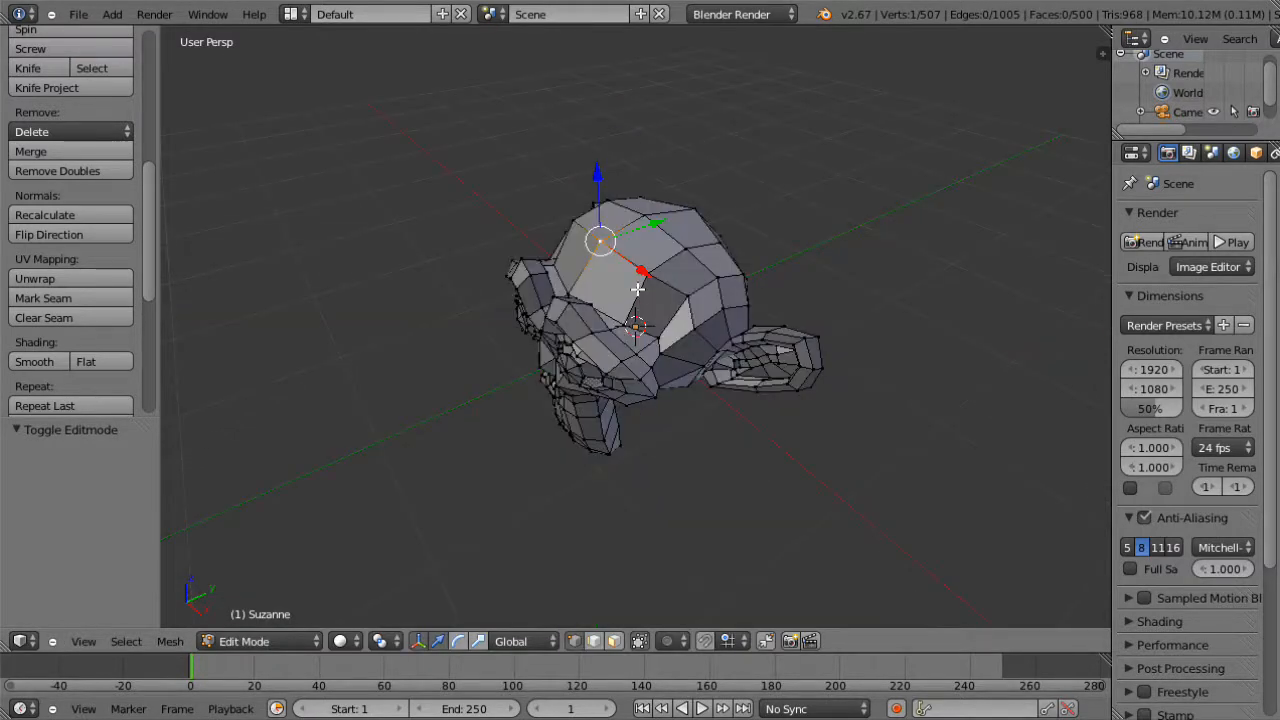
click(595, 643)
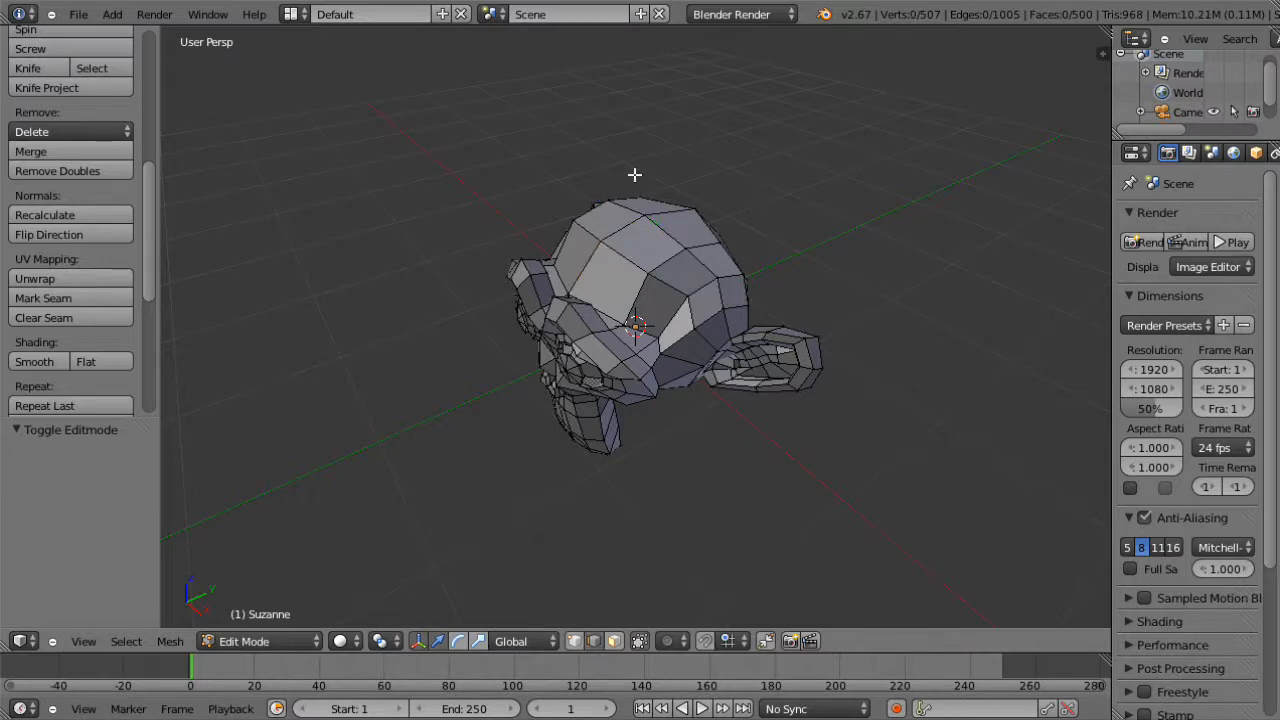
mouse_move(664, 228)
right_down()
mouse_move(732, 161)
mouse_move(655, 235)
right_up()
right_drag(791, 333, 811, 294)
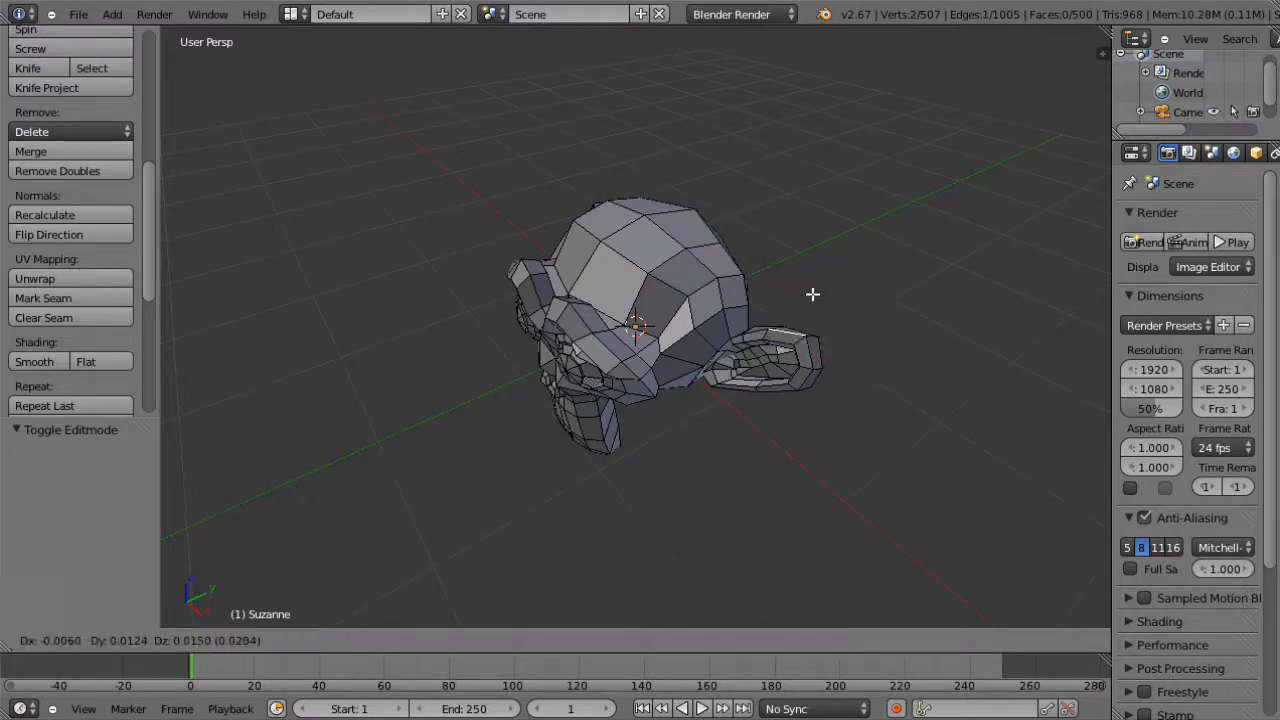
right_click(808, 302)
Step: Switch to face selection and try moving a face on the monkey's head and another on its lower face
click(614, 641)
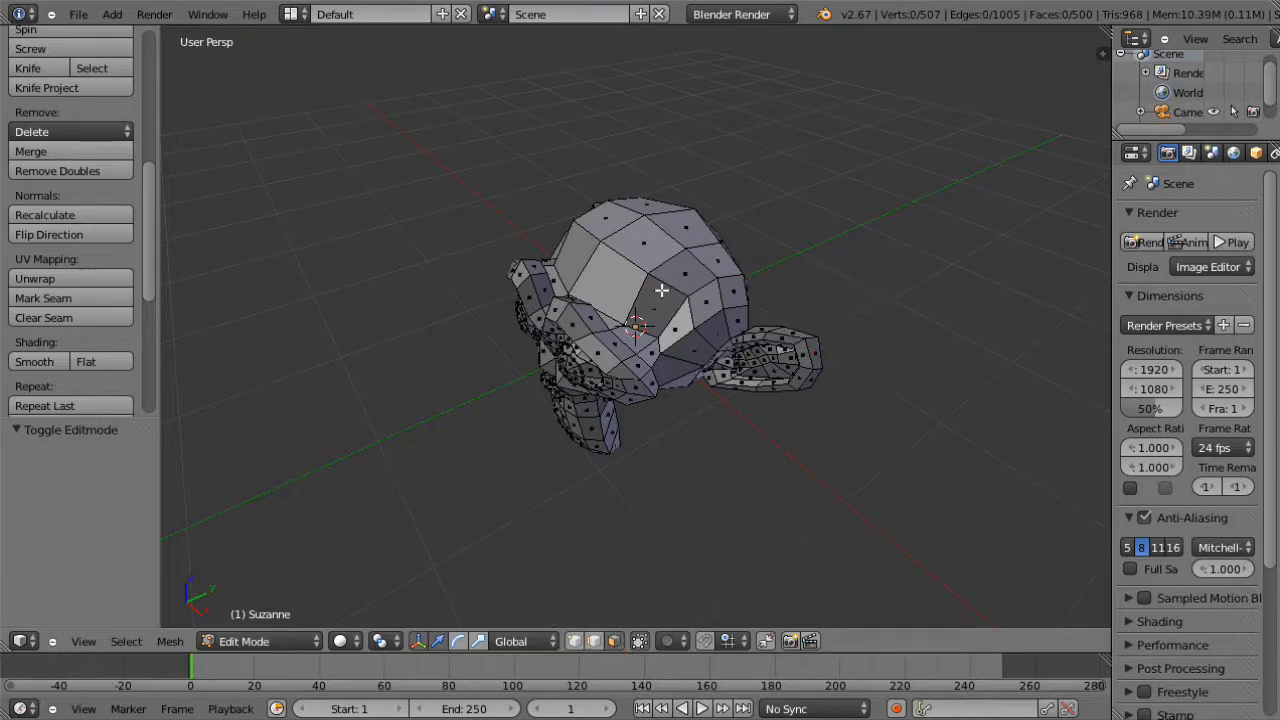
right_drag(662, 248, 788, 114)
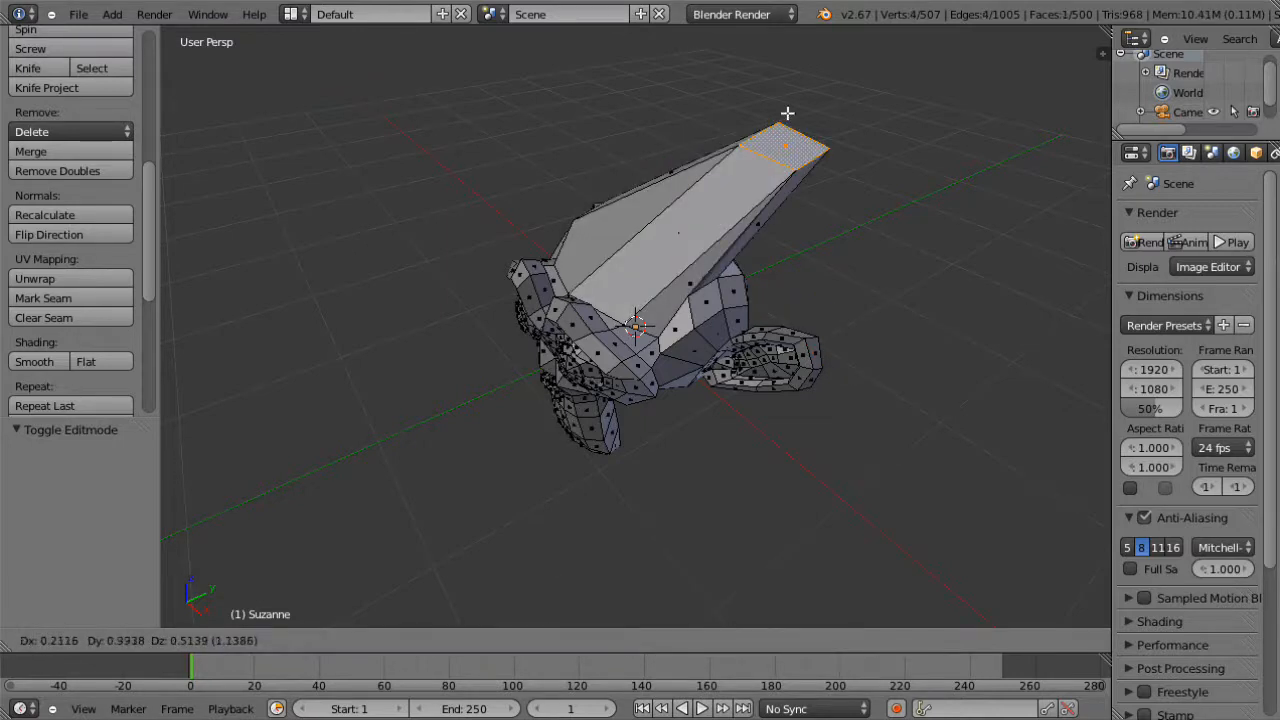
right_click(788, 114)
middle_drag(605, 395, 736, 318)
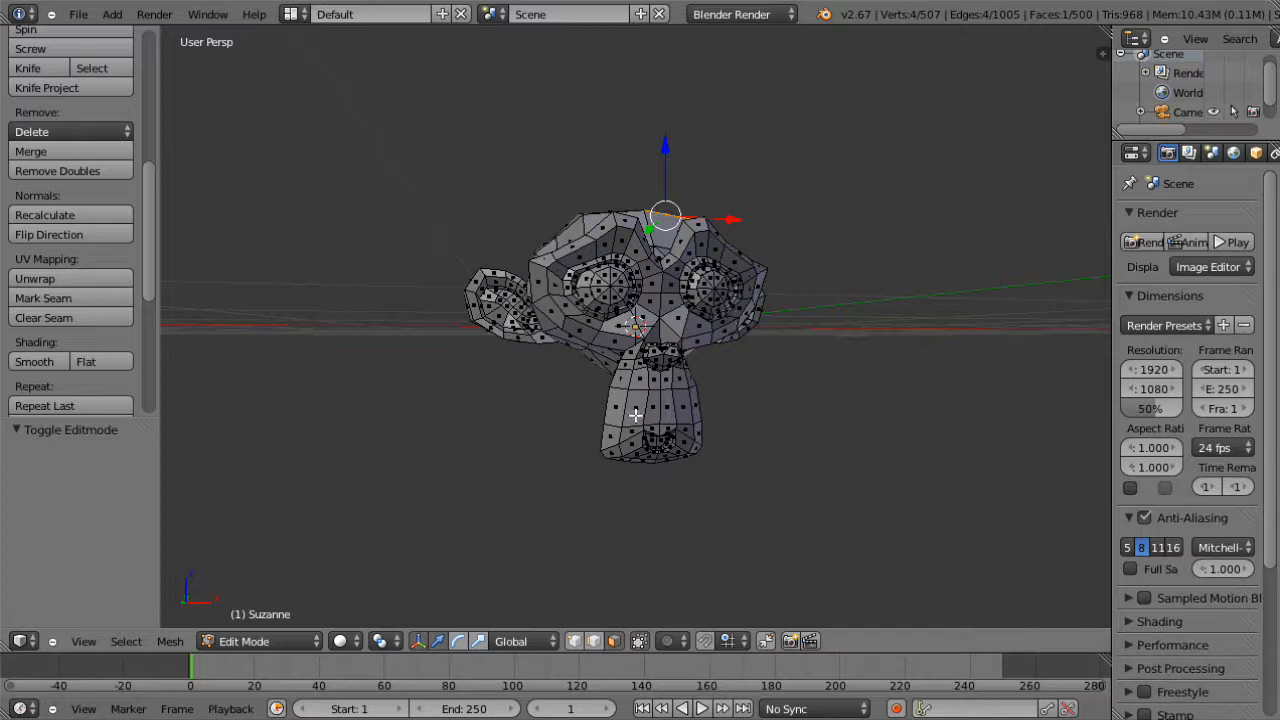
right_drag(634, 416, 500, 416)
right_click(500, 416)
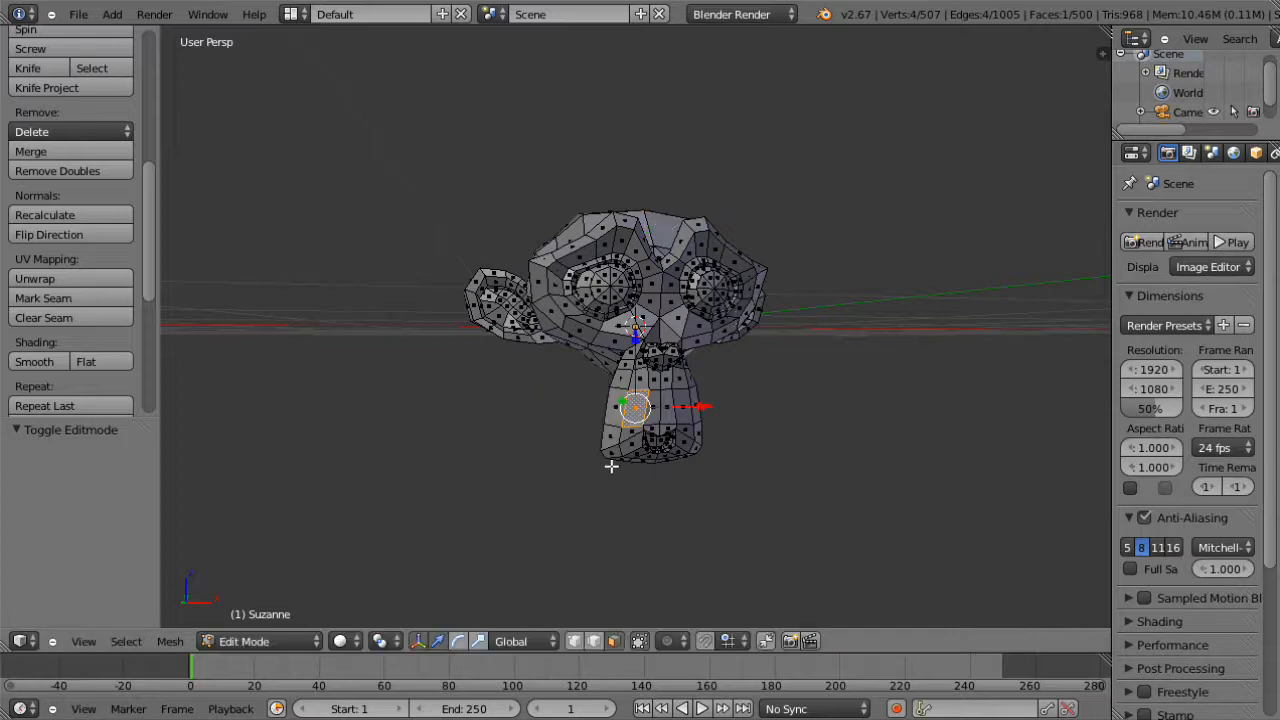
Step: Return to vertex selection and deselect everything in the monkey mesh
click(573, 644)
middle_drag(748, 434, 653, 516)
key(a)
scroll(736, 472, down, 2)
scroll(652, 515, up, 2)
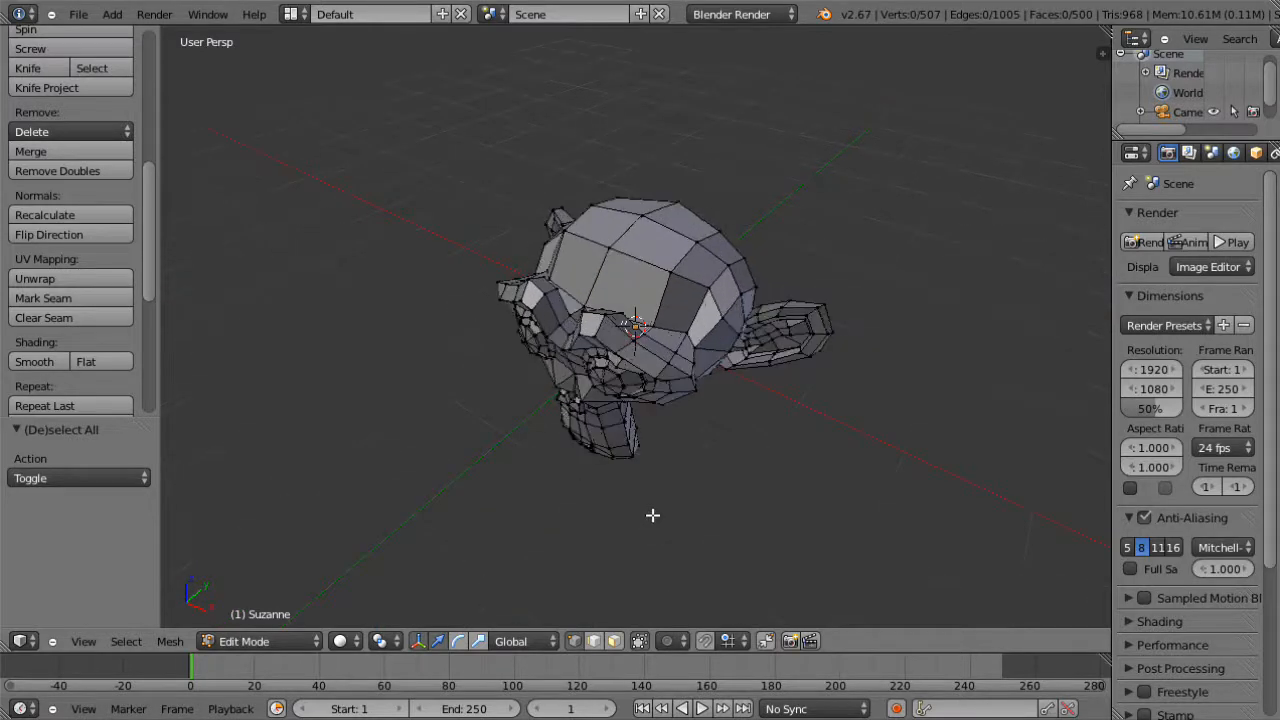
Step: Return to Object Mode and delete the monkey
middle_drag(740, 463, 778, 456)
key(Tab)
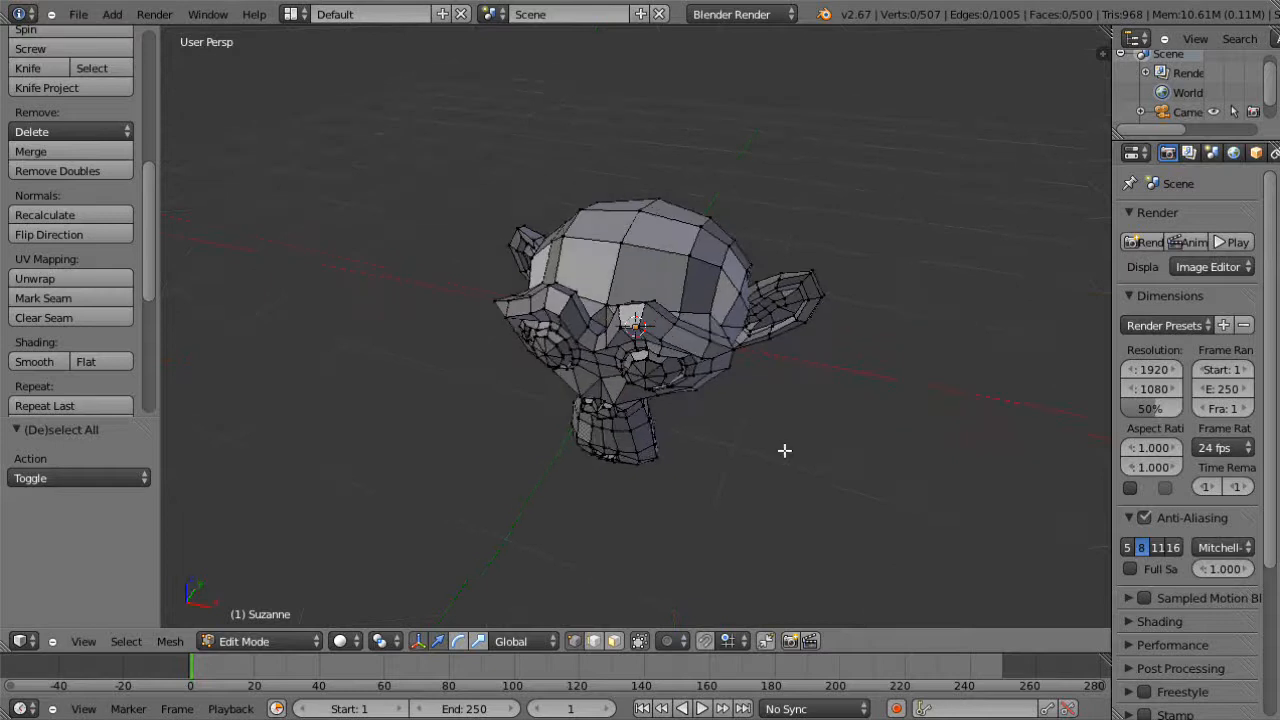
middle_drag(743, 378, 680, 332)
key(x)
click(680, 332)
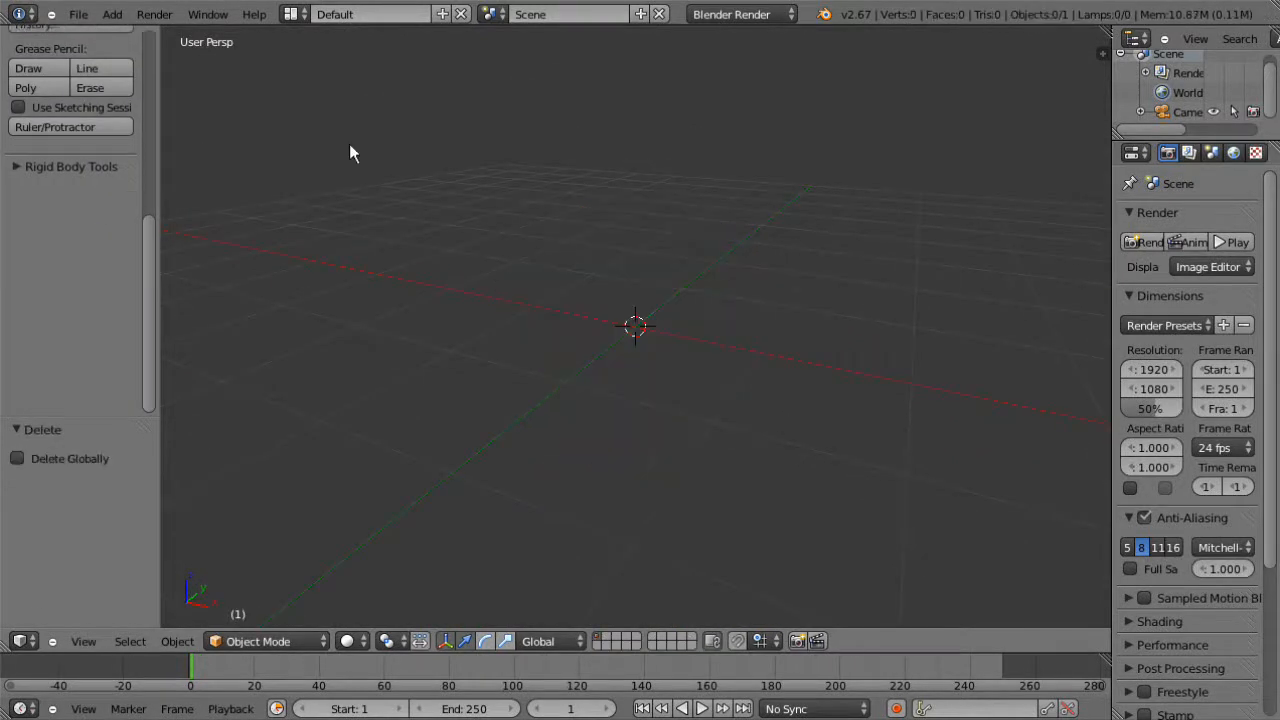
Step: Add a cube mesh to the empty scene at the origin
click(113, 18)
mouse_move(126, 36)
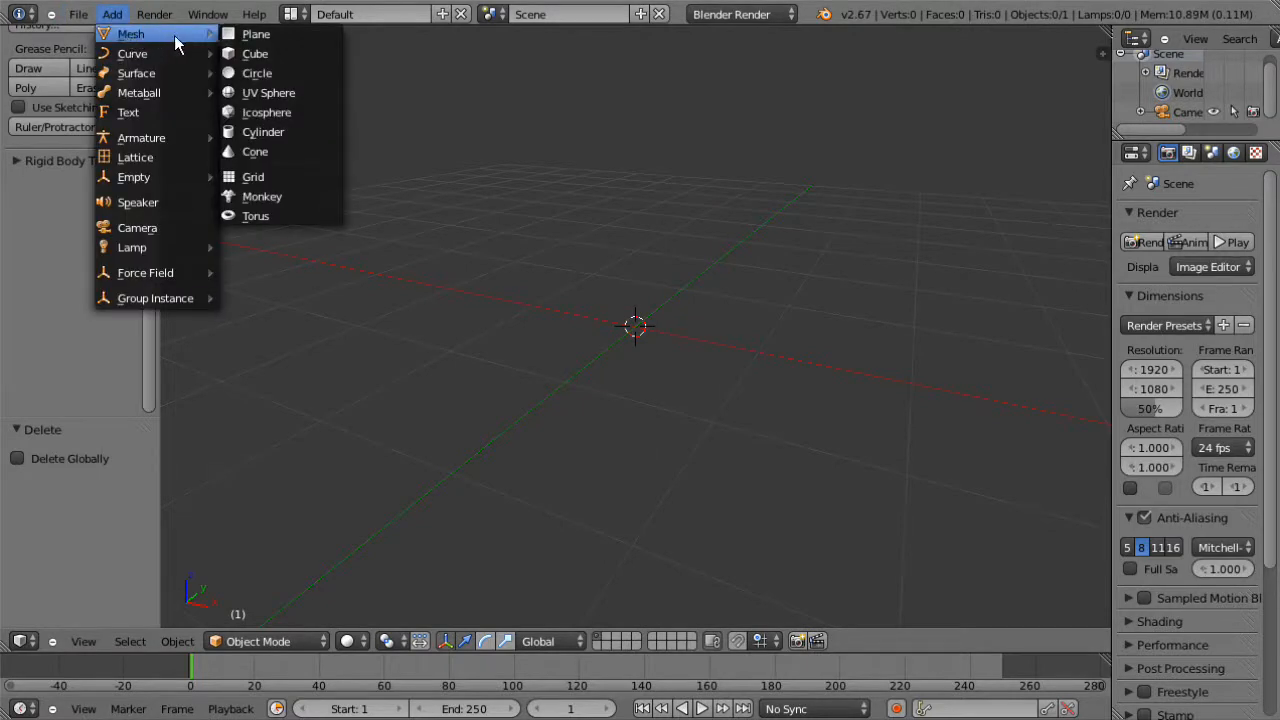
click(255, 53)
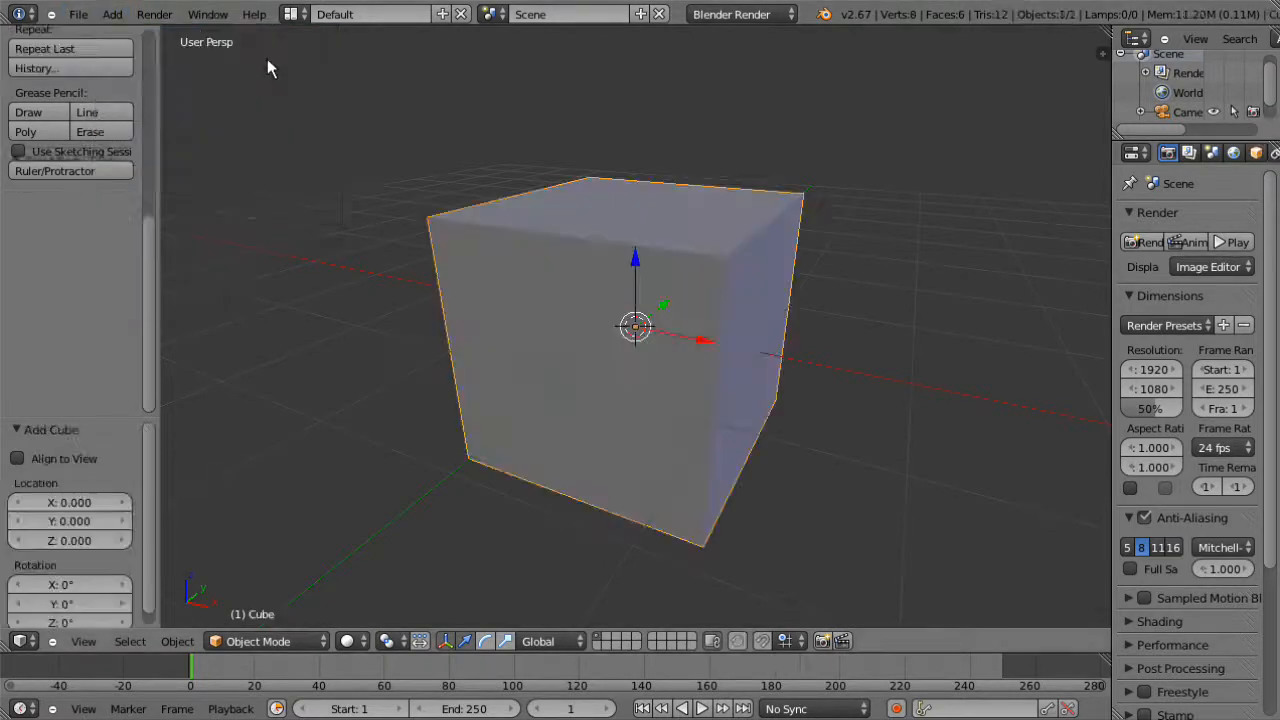
middle_drag(267, 59, 624, 260)
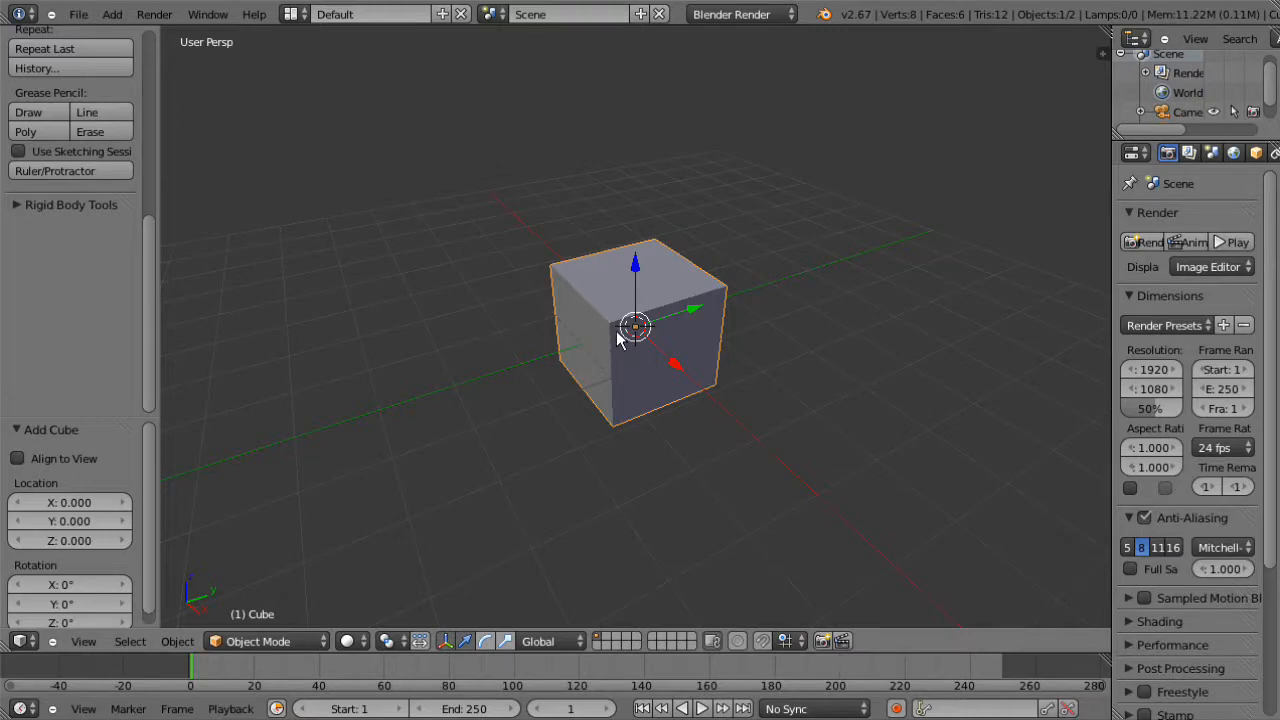
middle_drag(703, 363, 822, 364)
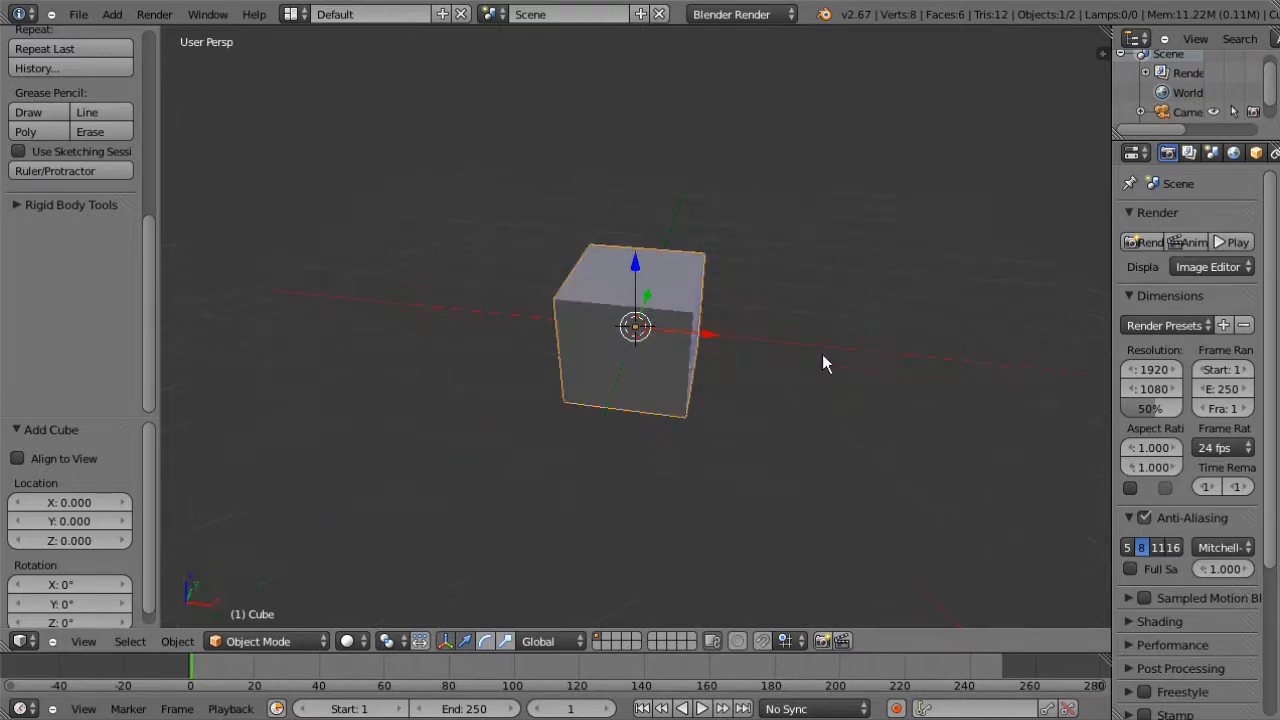
Step: Enter Edit Mode on the cube and deselect all of its vertices
key(Tab)
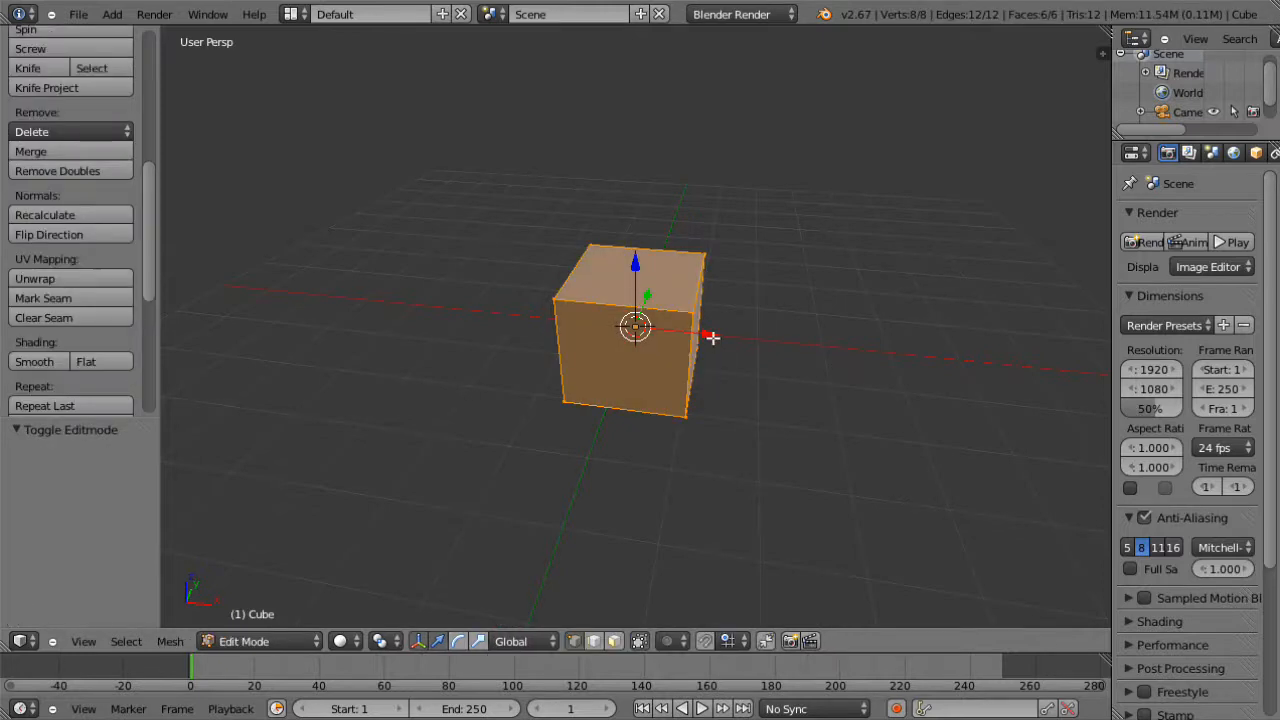
key(a)
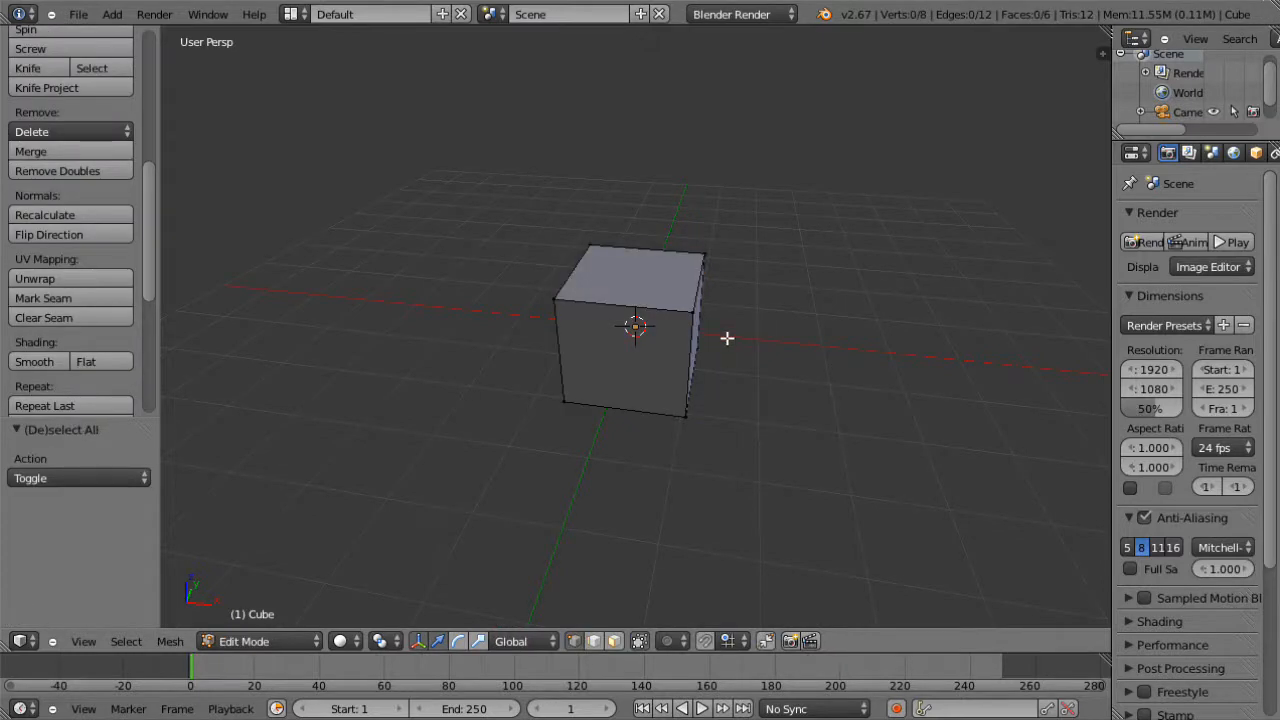
middle_drag(726, 338, 699, 353)
scroll(745, 319, up, 4)
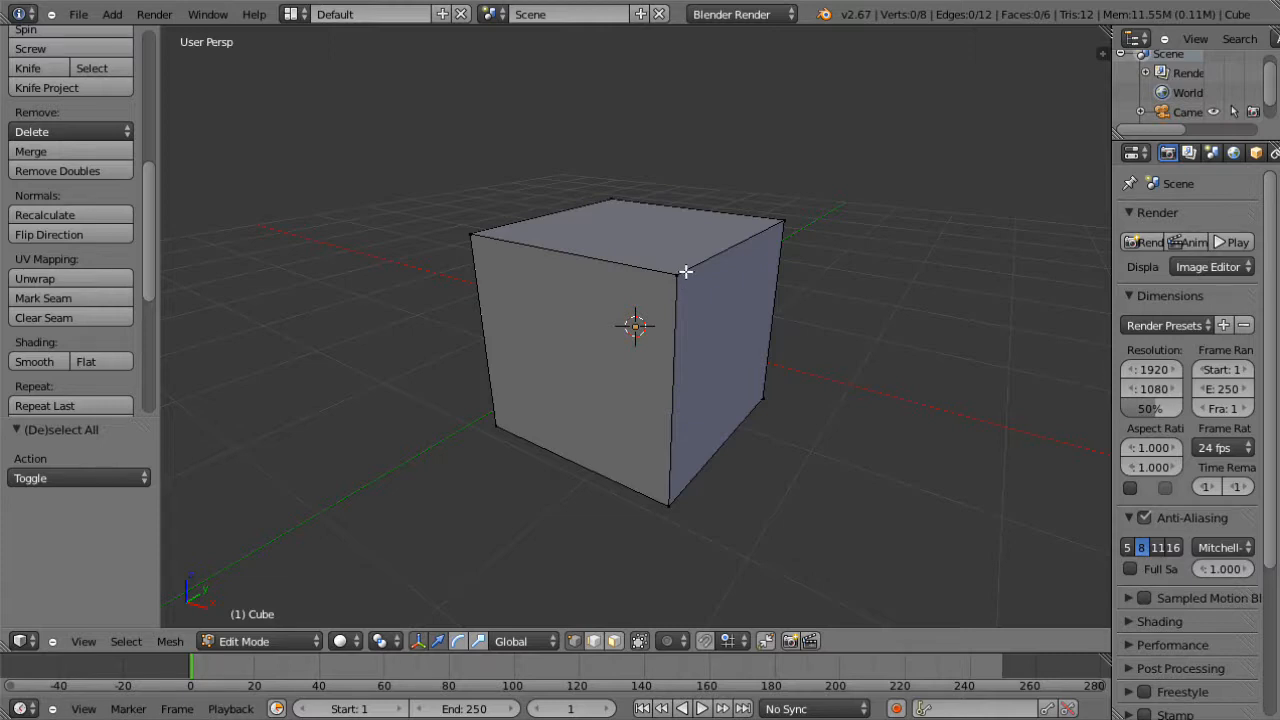
Step: Select the four corner vertices of the cube's top face one by one
right_click(685, 271)
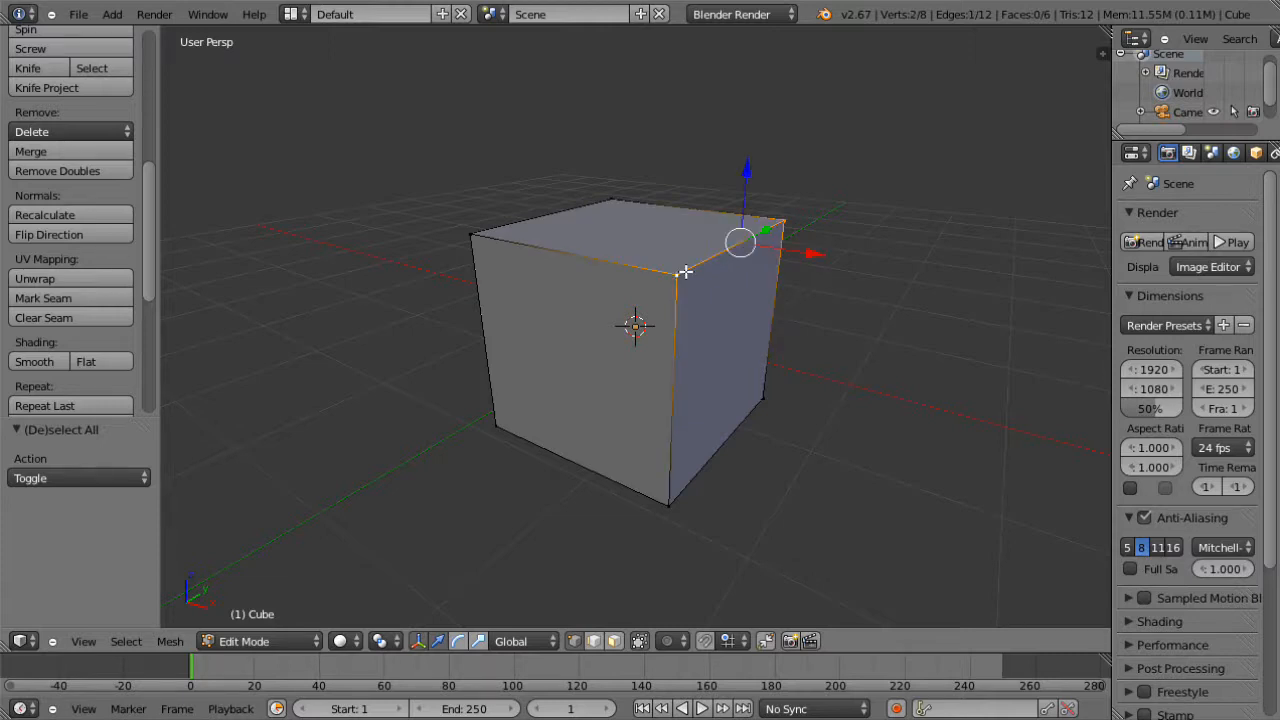
middle_drag(634, 306, 726, 355)
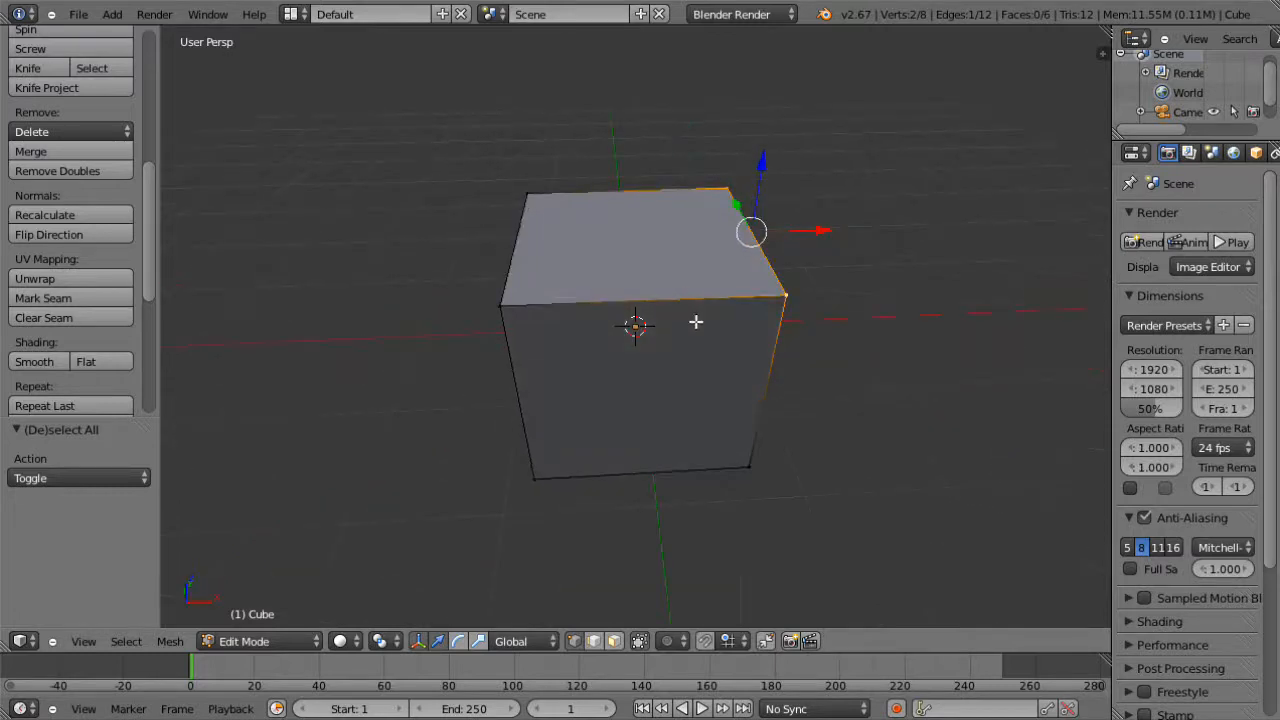
shift+right_click(526, 192)
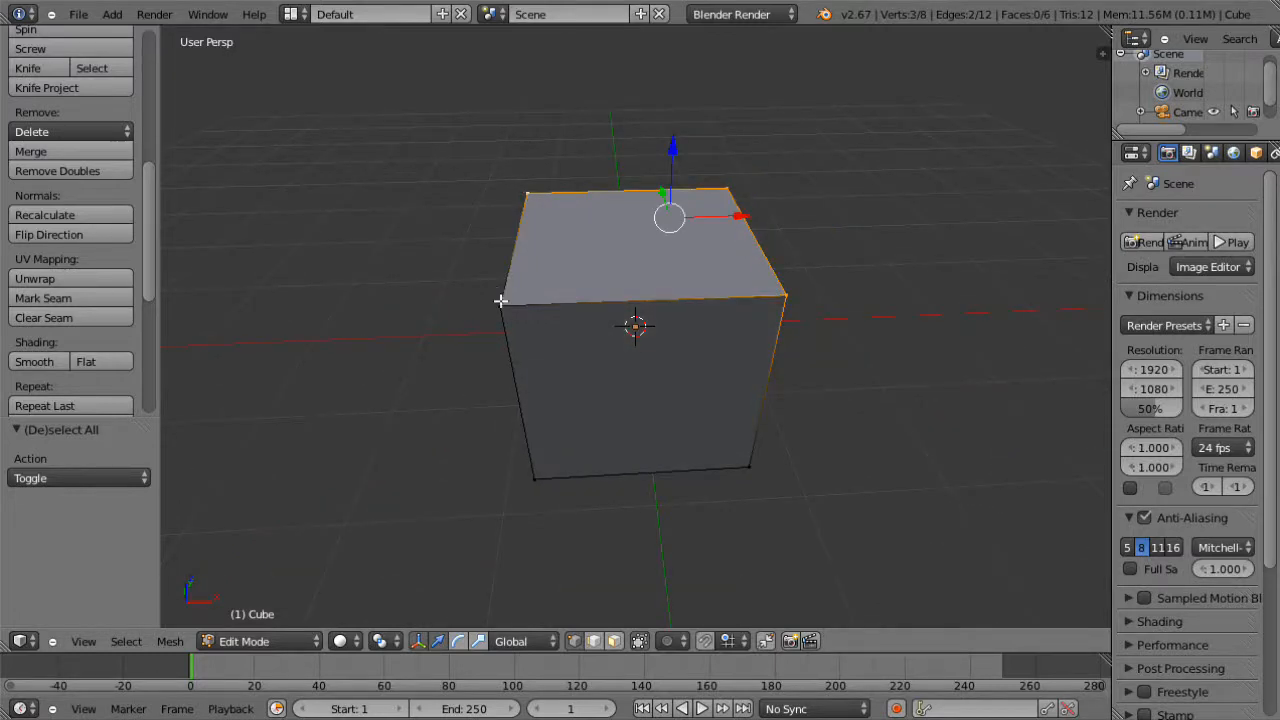
shift+right_click(502, 304)
middle_drag(680, 378, 523, 363)
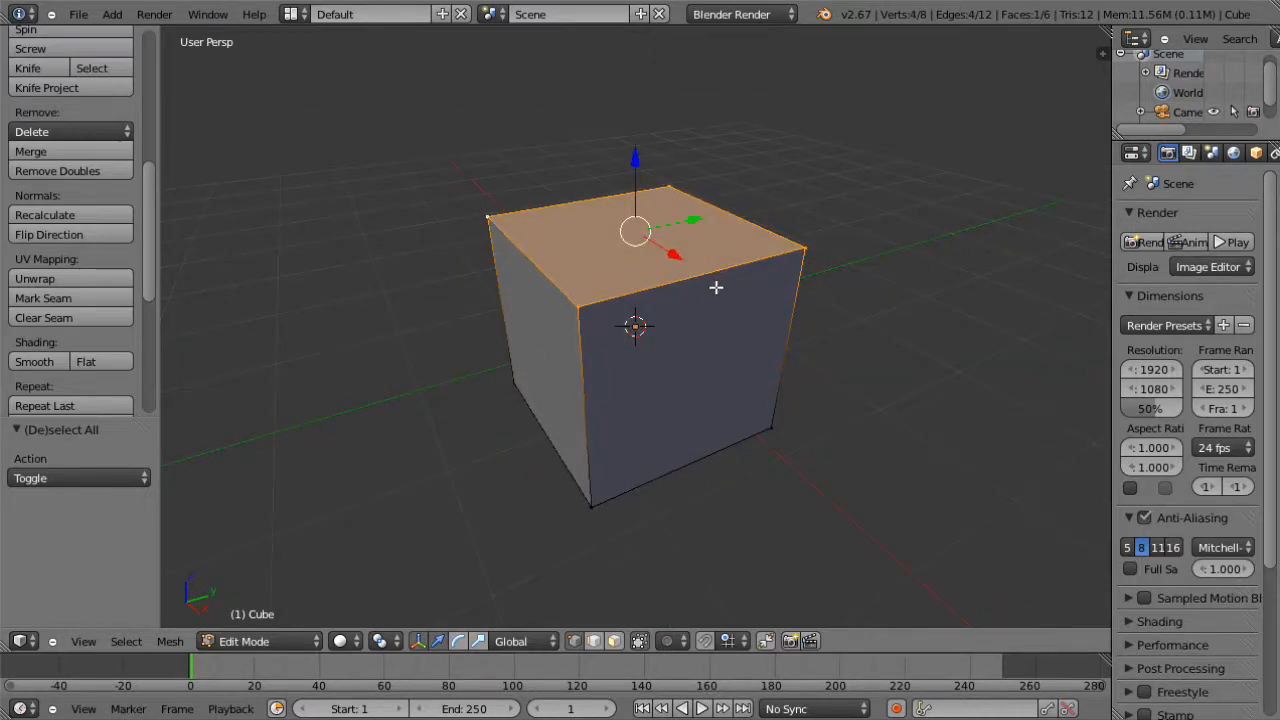
Step: Clear the selection and select the cube's four upper vertices again so the top face is selected
middle_drag(716, 287, 766, 306)
key(a)
right_click(800, 237)
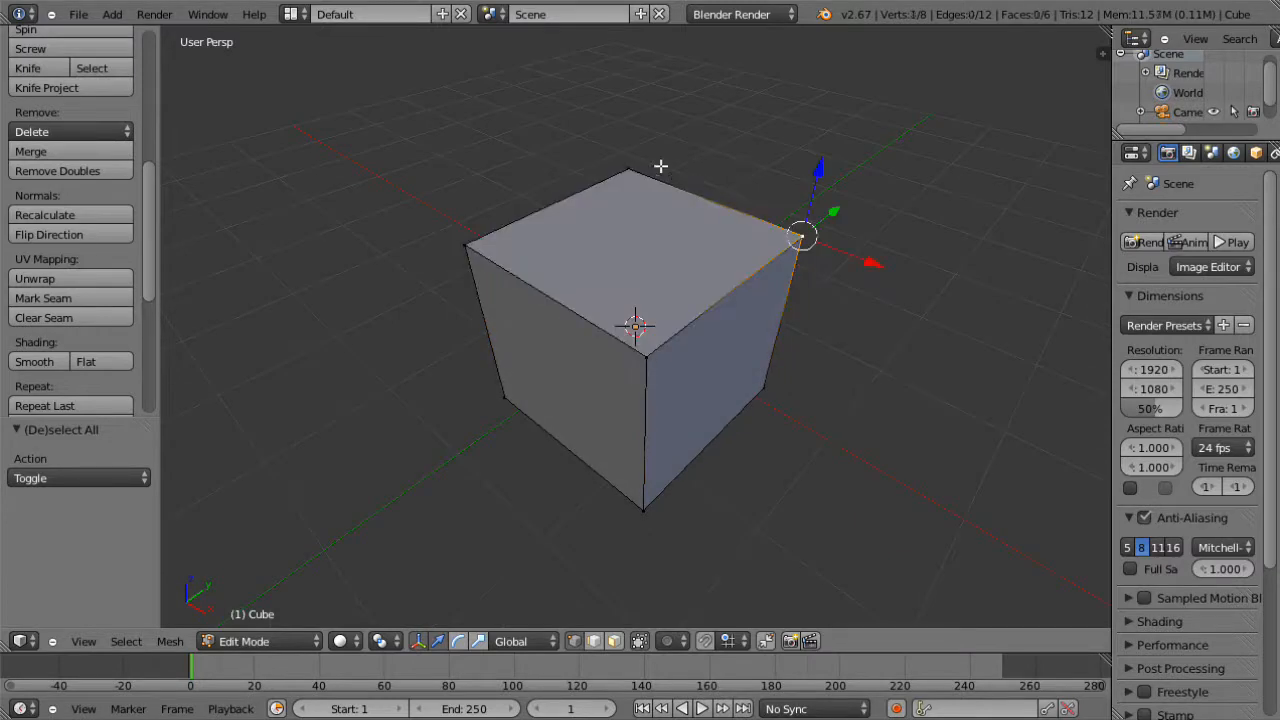
shift+right_click(629, 170)
shift+right_click(466, 244)
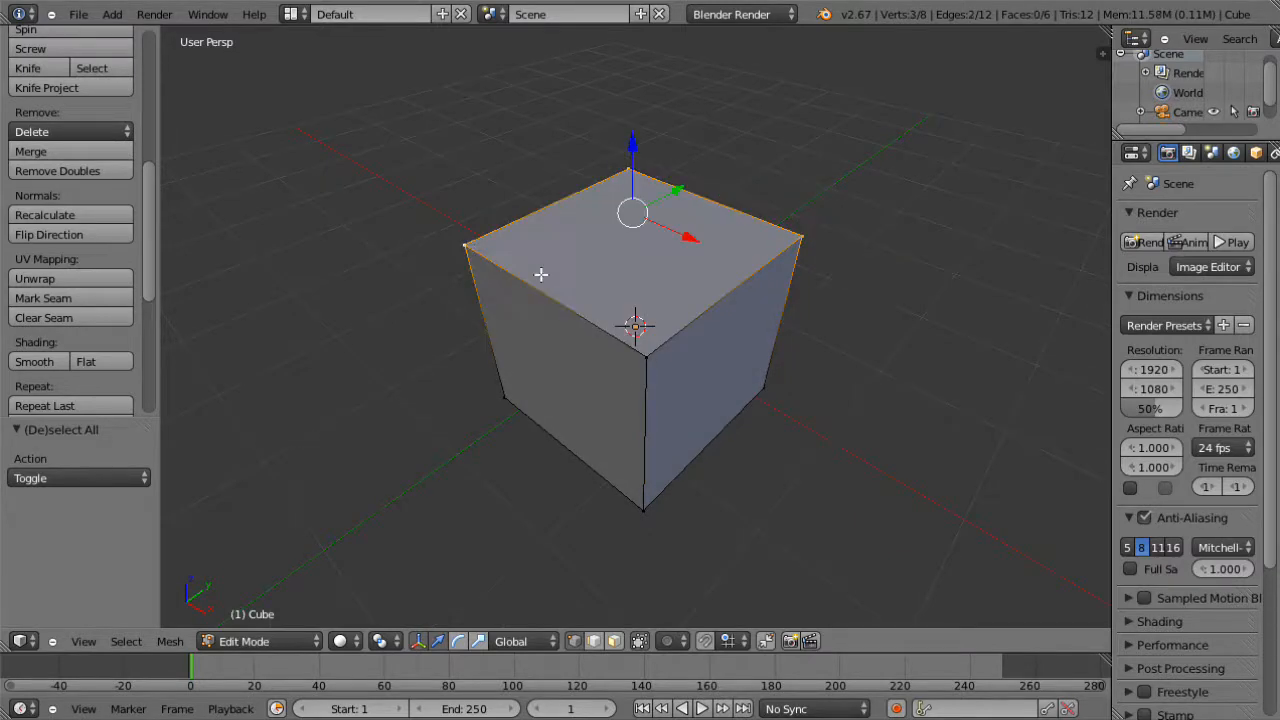
shift+right_click(648, 348)
middle_drag(748, 383, 869, 354)
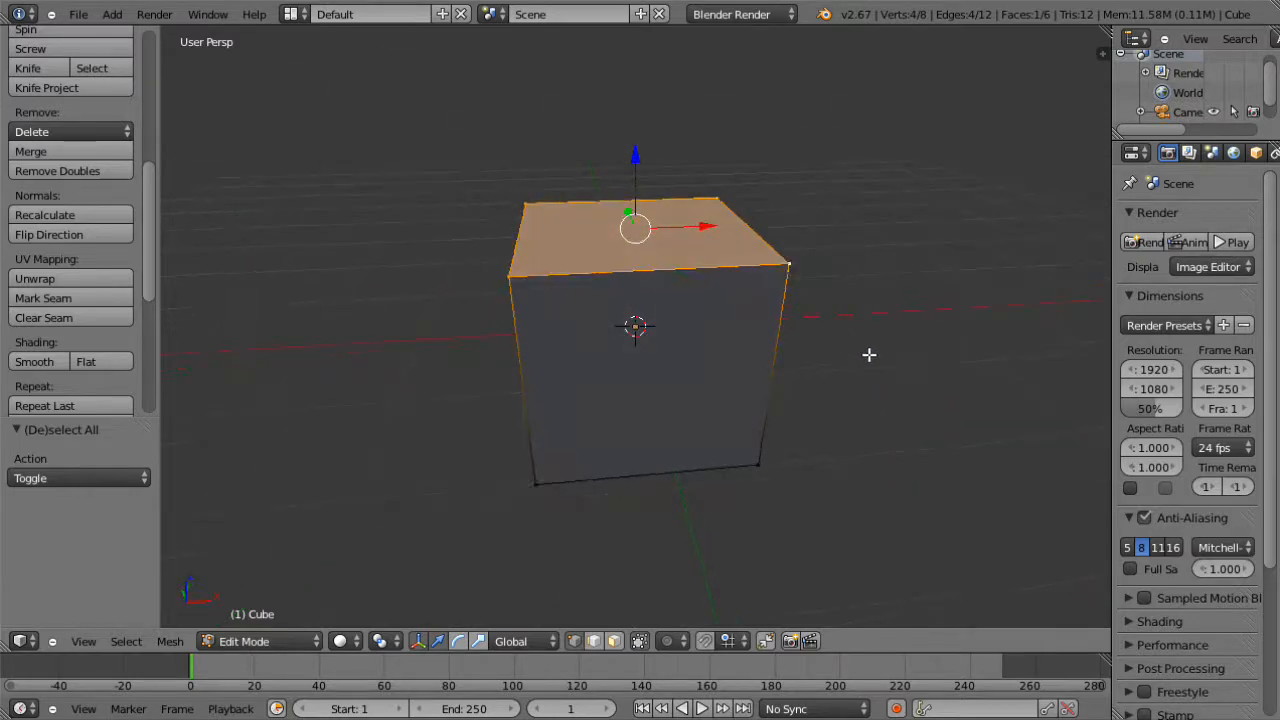
Step: View the cube from the right, the top and the front
key(KP_3)
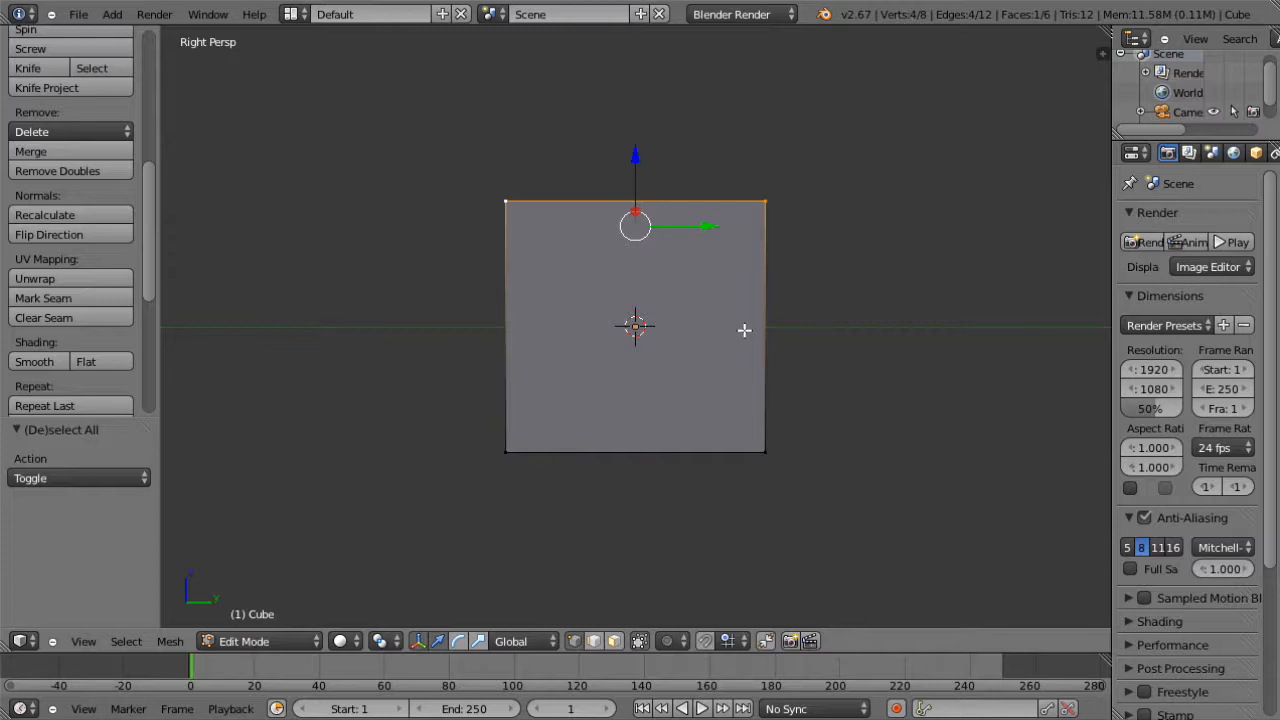
key(KP_7)
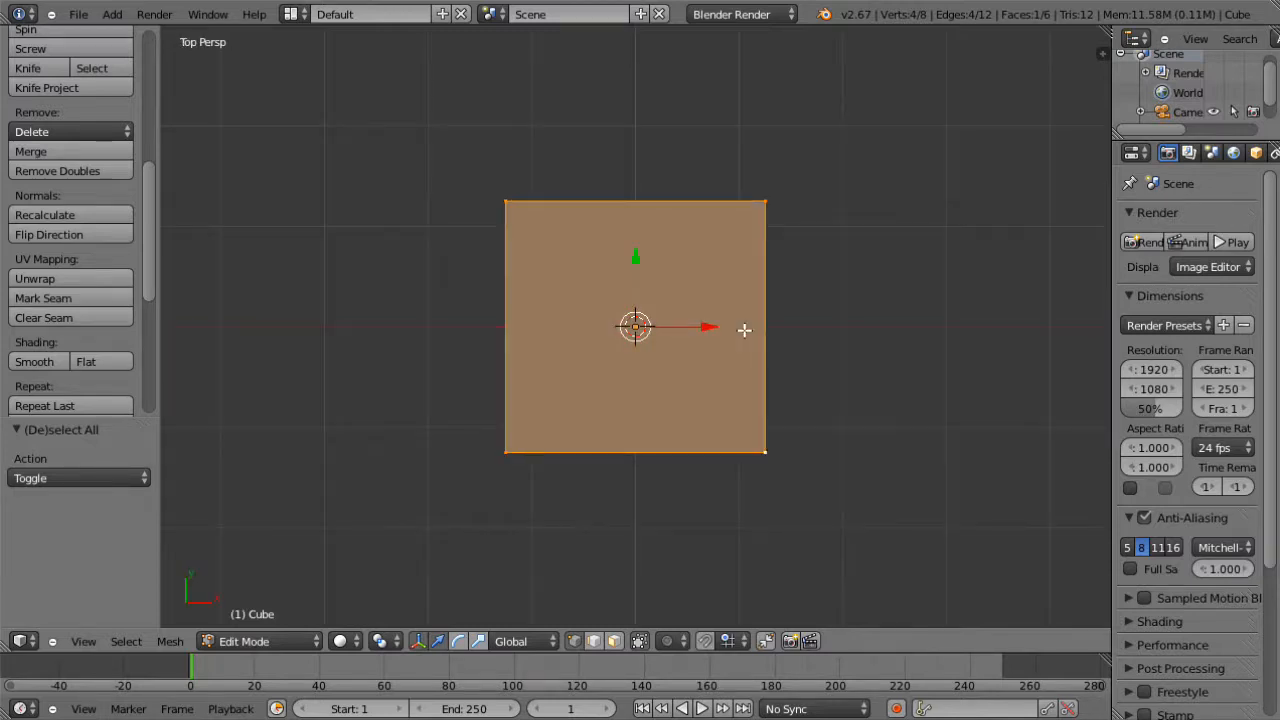
key(KP_1)
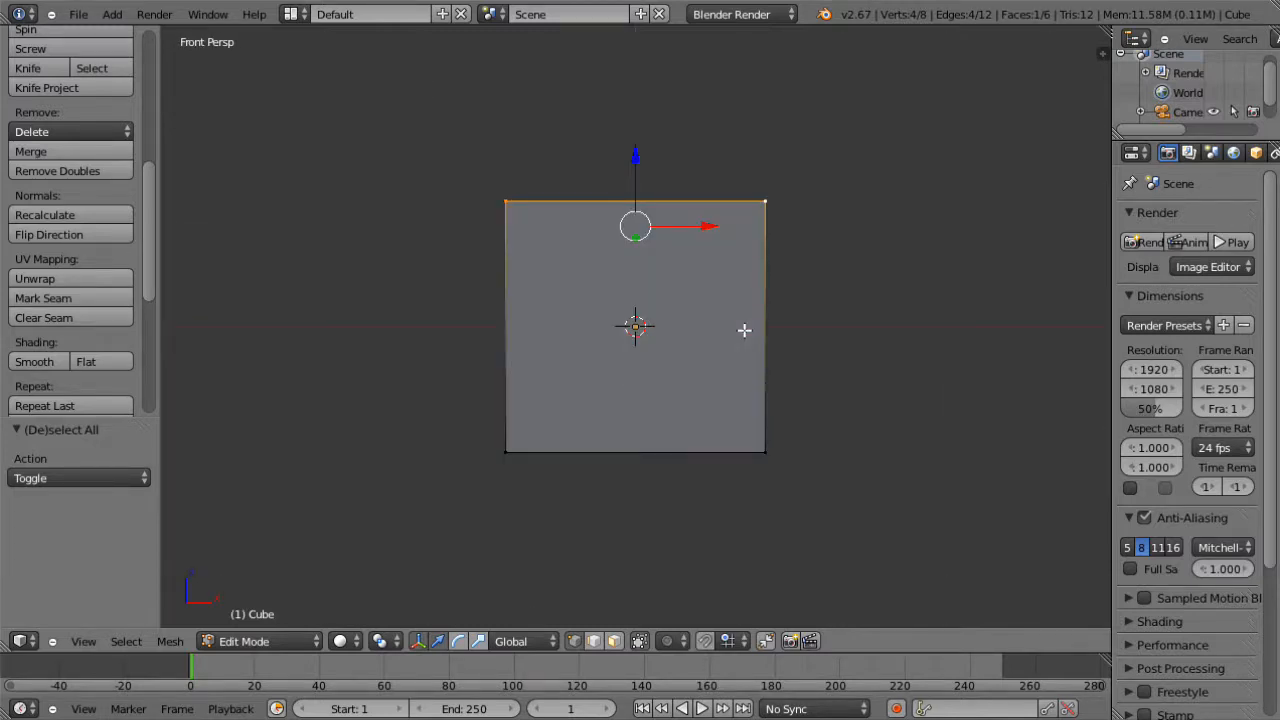
Step: Compare the cube in perspective and orthographic projection from an angled view
middle_drag(744, 330, 788, 407)
key(KP_5)
key(KP_5)
key(KP_5)
key(KP_5)
key(KP_5)
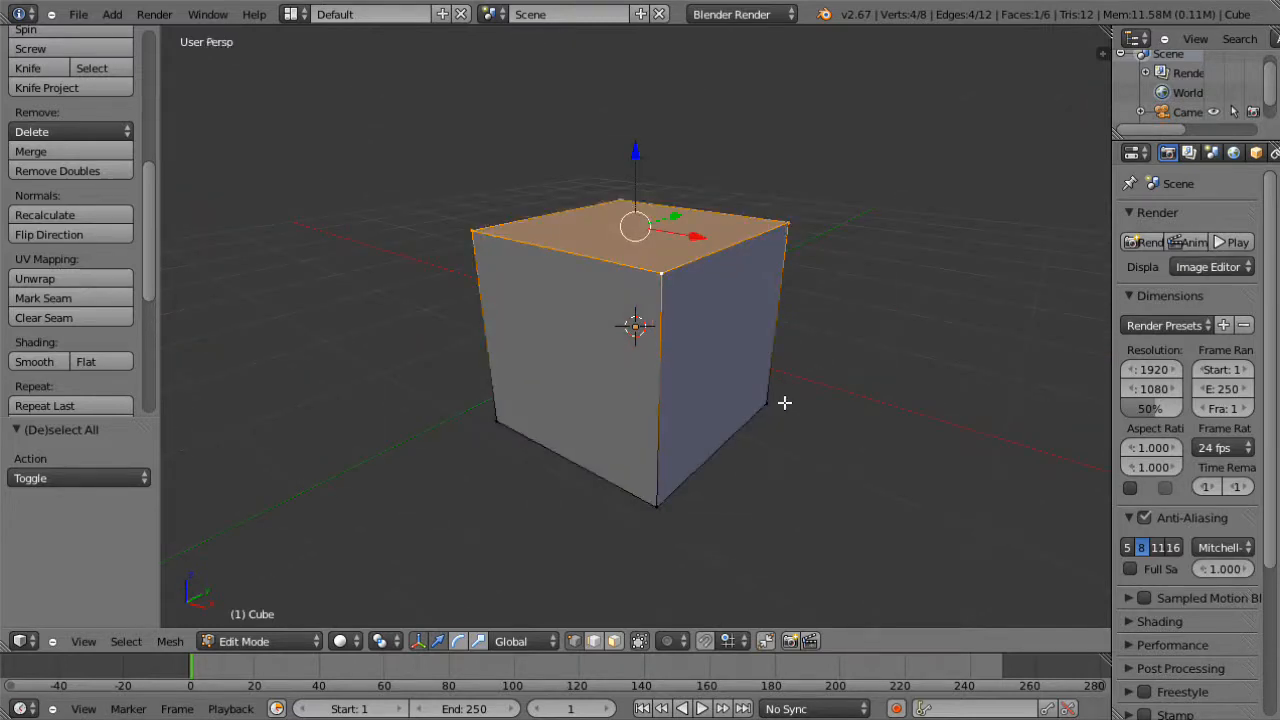
key(KP_5)
key(KP_5)
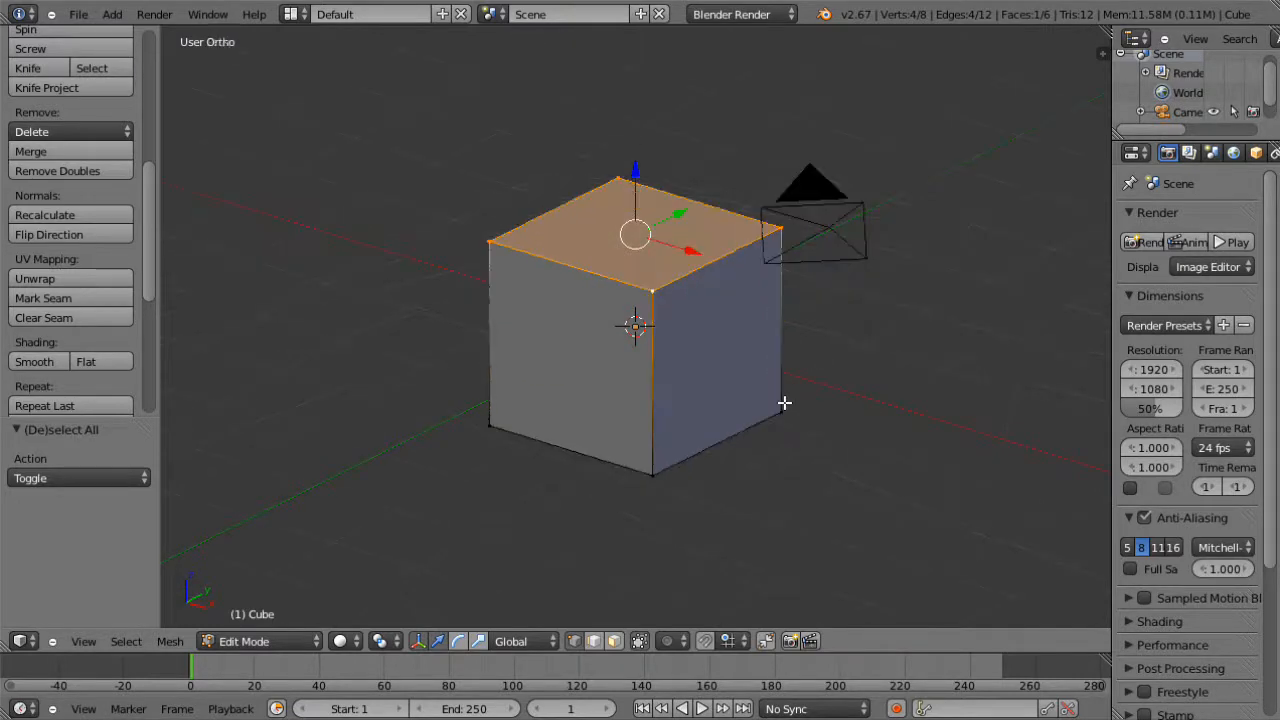
key(KP_5)
key(KP_5)
key(KP_5)
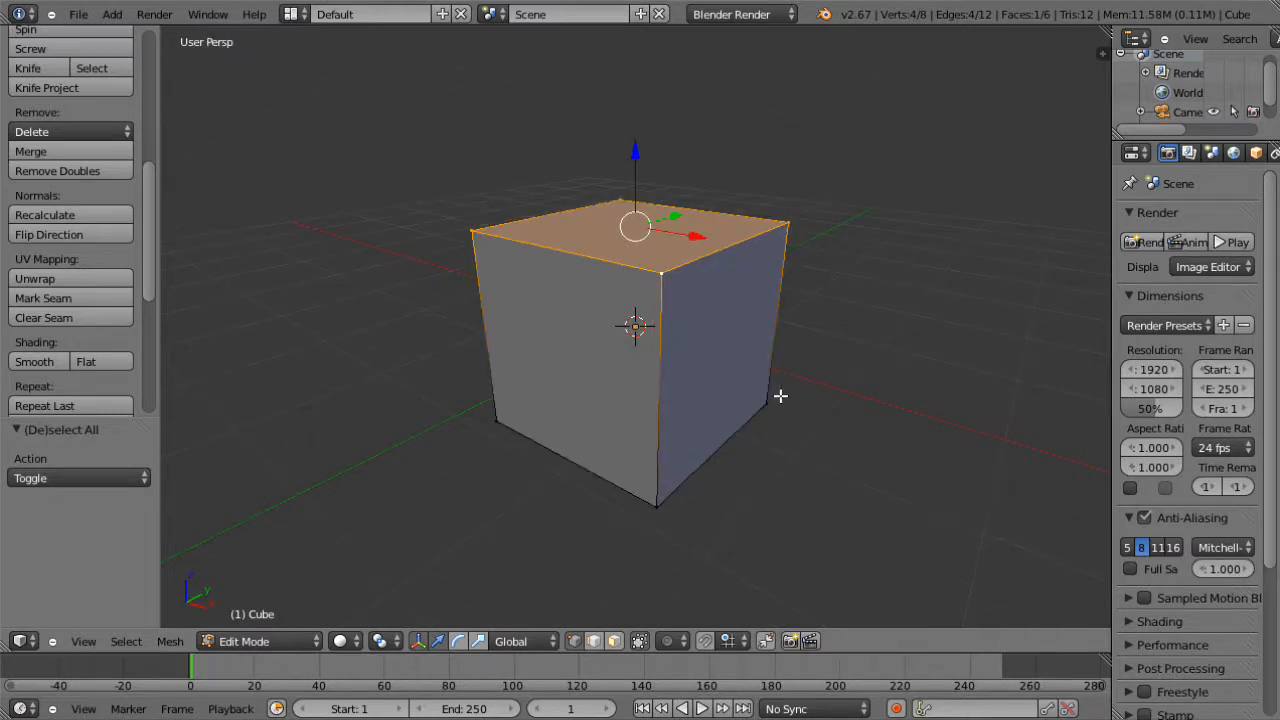
Step: Set the viewport to the front view in orthographic projection
key(KP_1)
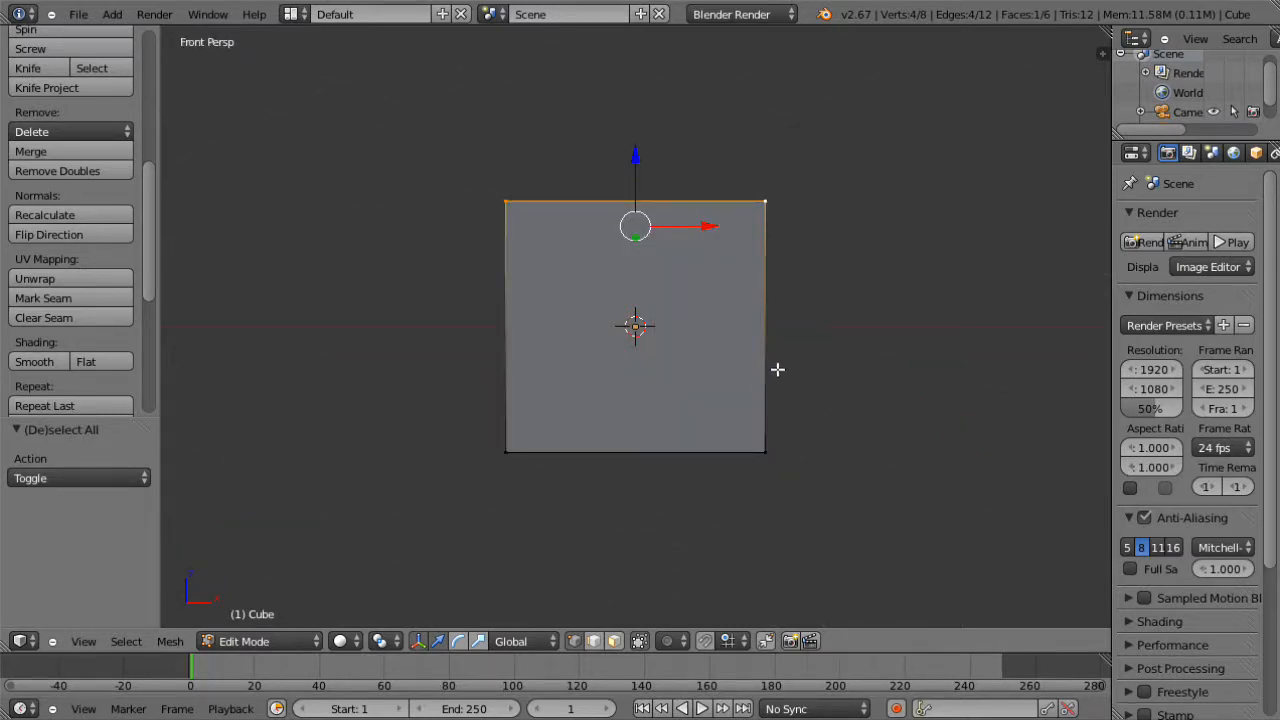
shift+middle_drag(777, 366, 777, 415)
key(KP_5)
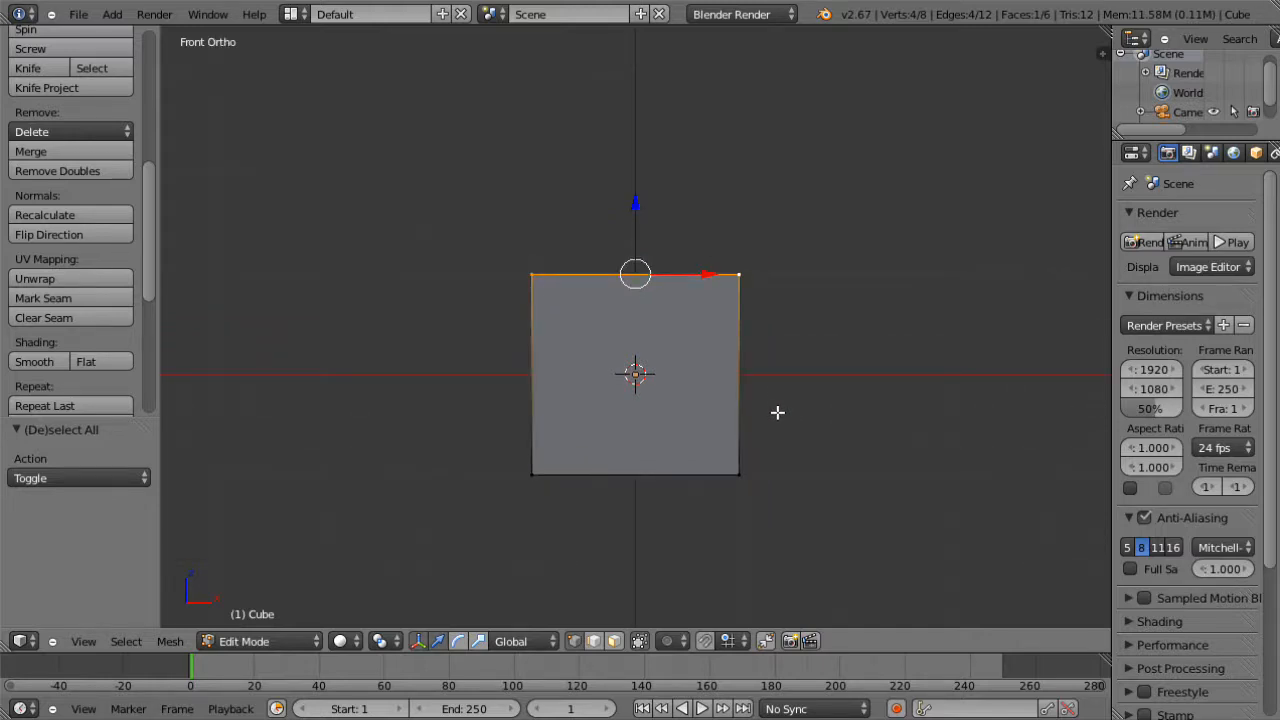
Step: Extrude the cube's top face upward by about 1.27 units and raise it about 0.05 units further along Z
key(e)
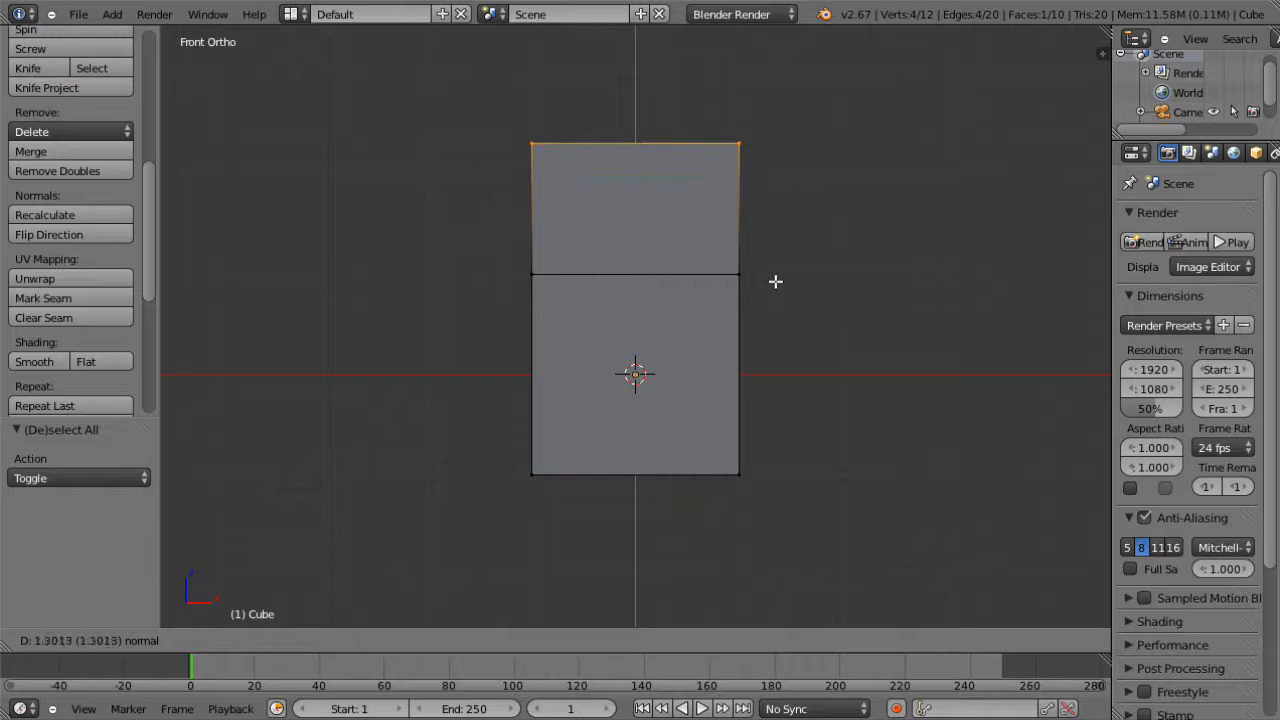
click(775, 283)
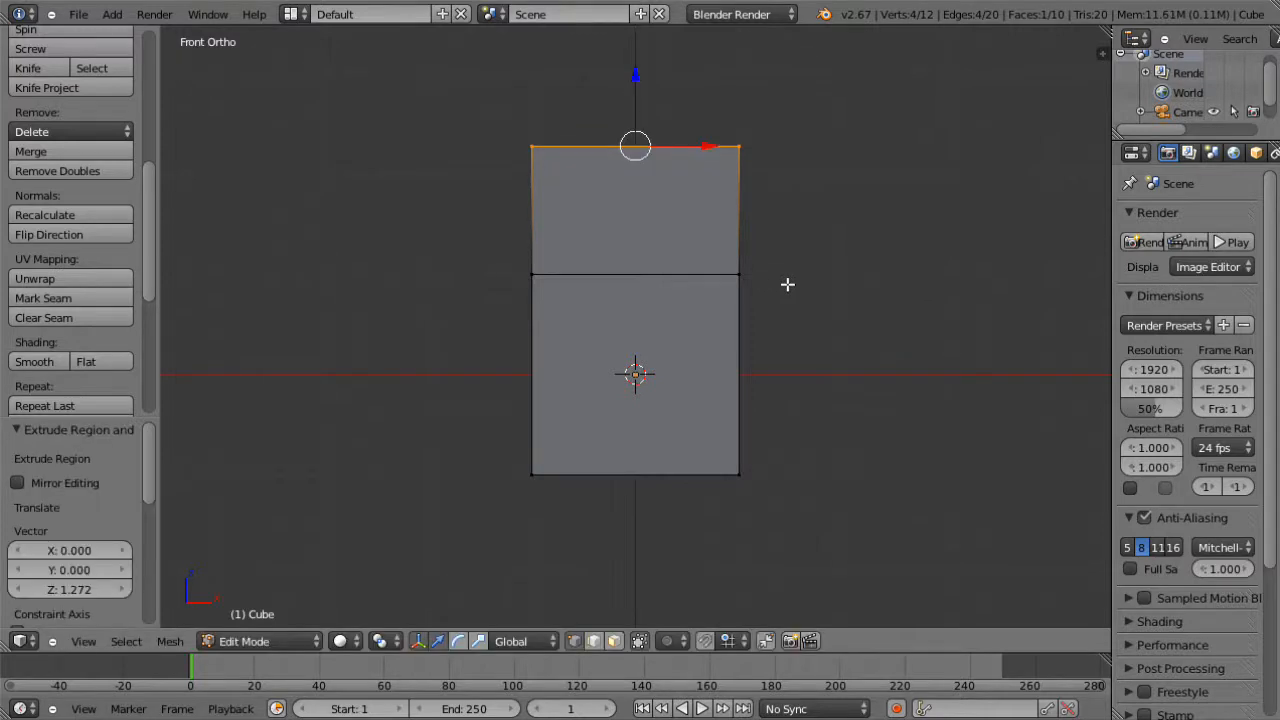
key(r)
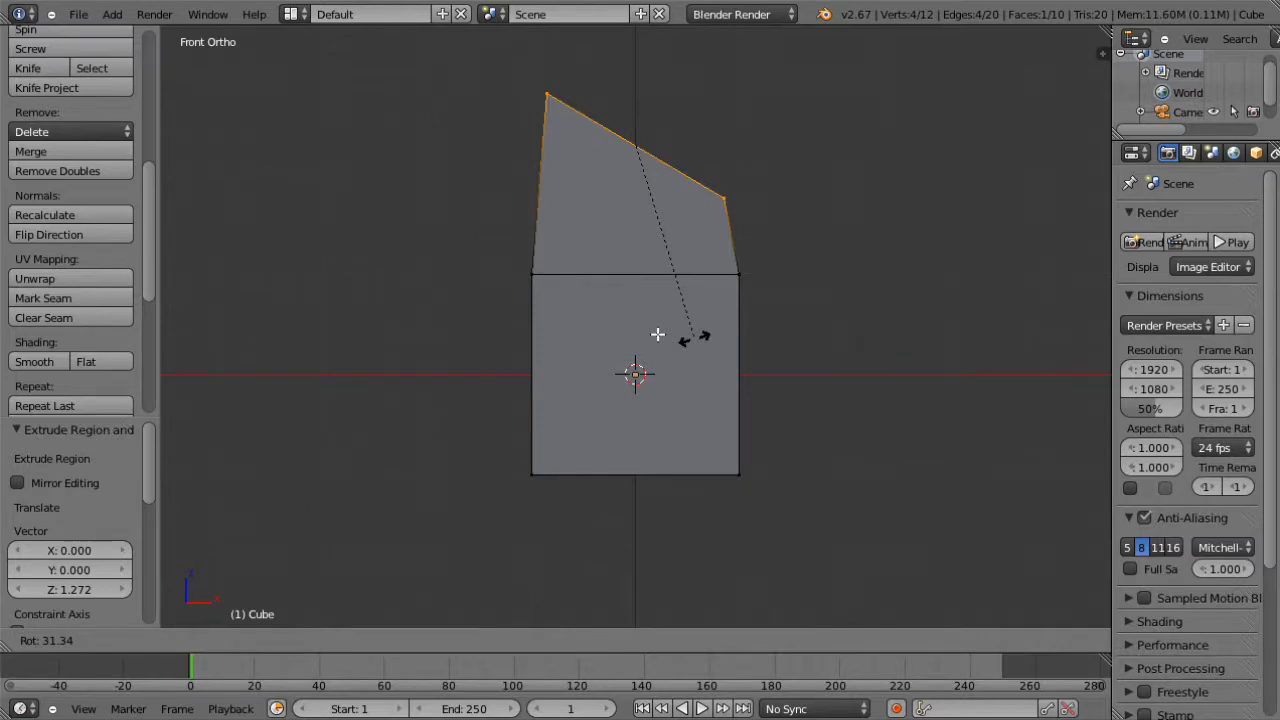
key(Escape)
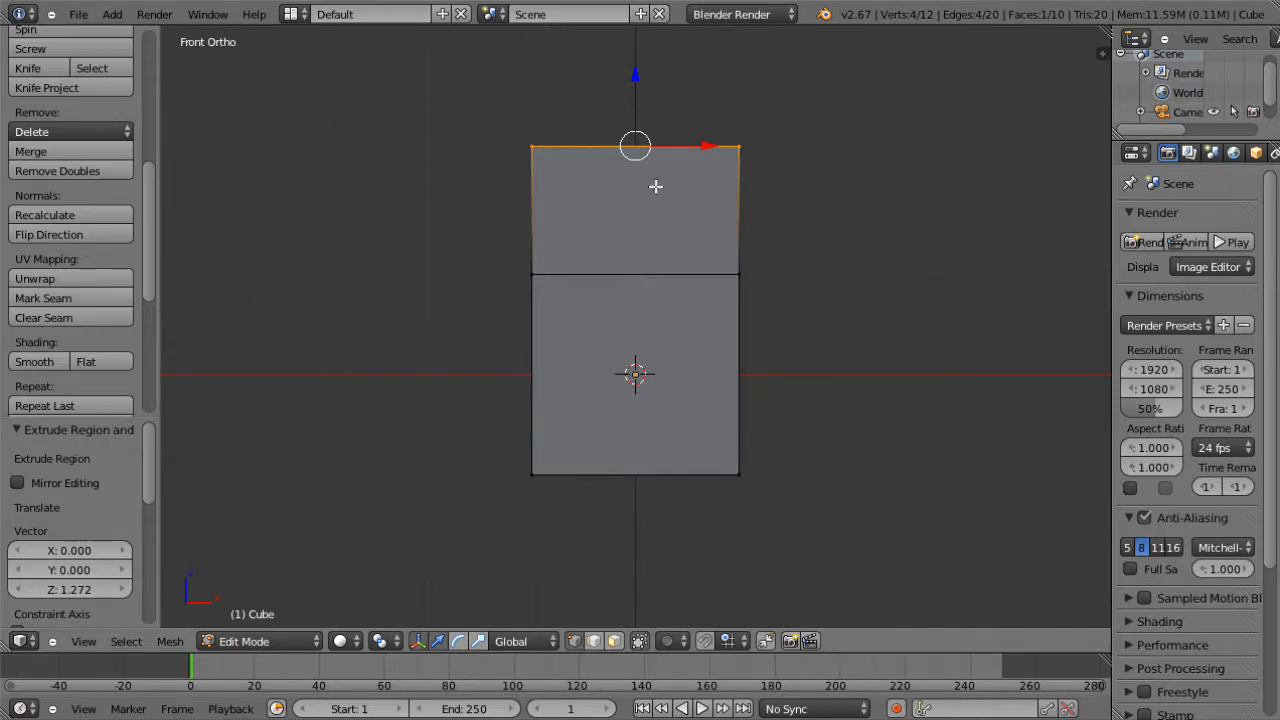
drag(637, 76, 637, 71)
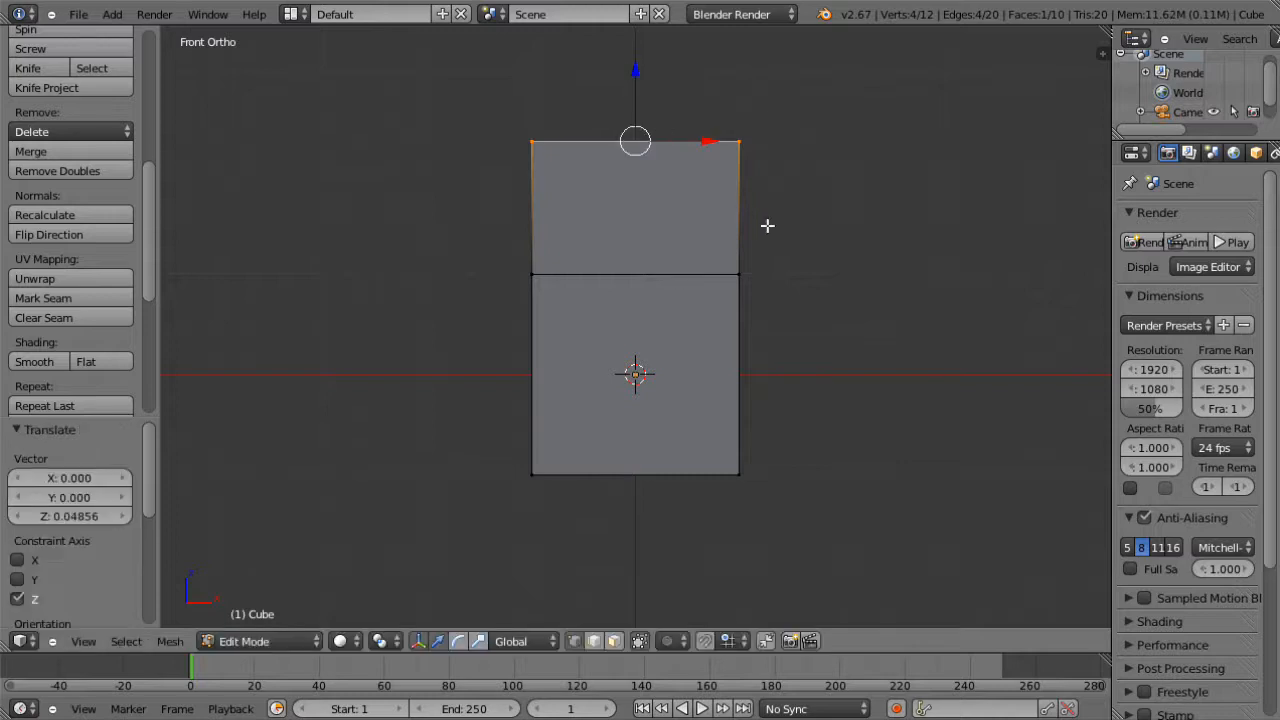
Step: Scale the extruded top face up to about 2.07 times its size
key(s)
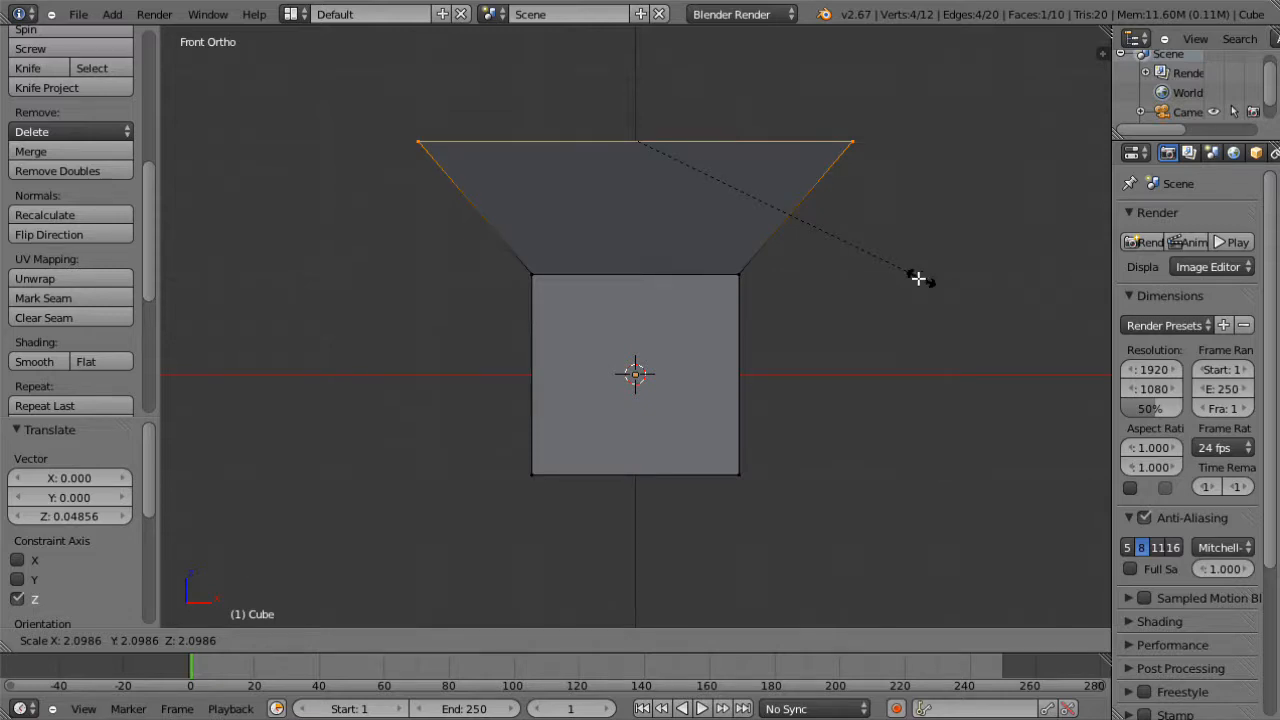
click(916, 279)
middle_drag(977, 349, 526, 371)
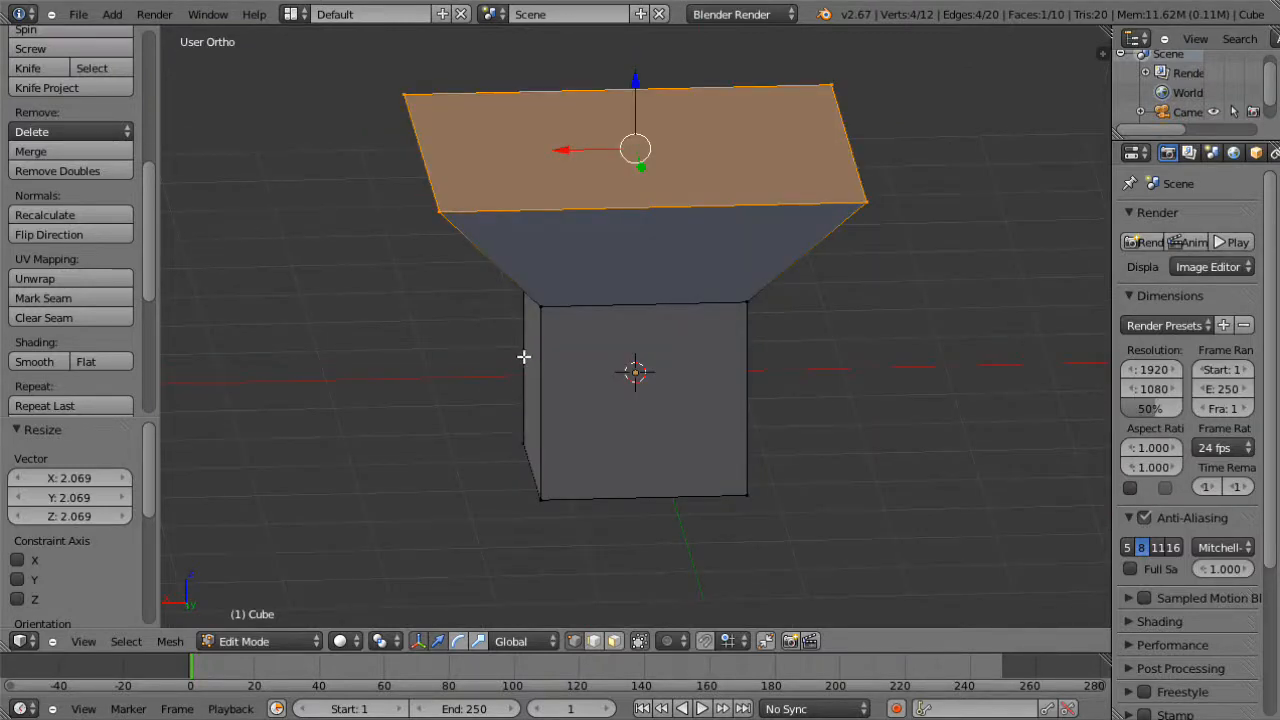
Step: Rotate the enlarged top face by 45 degrees in the top view
key(KP_7)
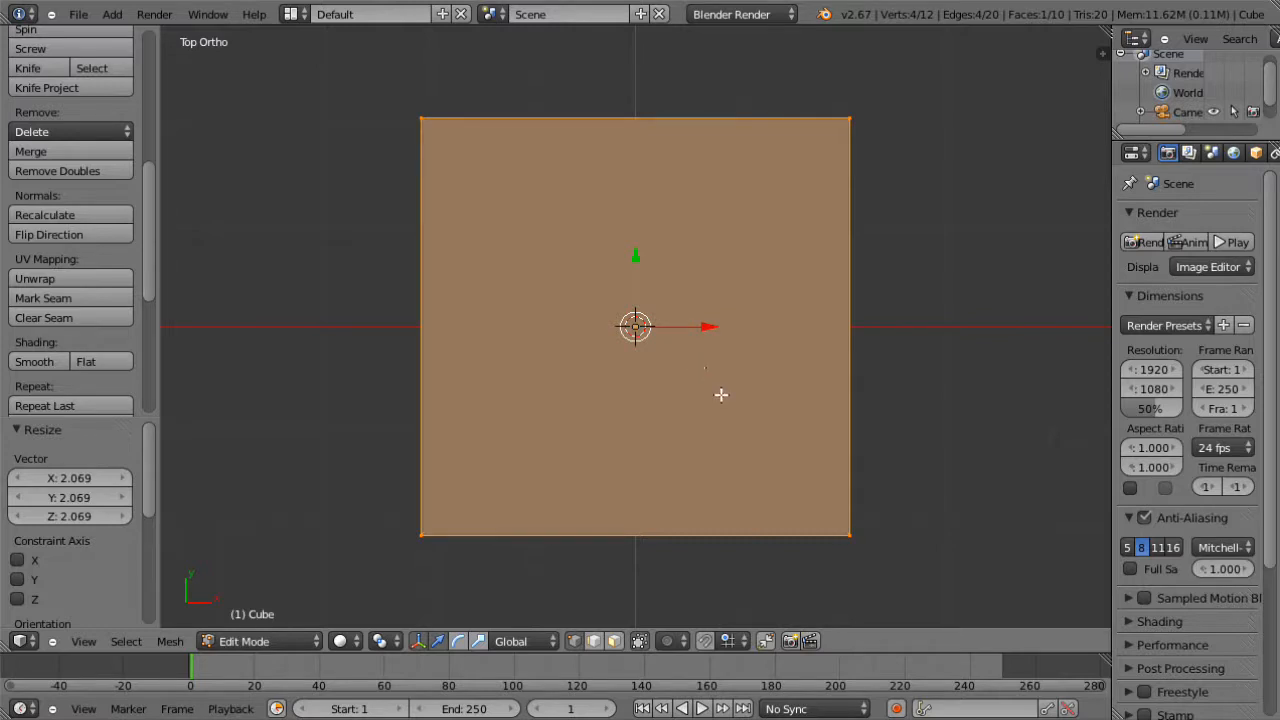
text(r)
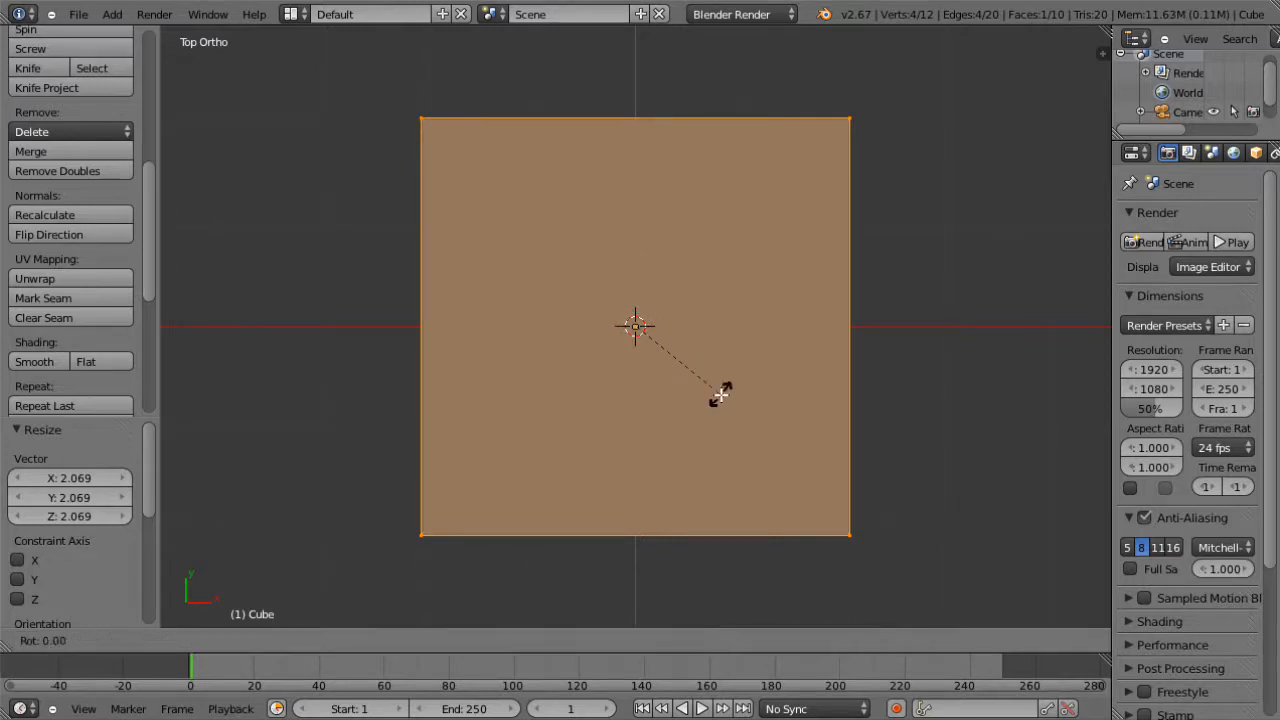
text(45)
key(Return)
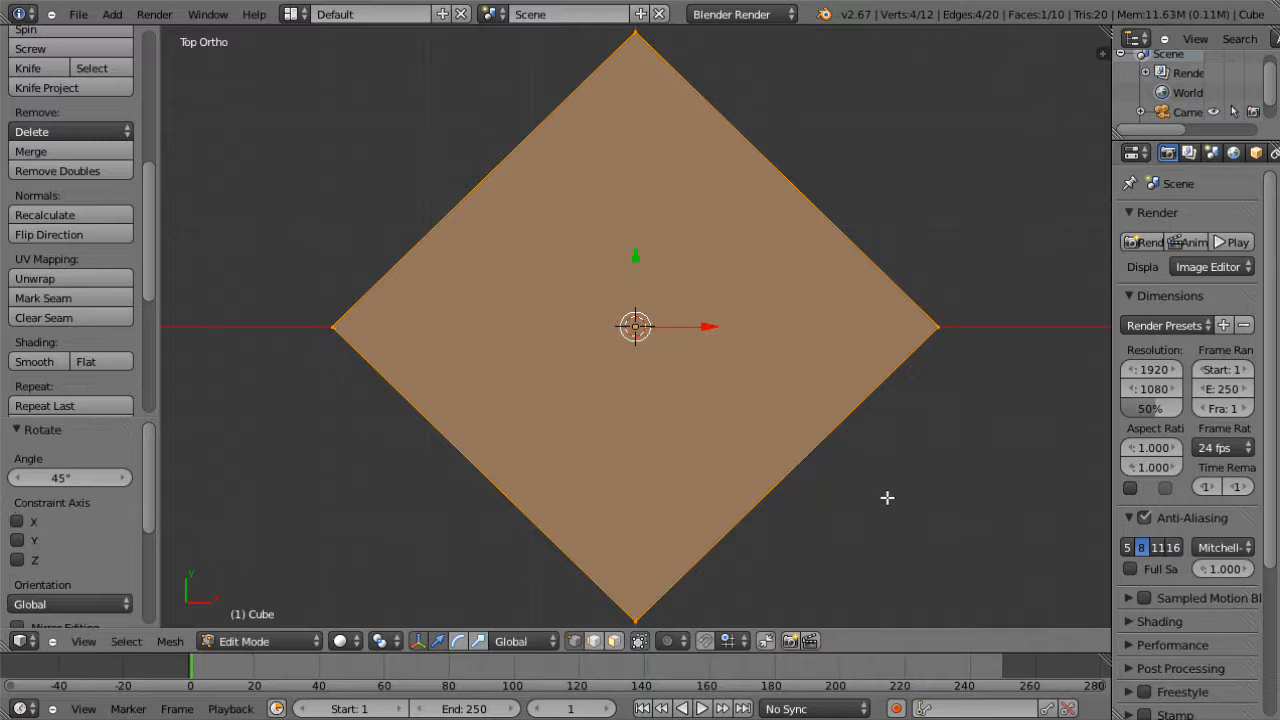
Step: Select the two end vertices of one top-face edge and subdivide that edge with 2 cuts
middle_drag(891, 515, 602, 289)
middle_drag(594, 282, 434, 217)
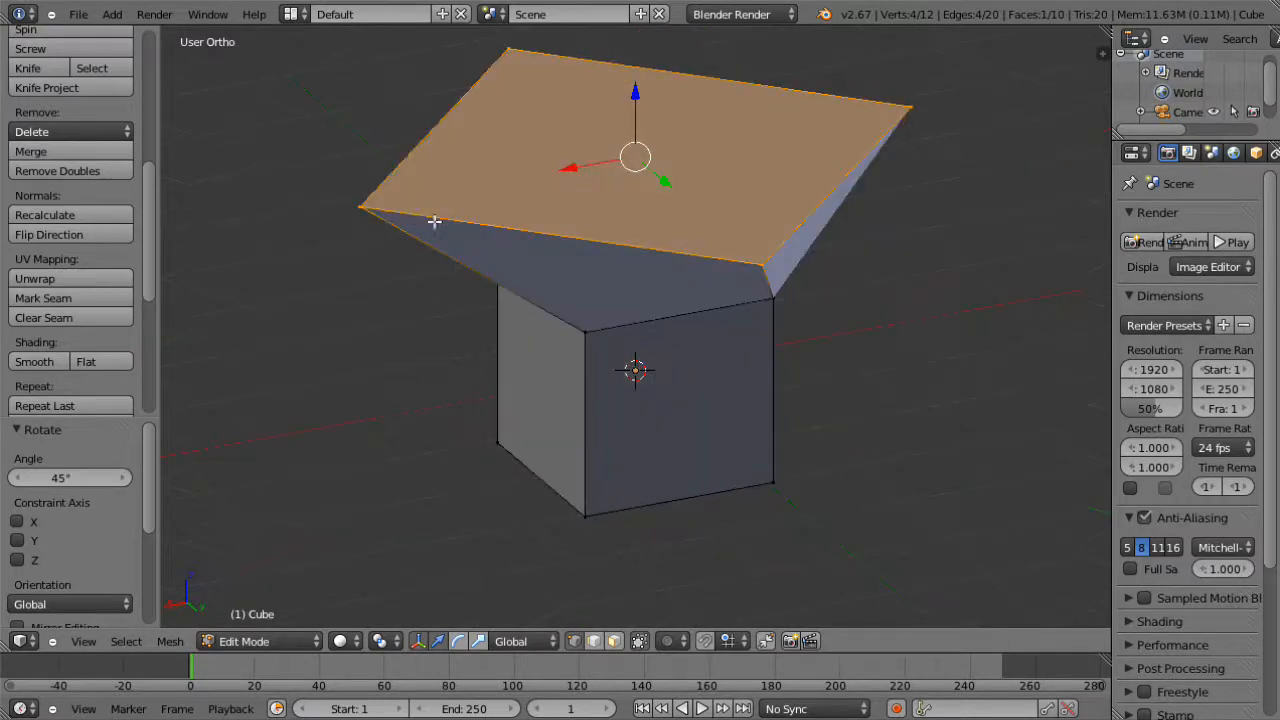
right_click(363, 205)
shift+right_click(770, 268)
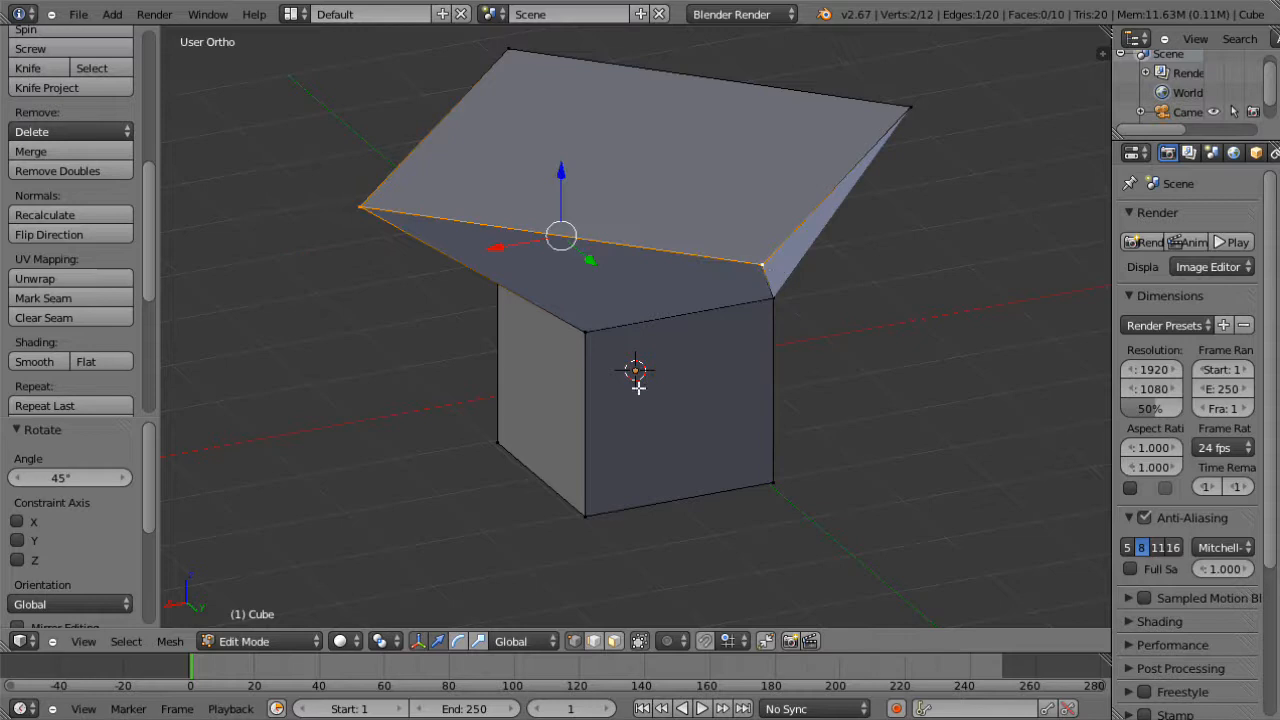
drag(150, 268, 151, 194)
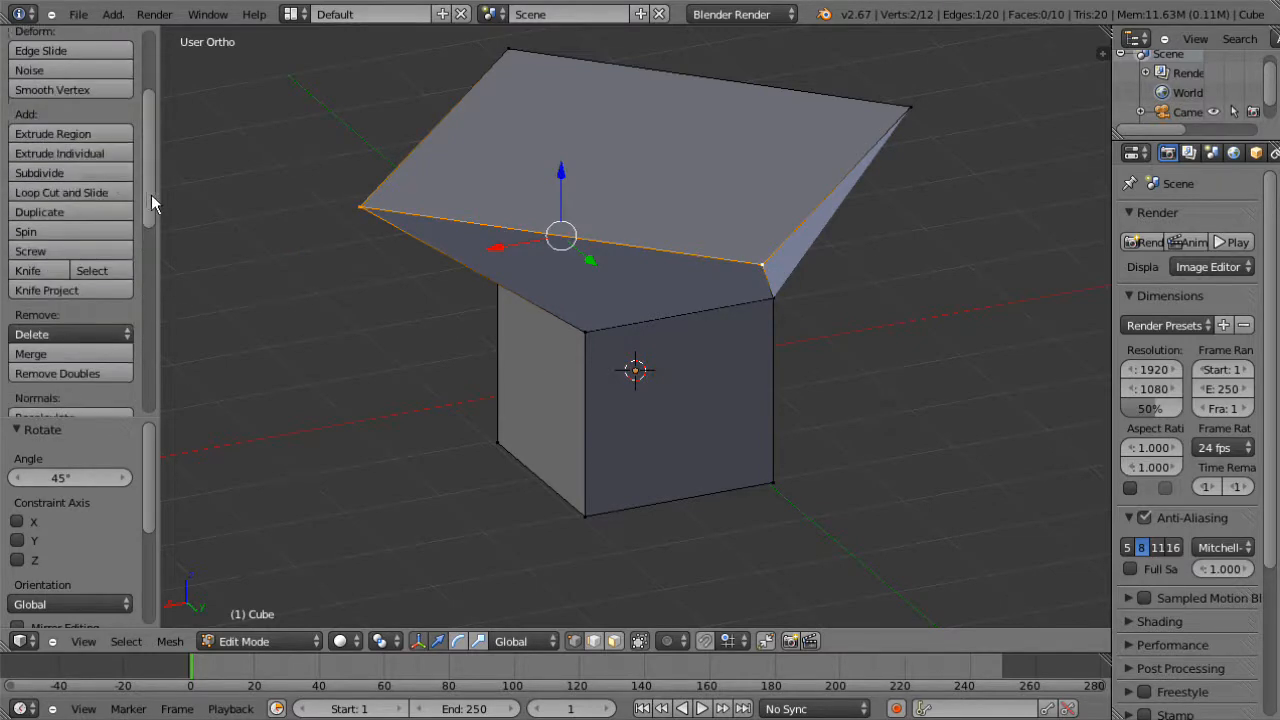
click(86, 170)
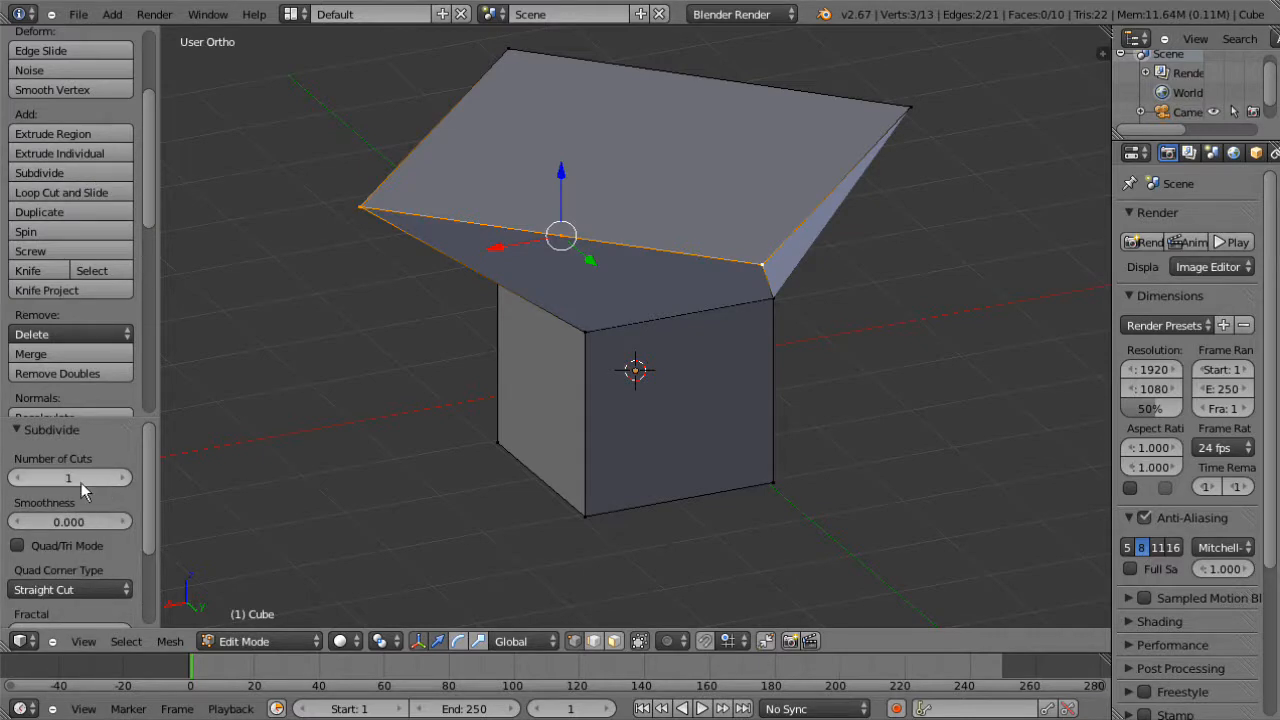
click(122, 477)
Step: Try moving each of the two vertices added on the subdivided edge
right_click(628, 244)
key(g)
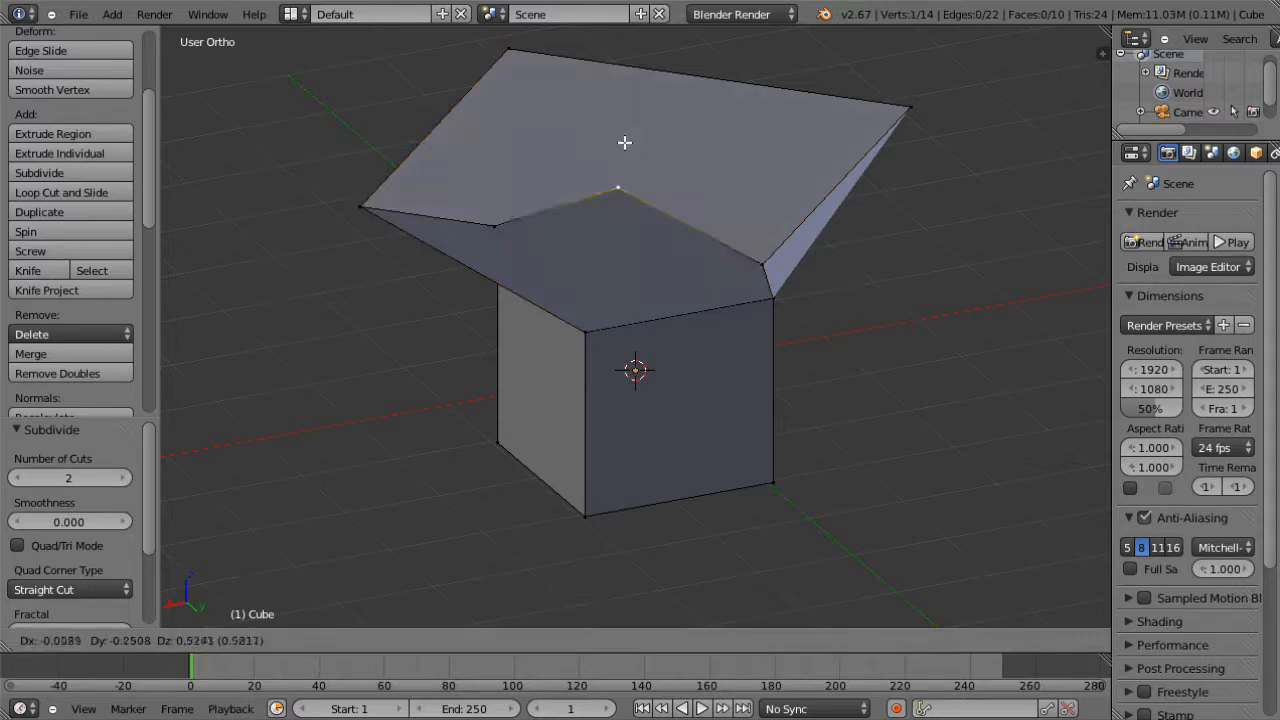
key(Escape)
key(g)
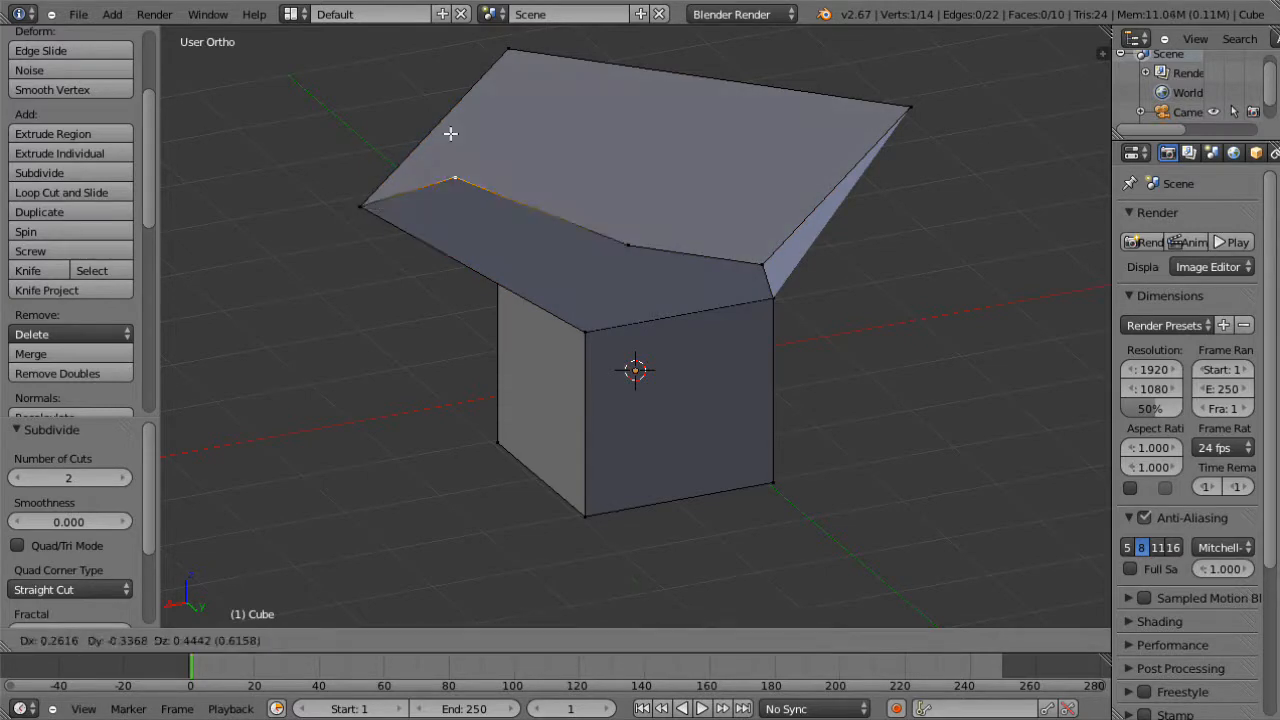
key(Escape)
Step: Try pulling one new edge vertex outward from the top face, first freely and again along the Y axis
middle_drag(677, 223, 552, 321)
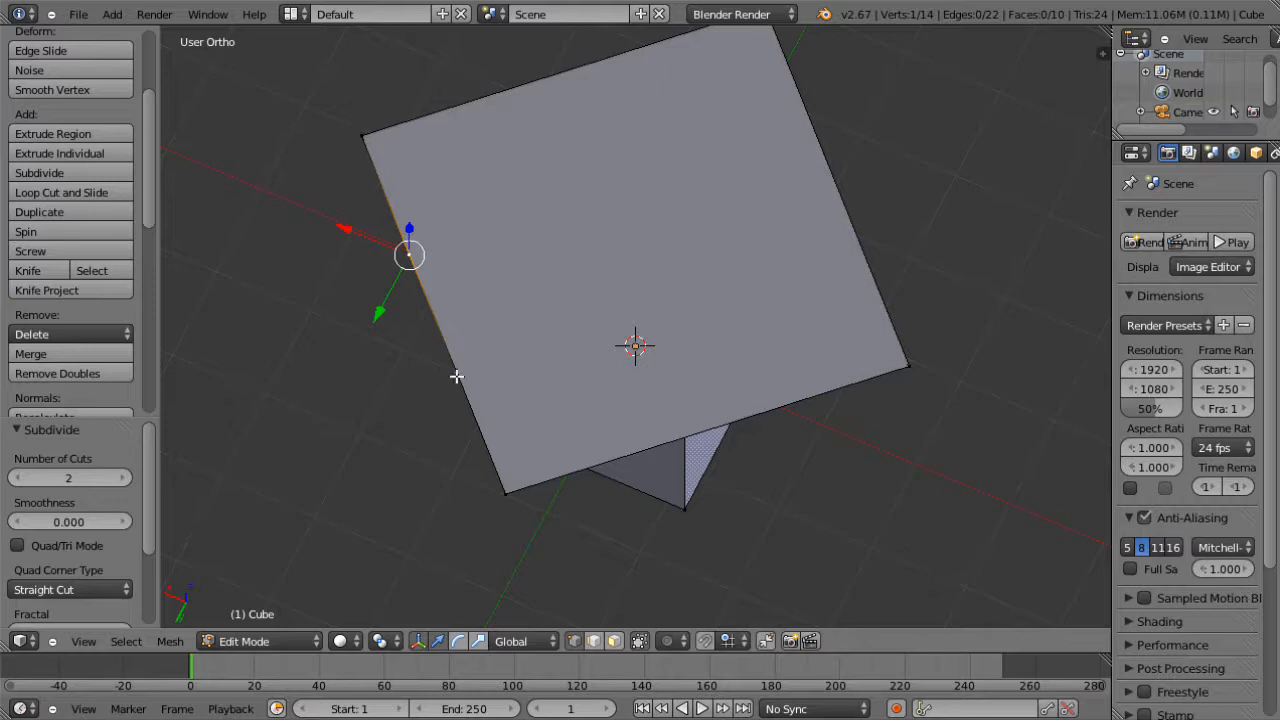
key(g)
key(Escape)
key(g)
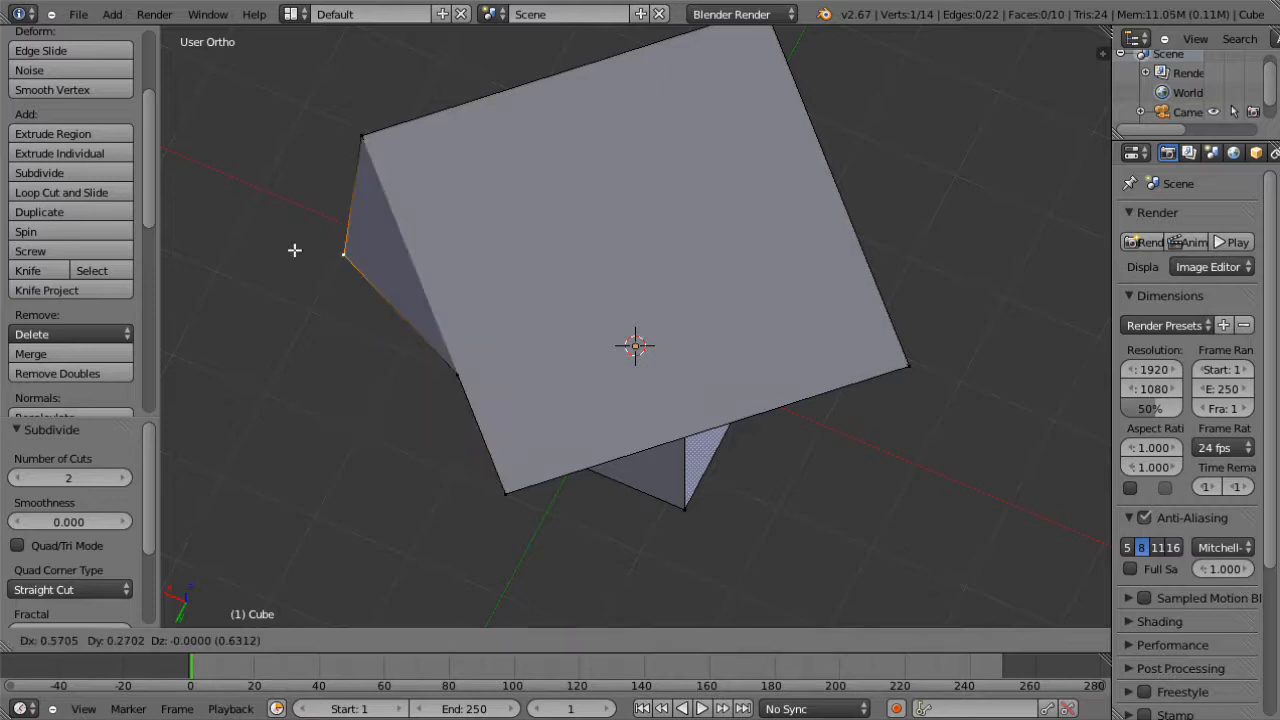
key(Escape)
middle_drag(427, 312, 385, 192)
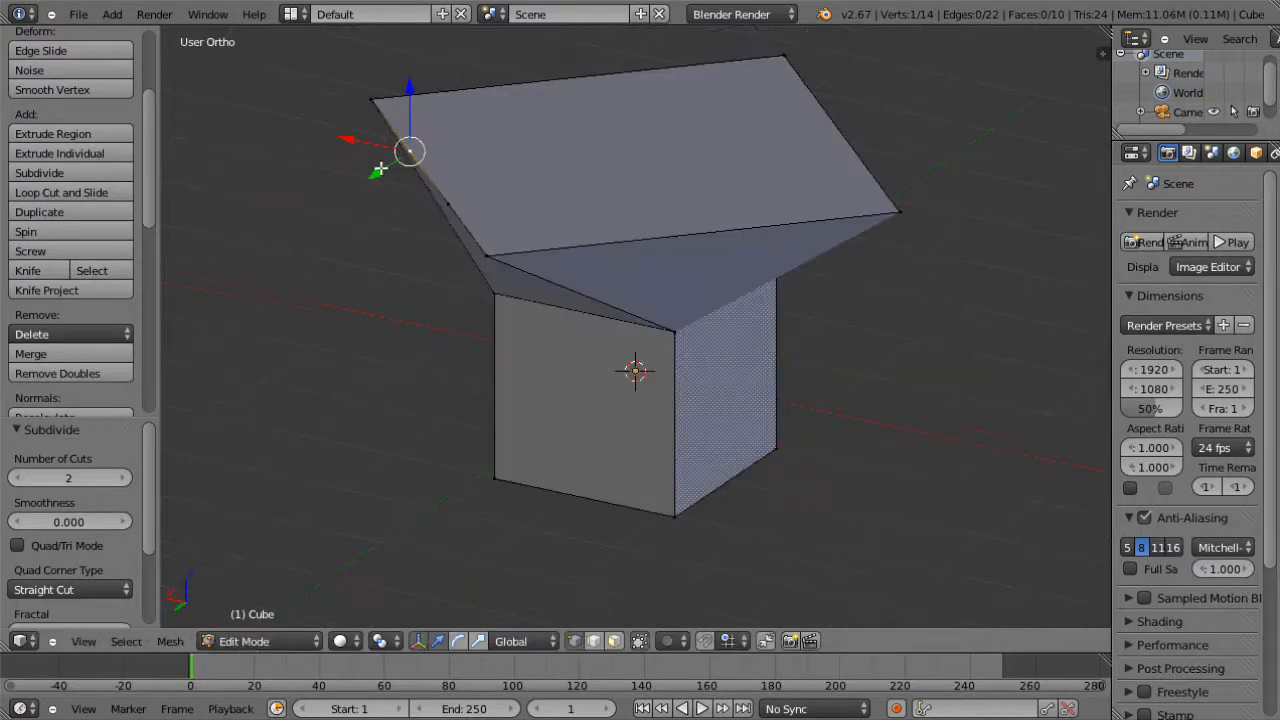
drag(381, 170, 274, 249)
key(Escape)
Step: Clear the vertex selection and return the mesh to Object Mode
middle_drag(403, 269, 610, 307)
key(a)
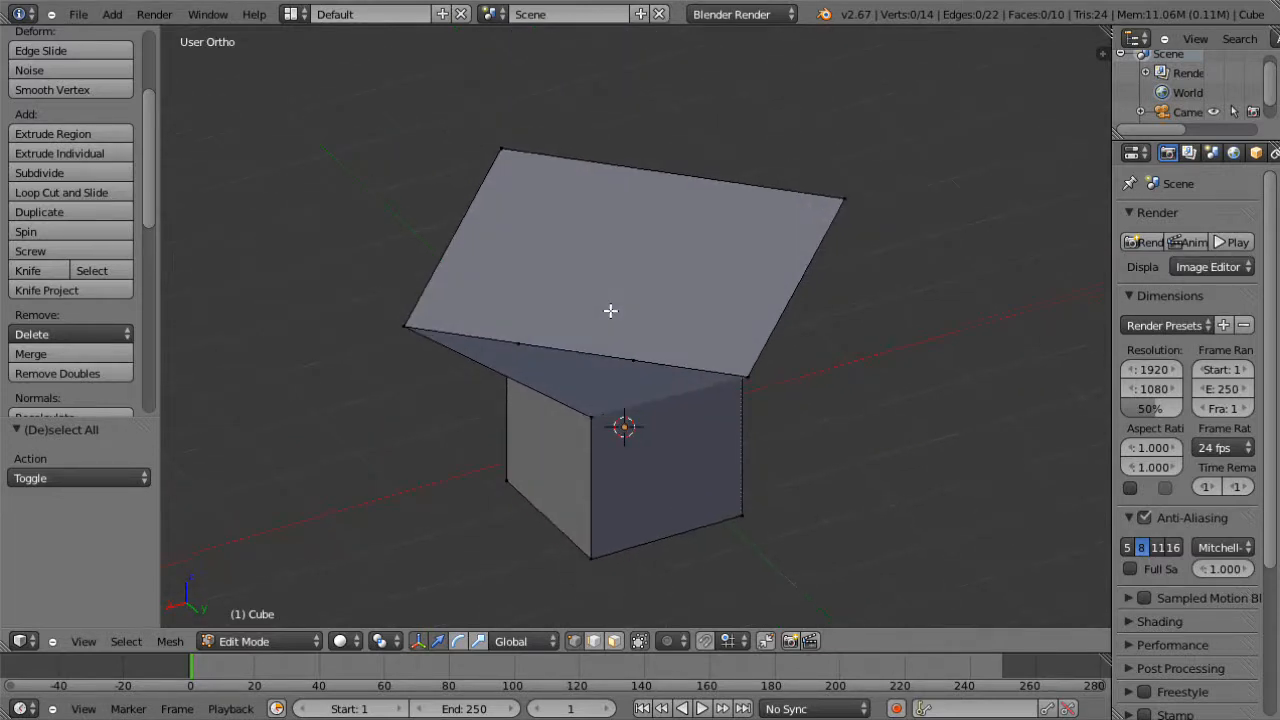
scroll(610, 310, up, 6)
scroll(610, 314, down, 6)
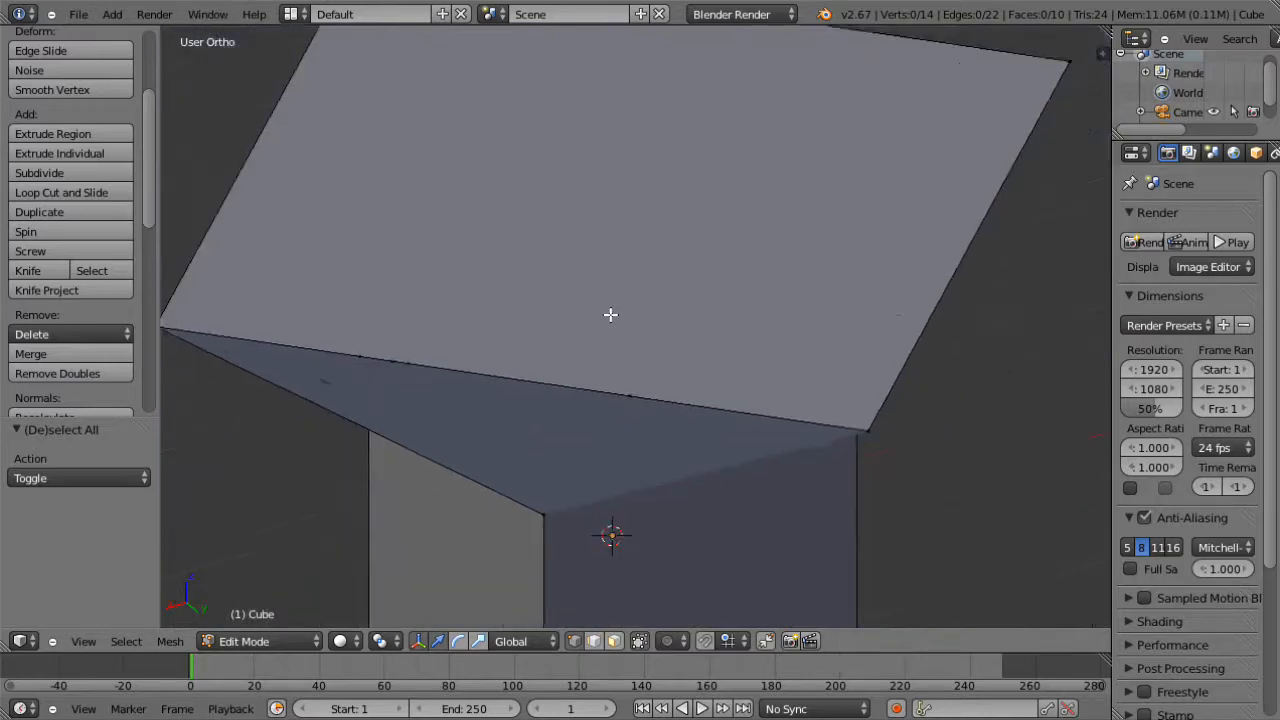
middle_drag(608, 314, 894, 327)
key(Tab)
scroll(588, 296, down, 3)
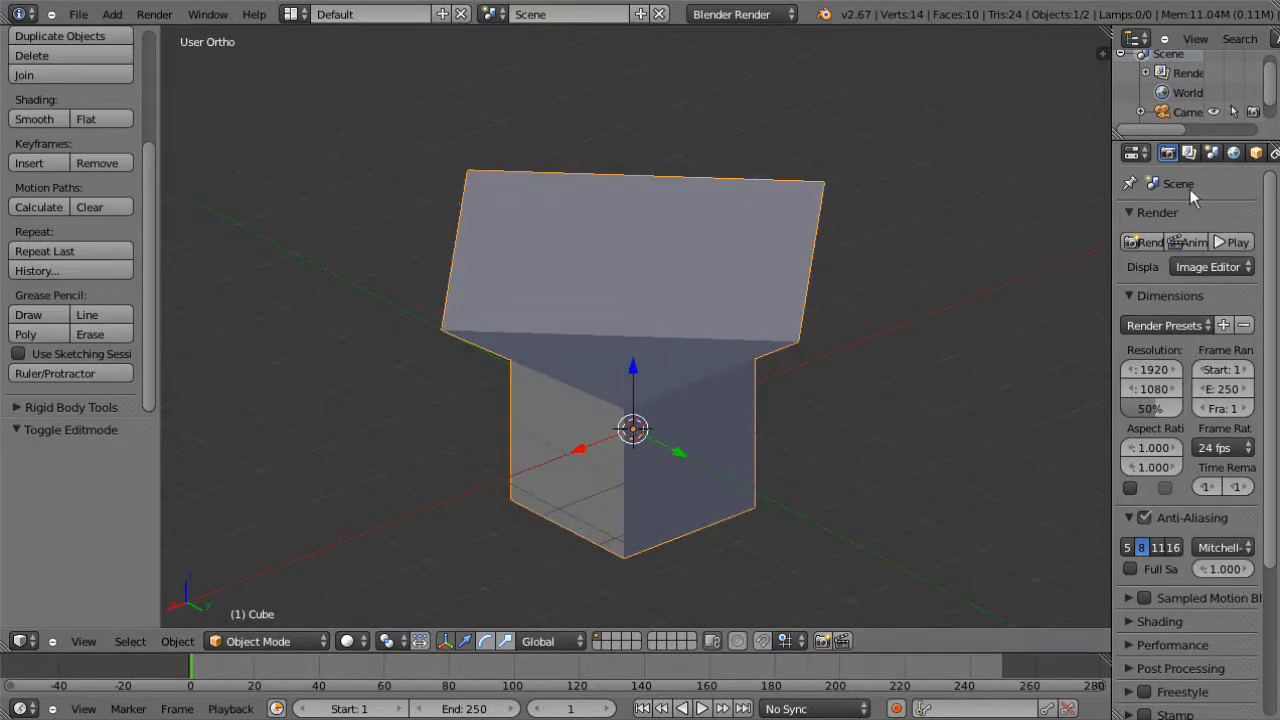
Step: Show the object's material properties with more room and add a new material to the cube
middle_drag(1236, 151, 1140, 151)
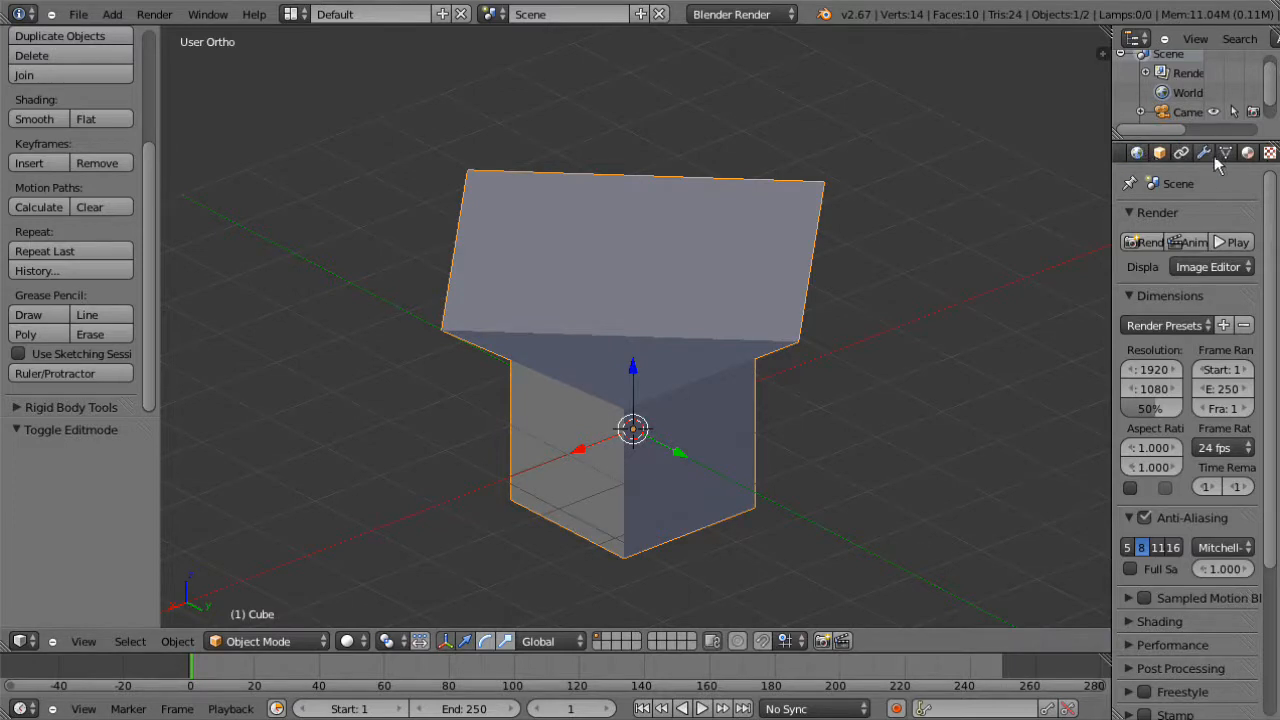
click(1247, 152)
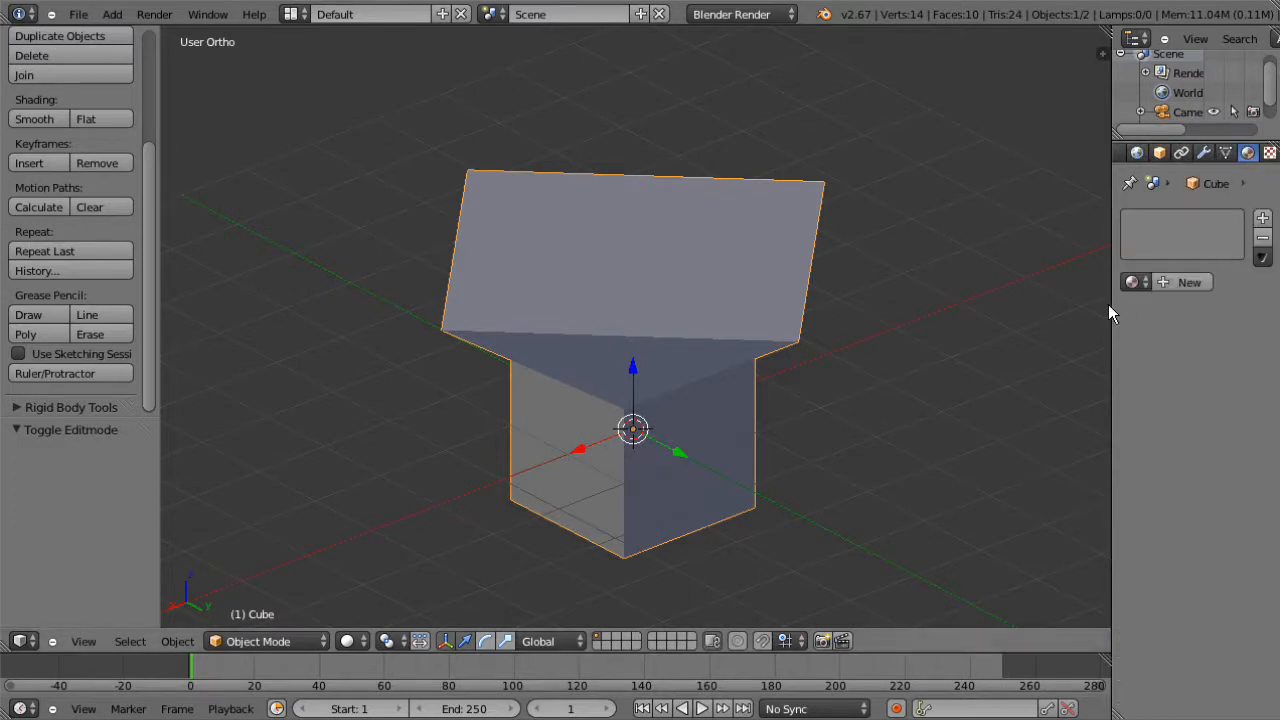
drag(1108, 306, 1050, 304)
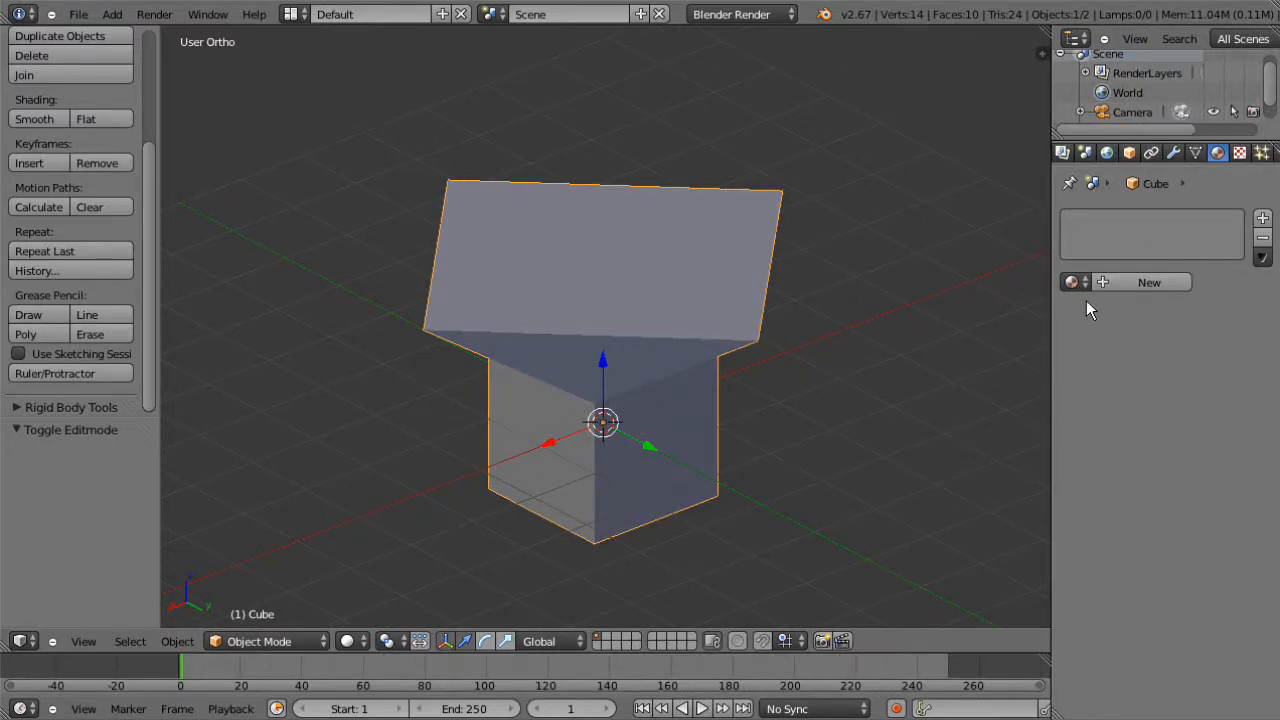
click(1073, 282)
click(1148, 282)
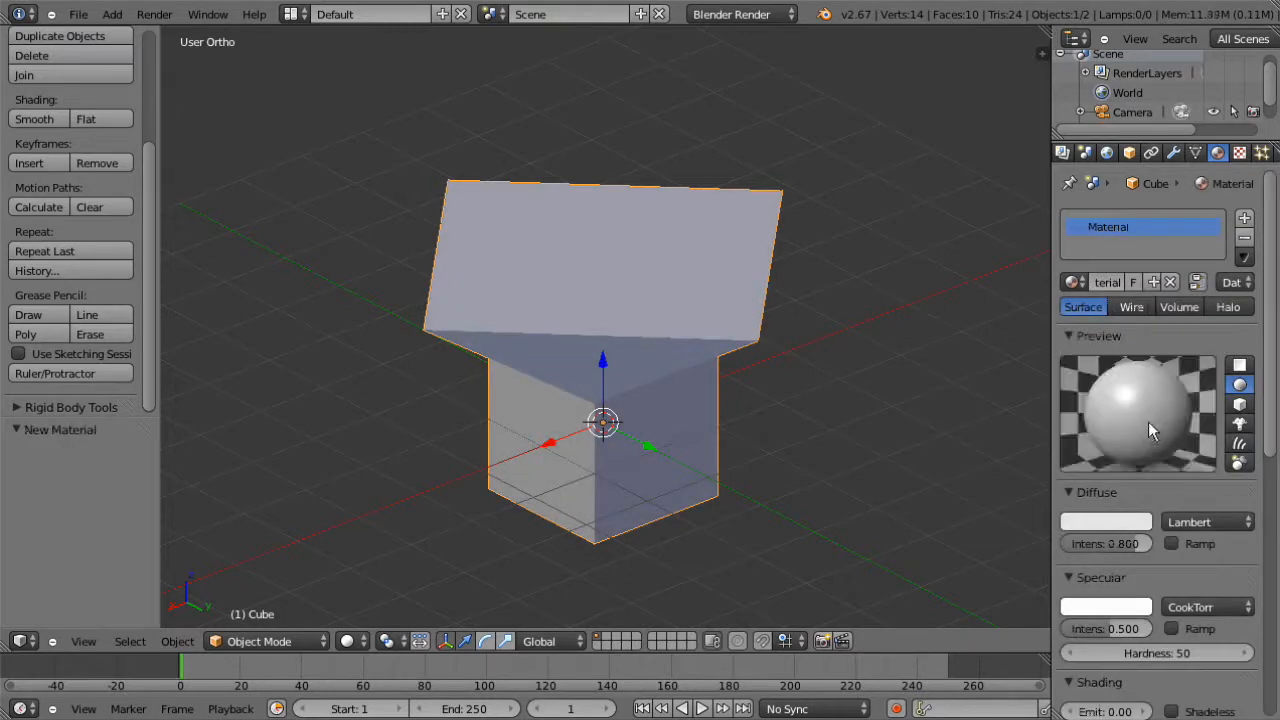
Step: Set the material's diffuse color to red and its specular color to light green
click(1131, 518)
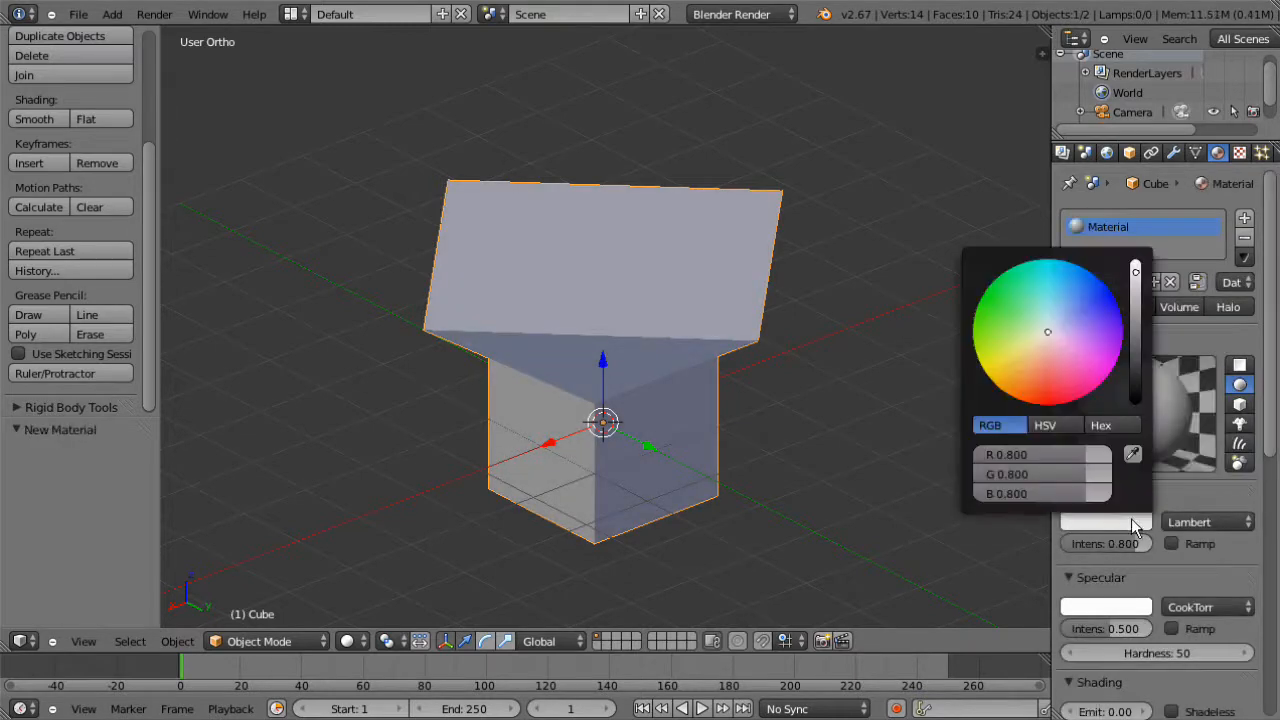
click(1047, 396)
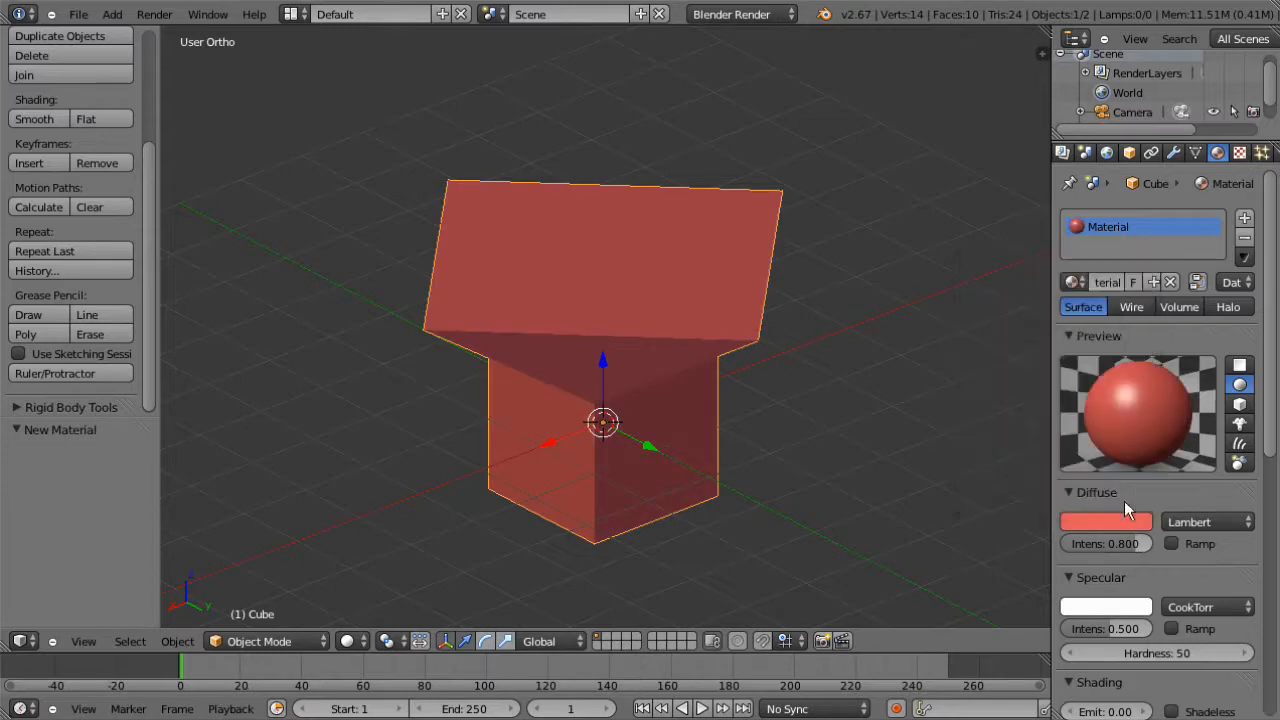
scroll(1122, 490, down, 1)
click(1128, 572)
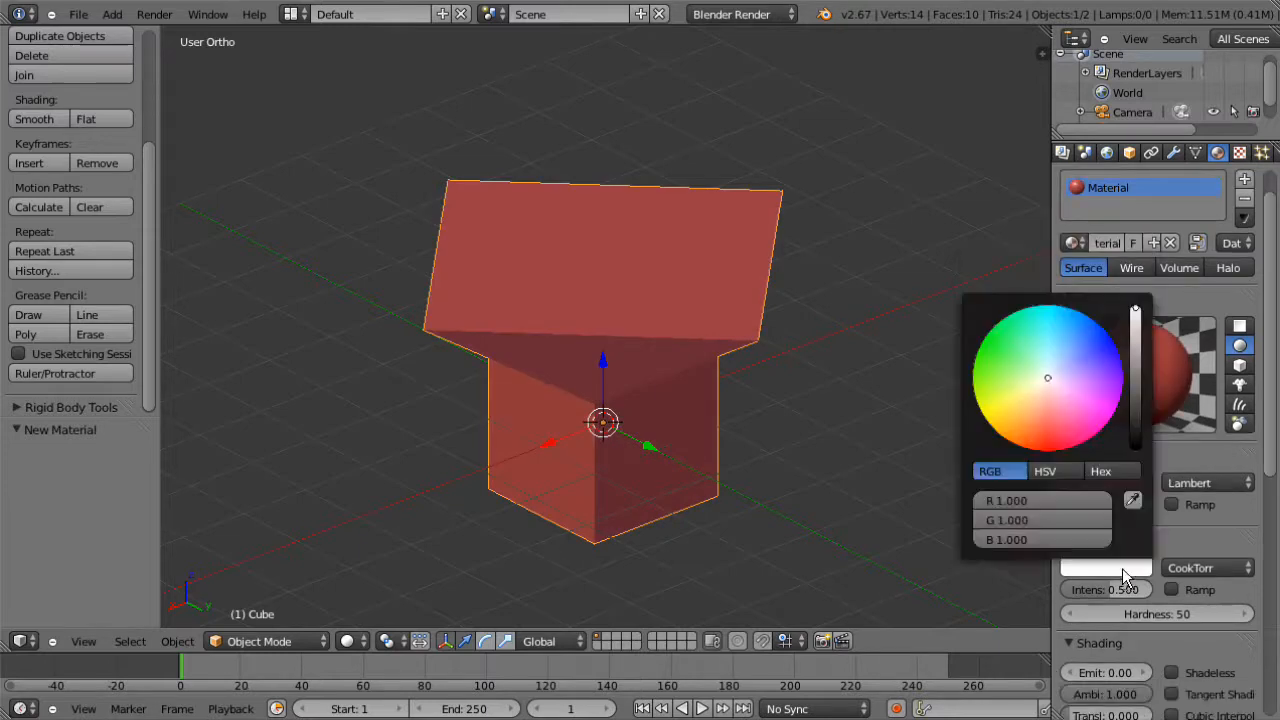
click(994, 356)
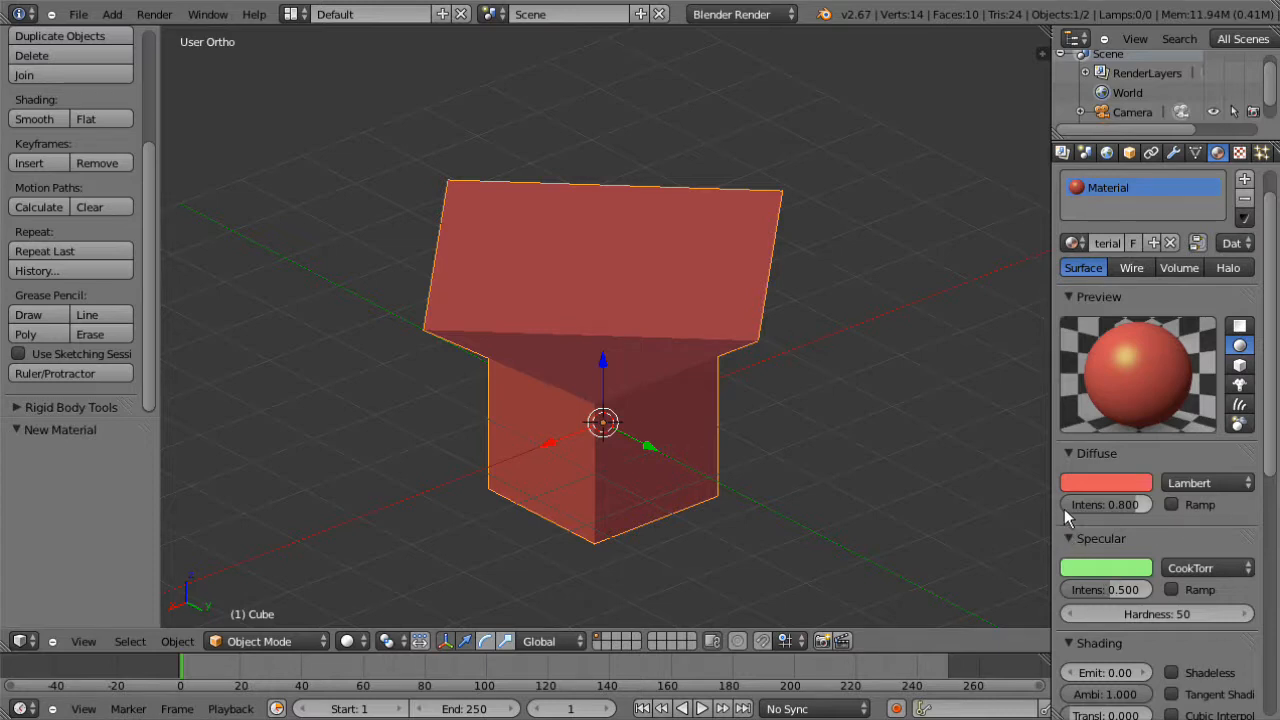
Step: Set the material's diffuse intensity to 1.000 and its specular intensity to about 0.669
middle_drag(1033, 476, 905, 395)
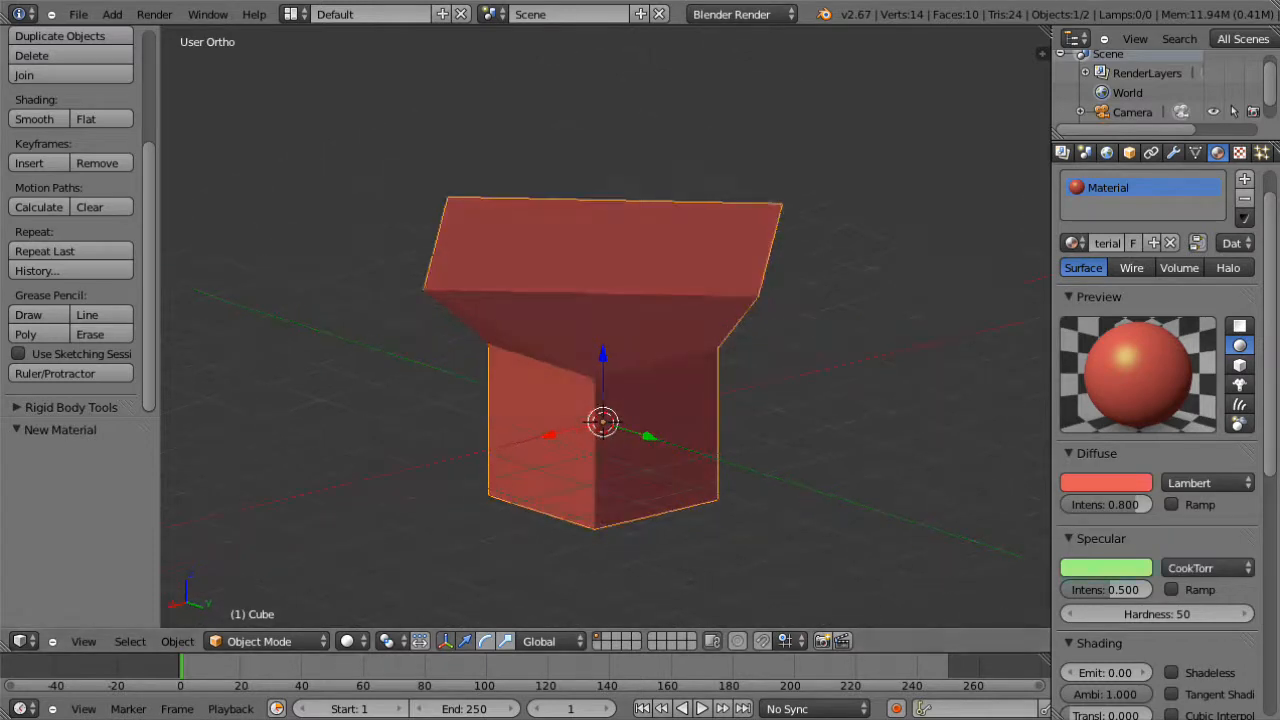
scroll(1265, 470, down, 2)
scroll(1272, 478, down, 1)
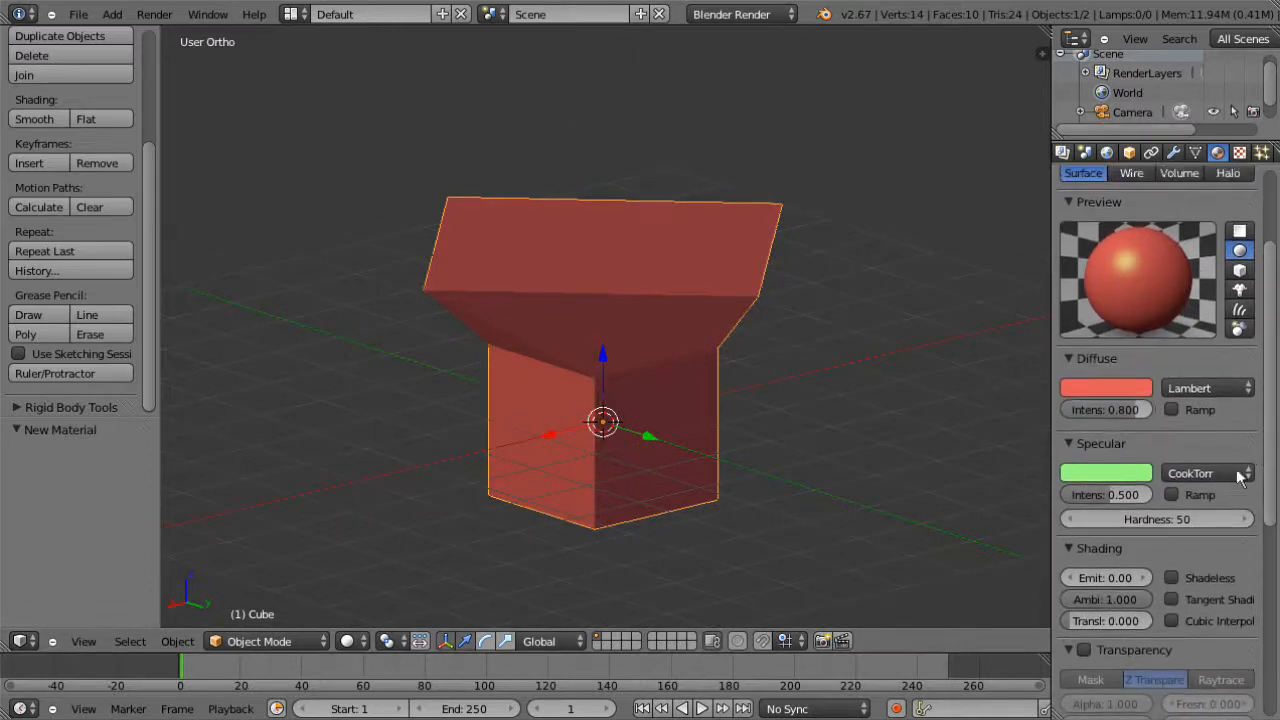
drag(1125, 414, 1157, 413)
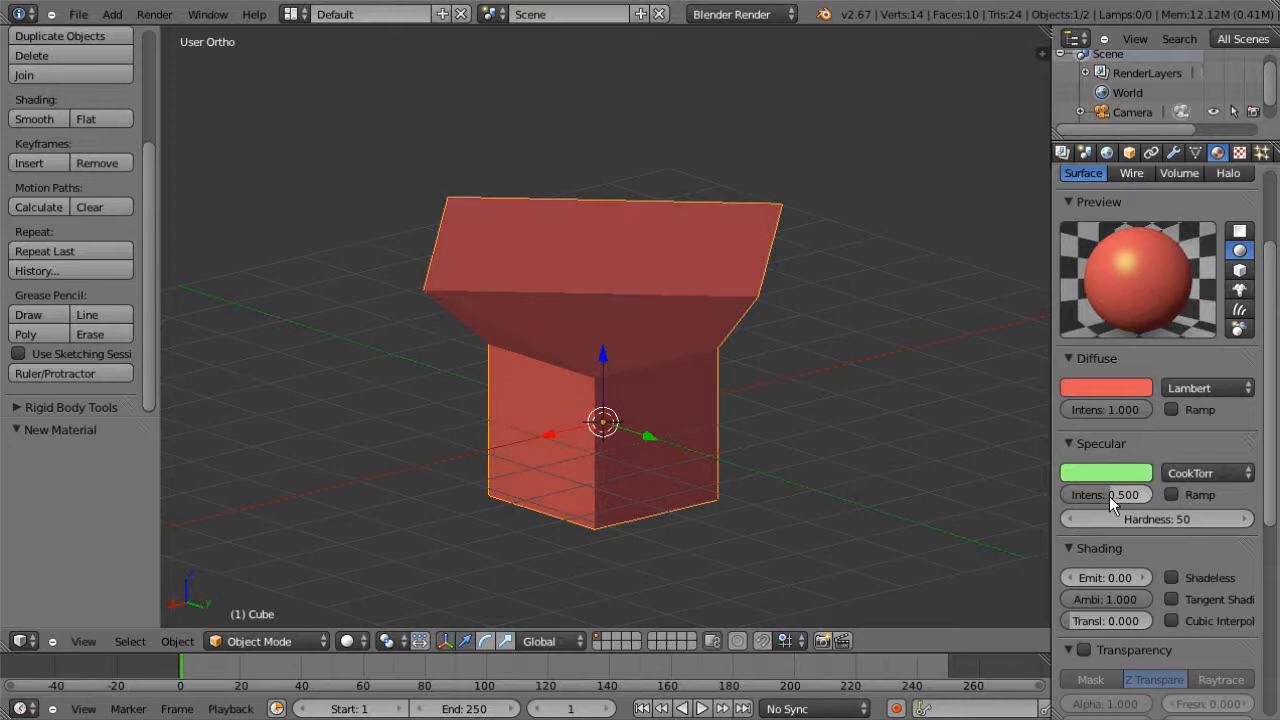
drag(1109, 496, 1173, 496)
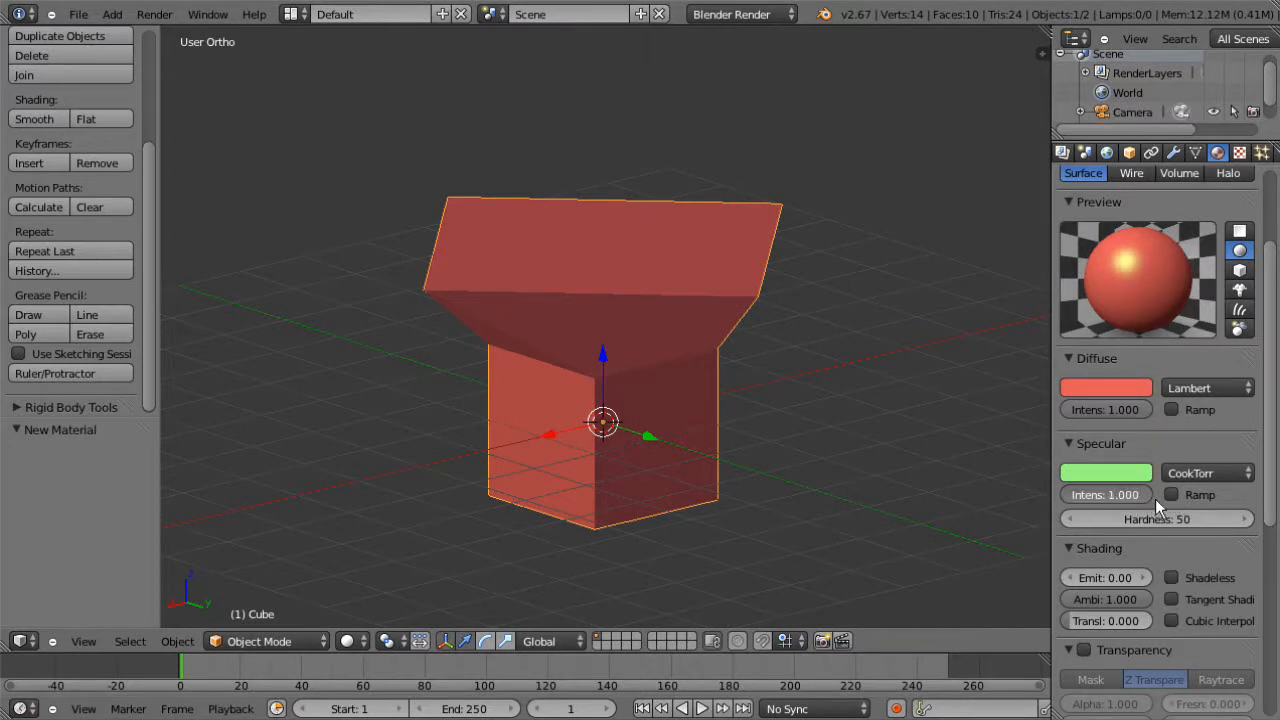
drag(1155, 499, 1121, 500)
middle_drag(920, 392, 920, 432)
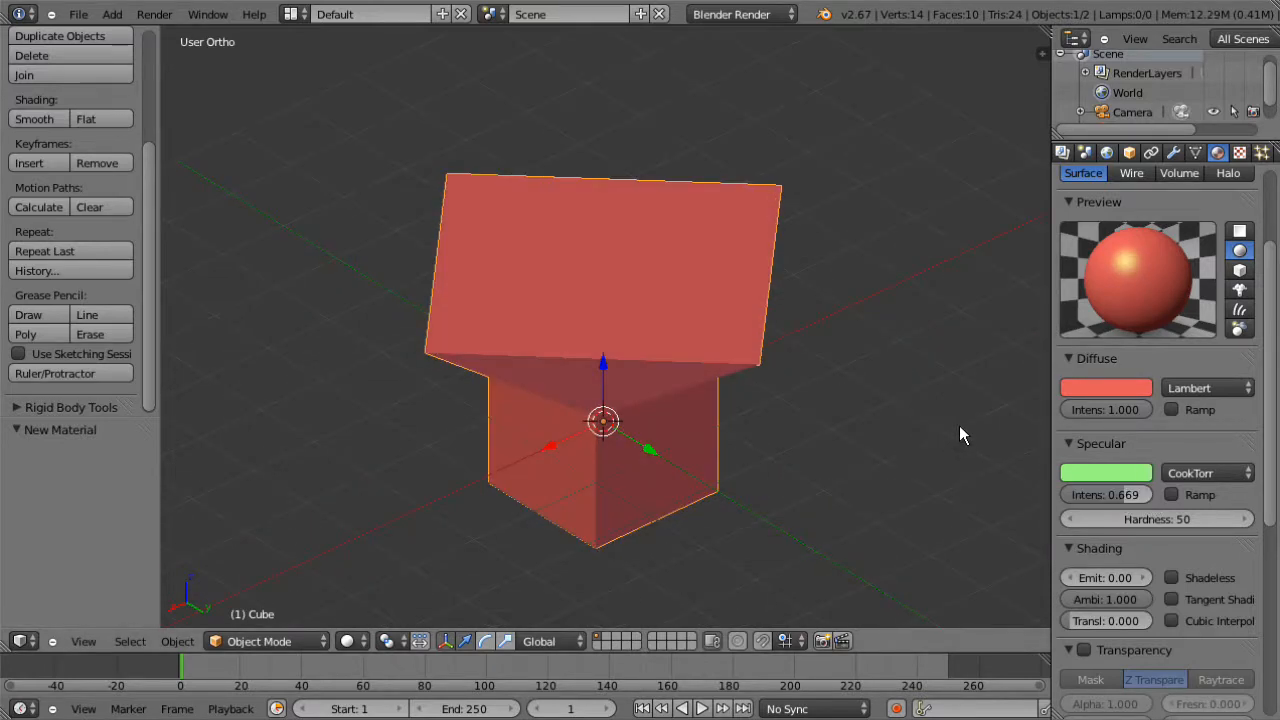
Step: Add a Point lamp to the scene and move it above the mesh by about -0.301, -2.733 and 5.065 in X, Y and Z
click(112, 14)
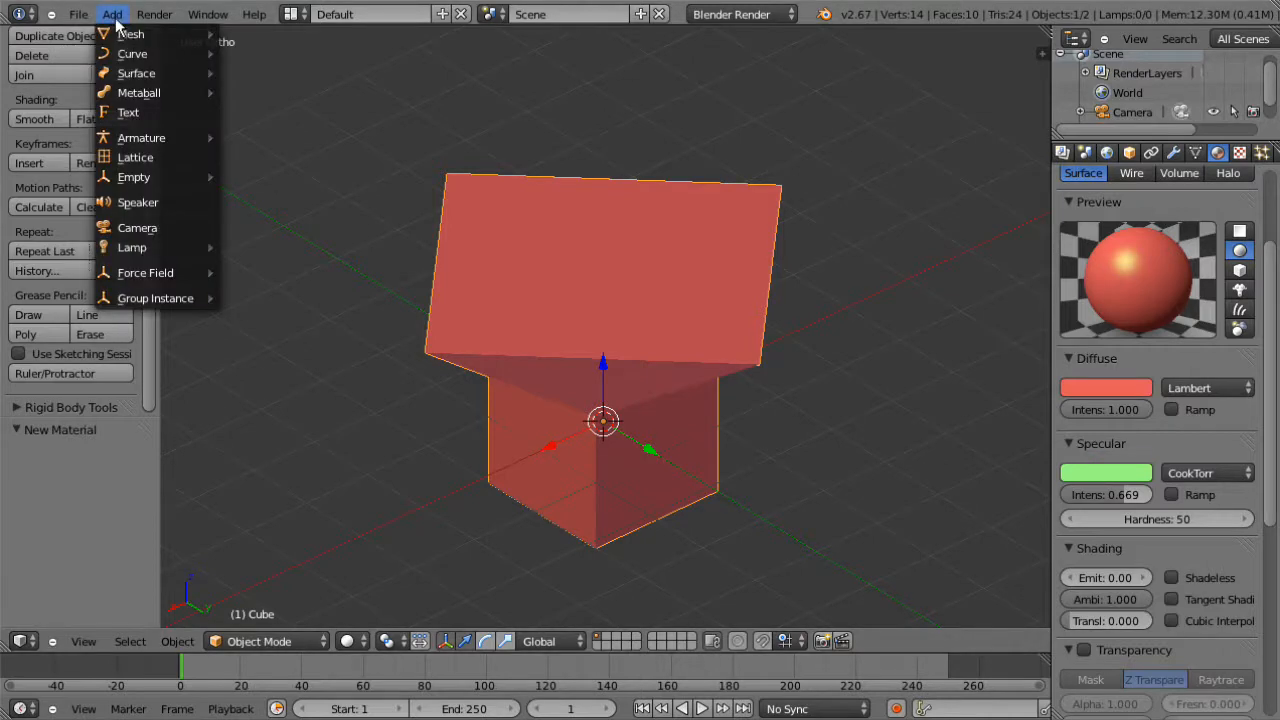
mouse_move(176, 250)
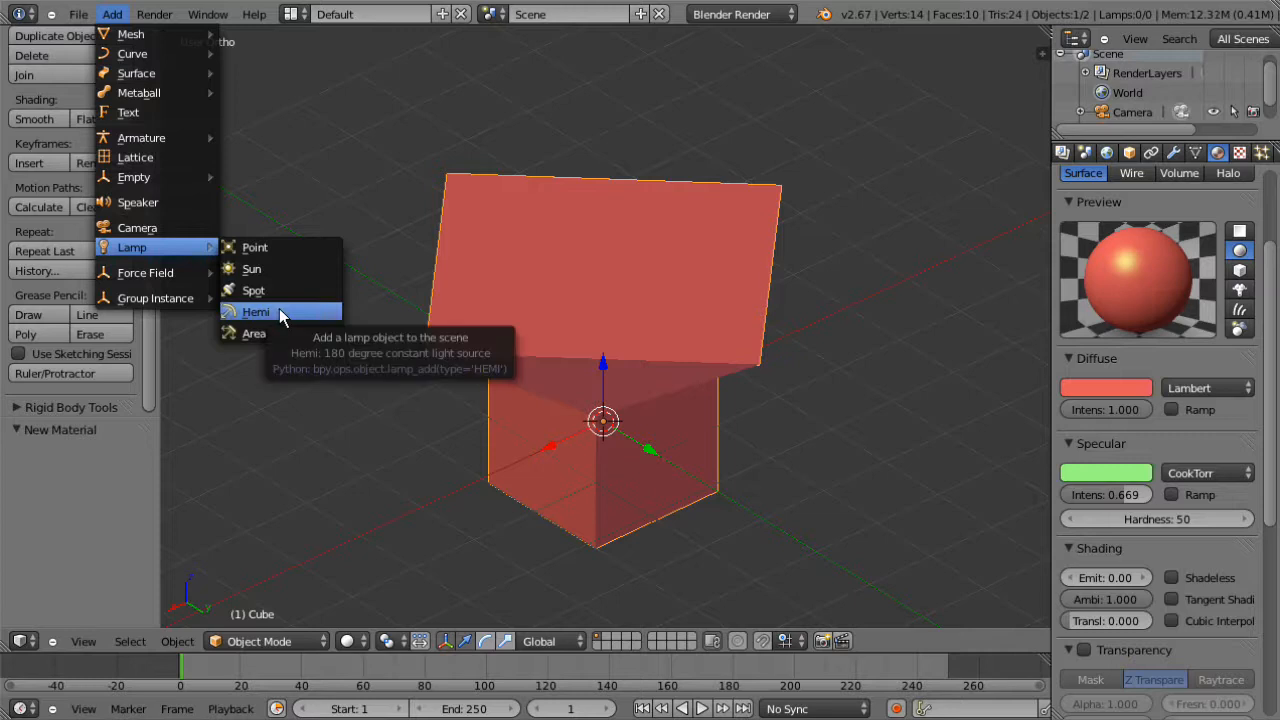
click(268, 247)
scroll(597, 312, down, 4)
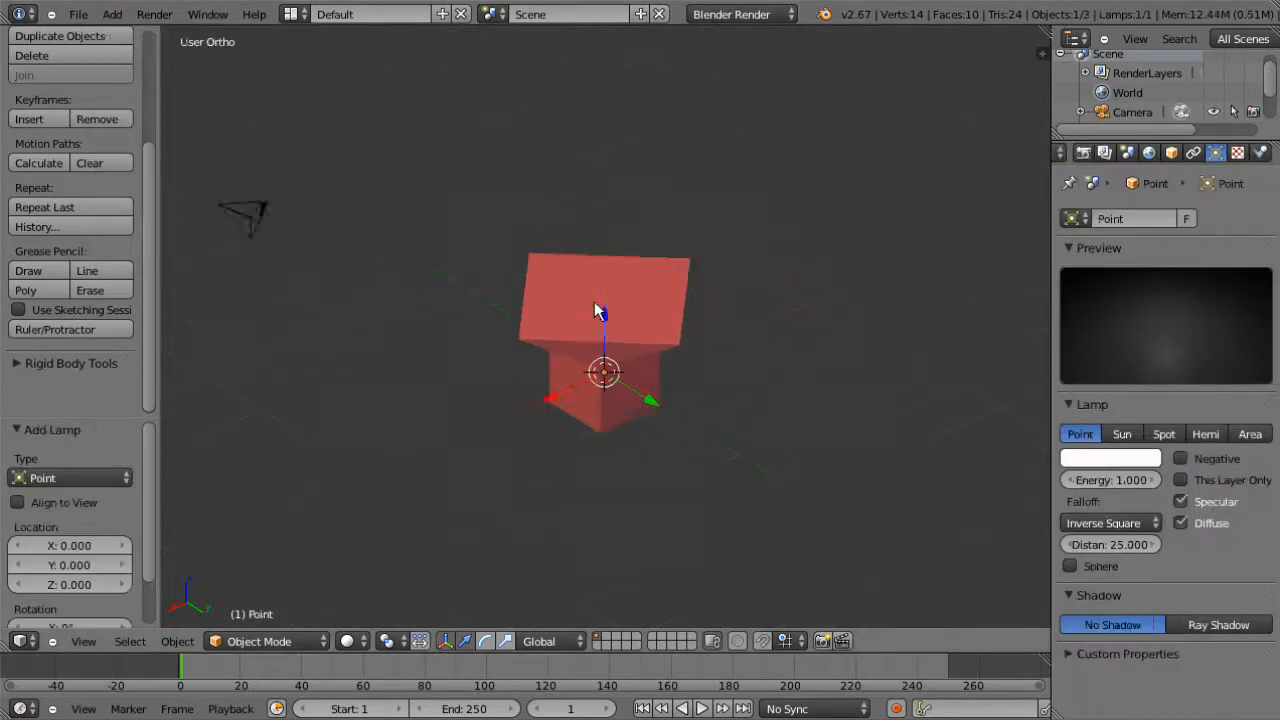
middle_drag(597, 312, 571, 279)
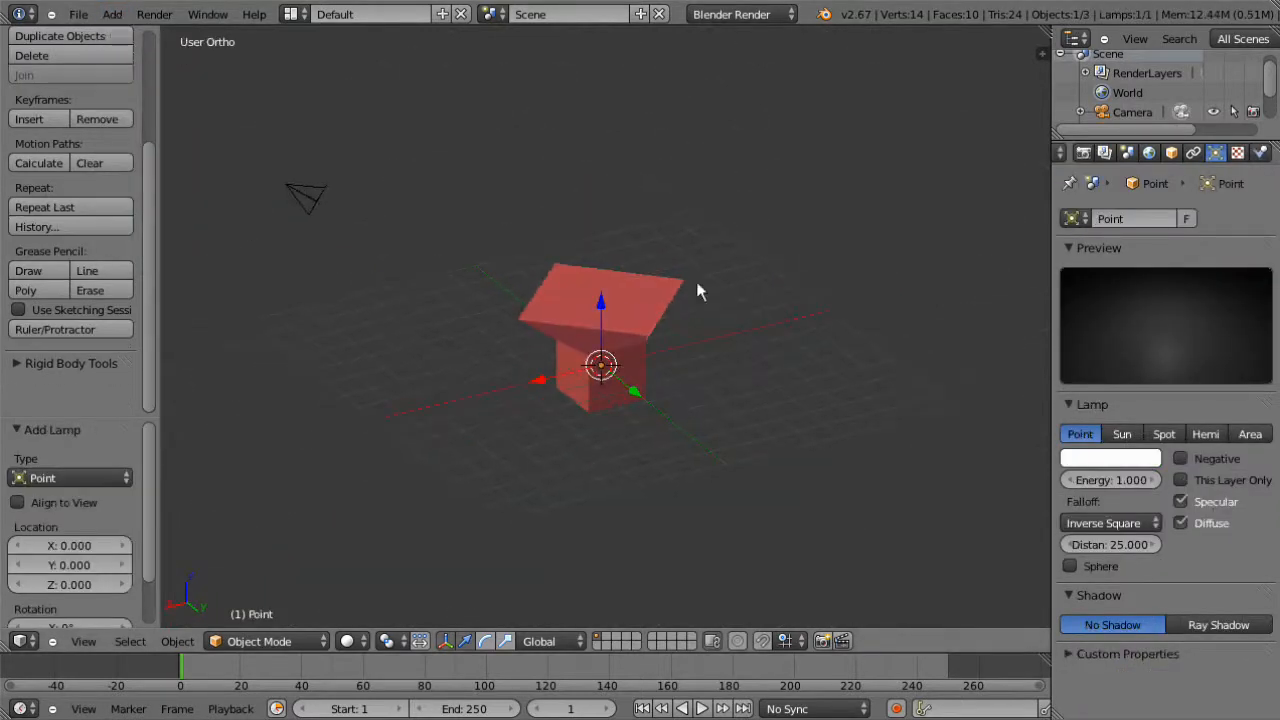
key(g)
click(667, 177)
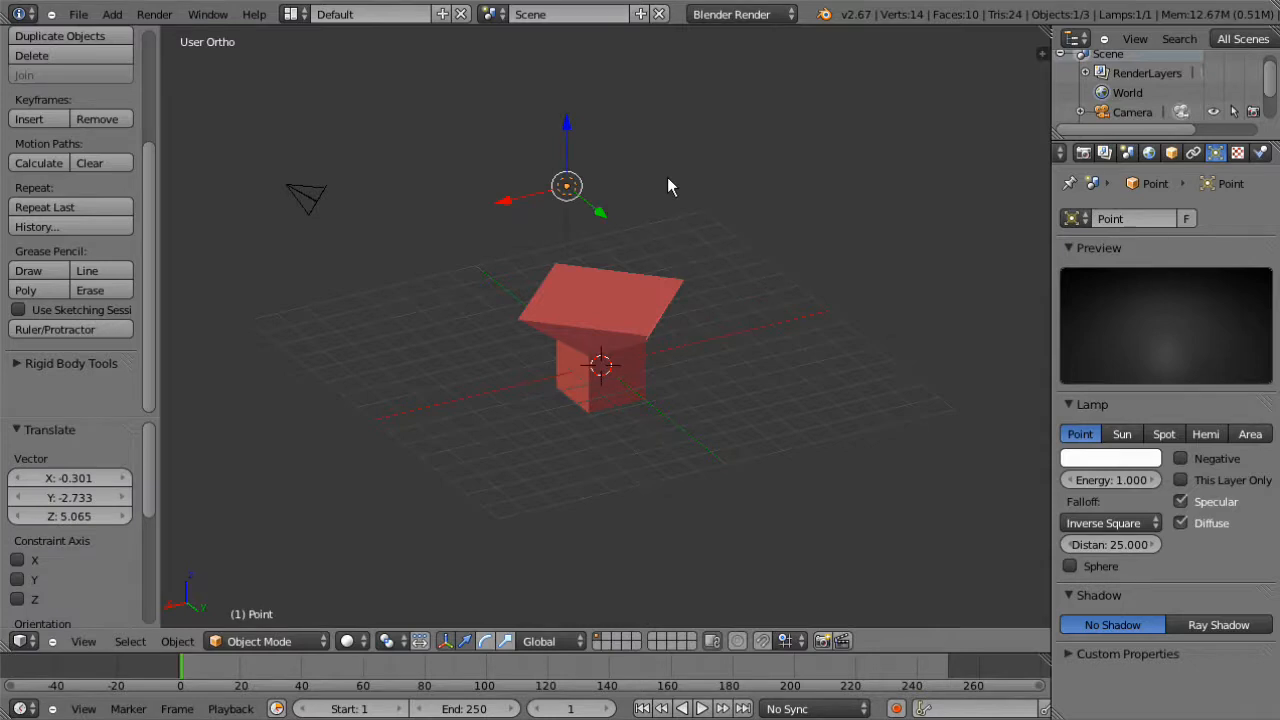
Step: Move the Point lamp about -2.326 along the X axis and about 0.997 along the Y axis
middle_drag(667, 177, 872, 290)
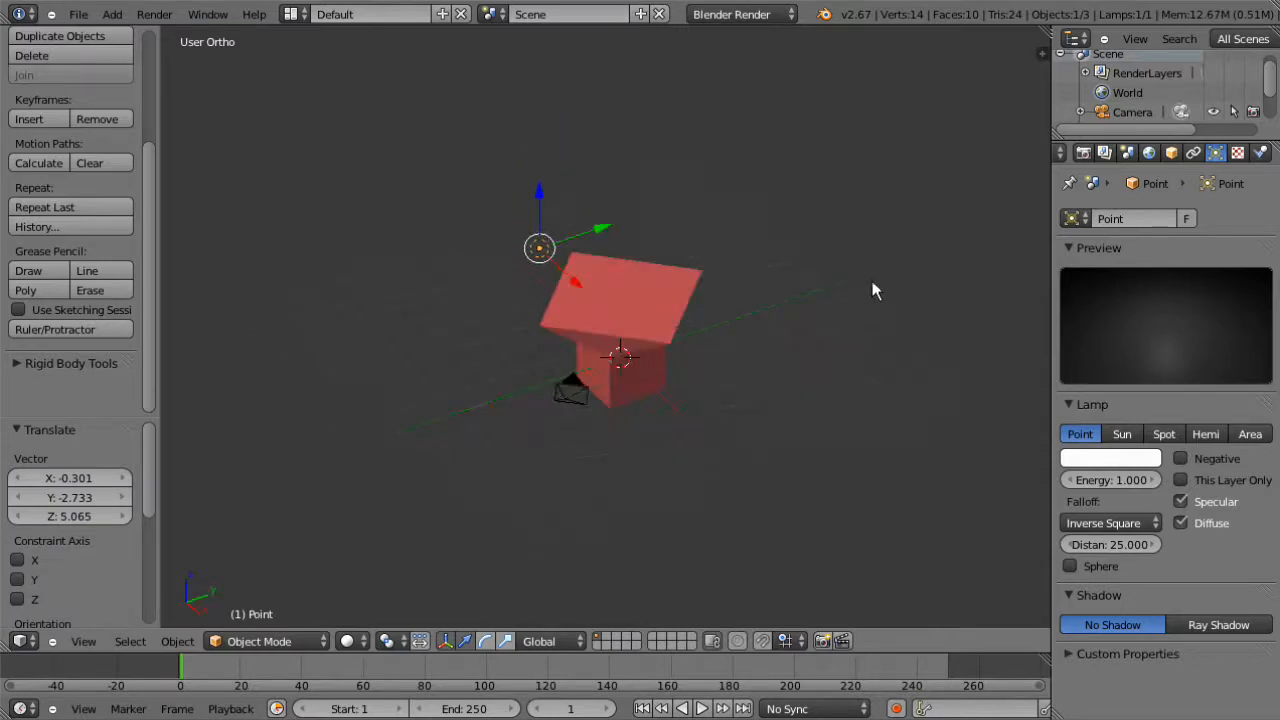
key(g)
key(x)
click(518, 240)
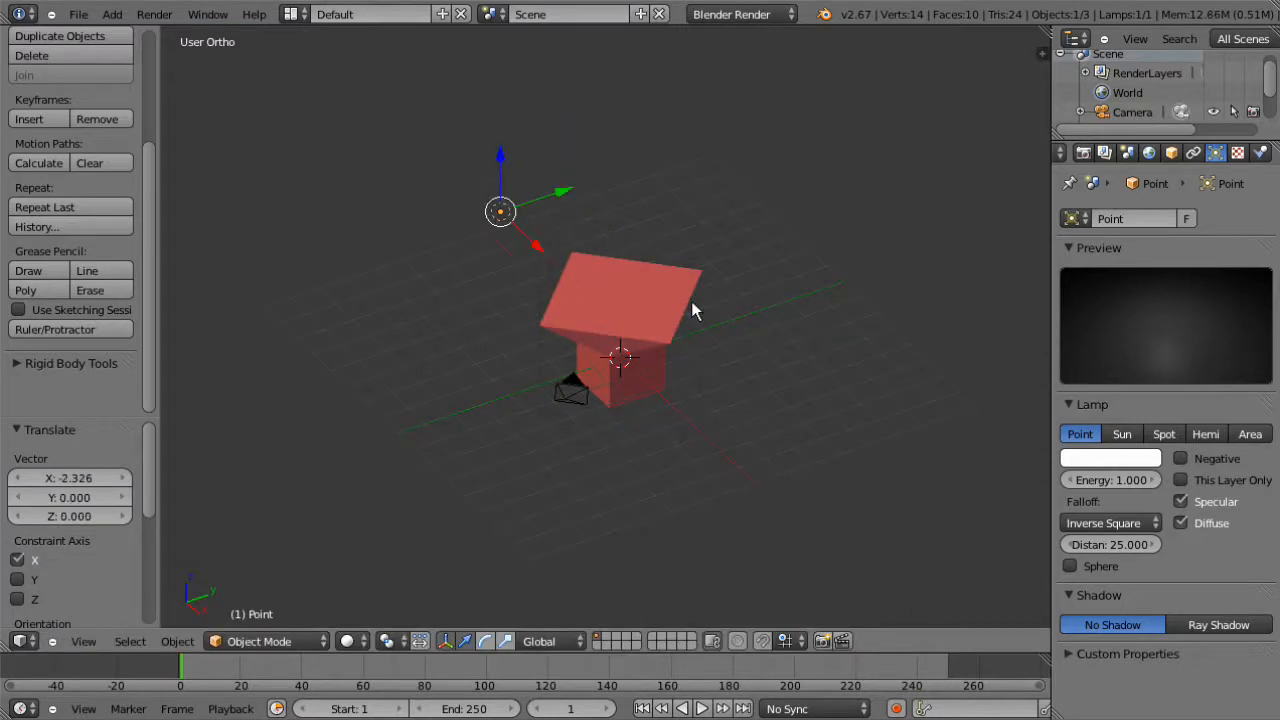
middle_drag(691, 301, 712, 263)
drag(556, 192, 584, 194)
Step: Switch to the camera view, select the camera, render the scene and close the rendered image
key(KP_0)
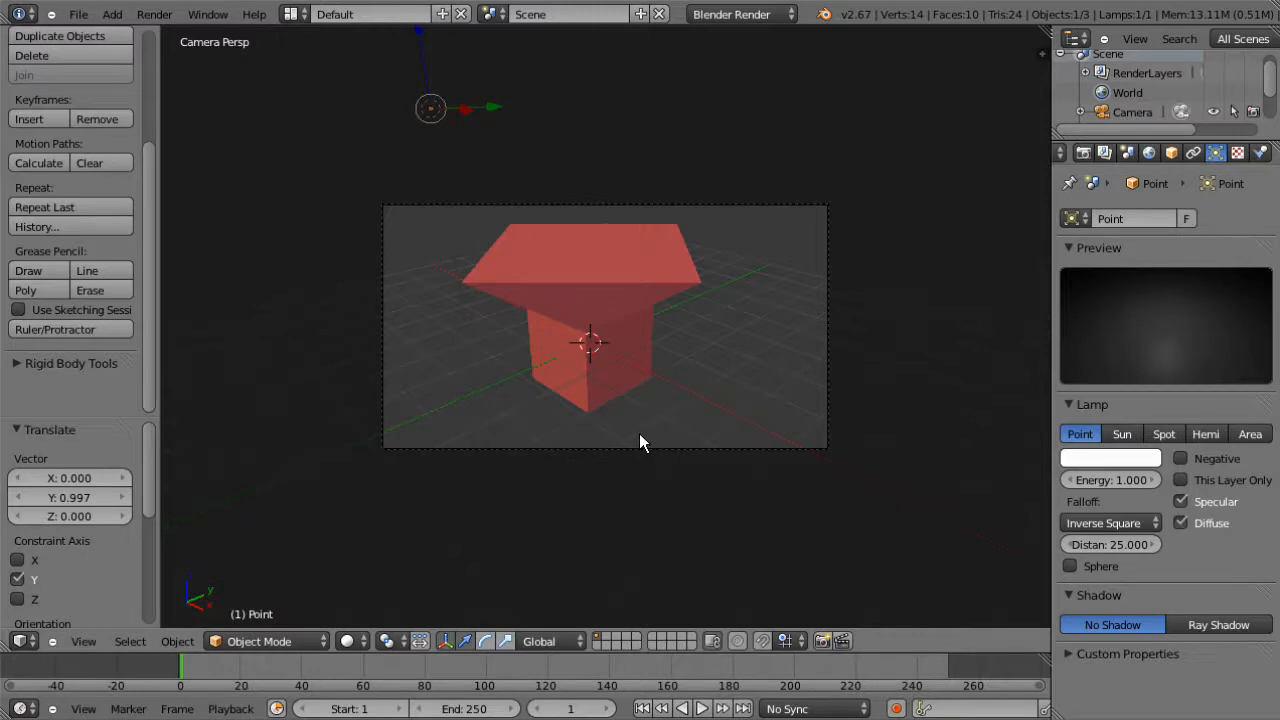
right_click(656, 449)
scroll(656, 449, up, 2)
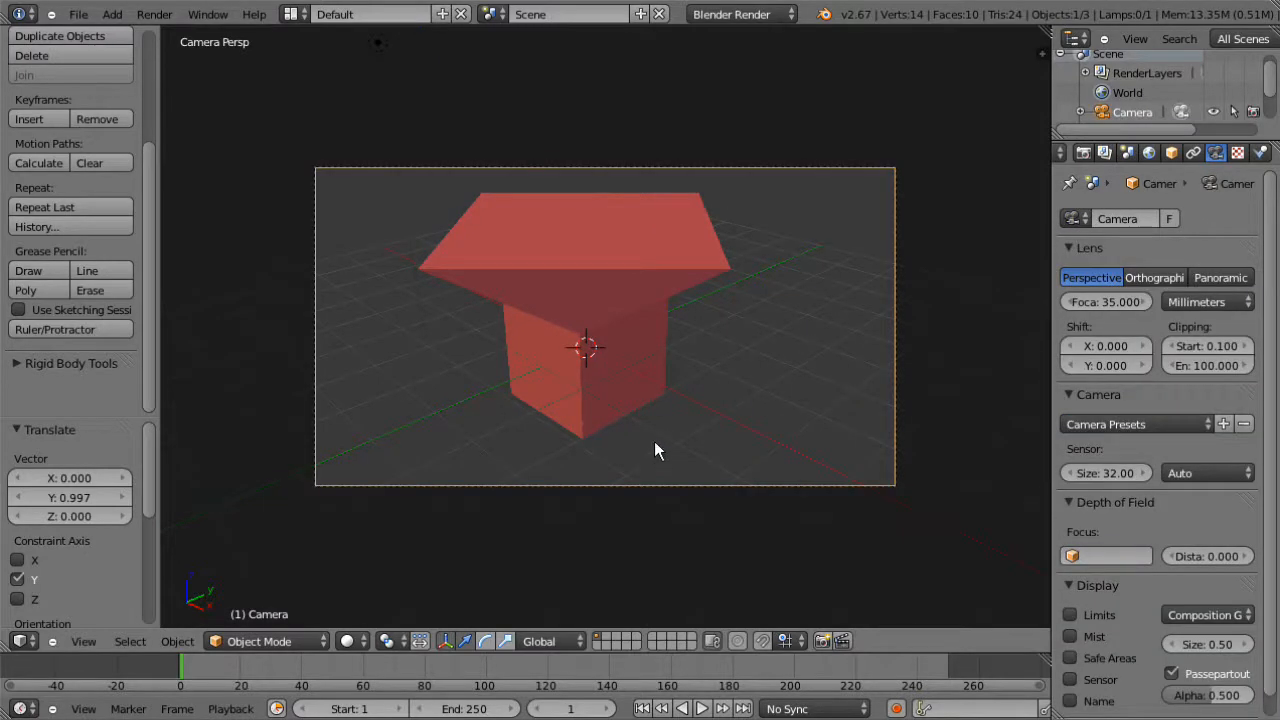
key(F12)
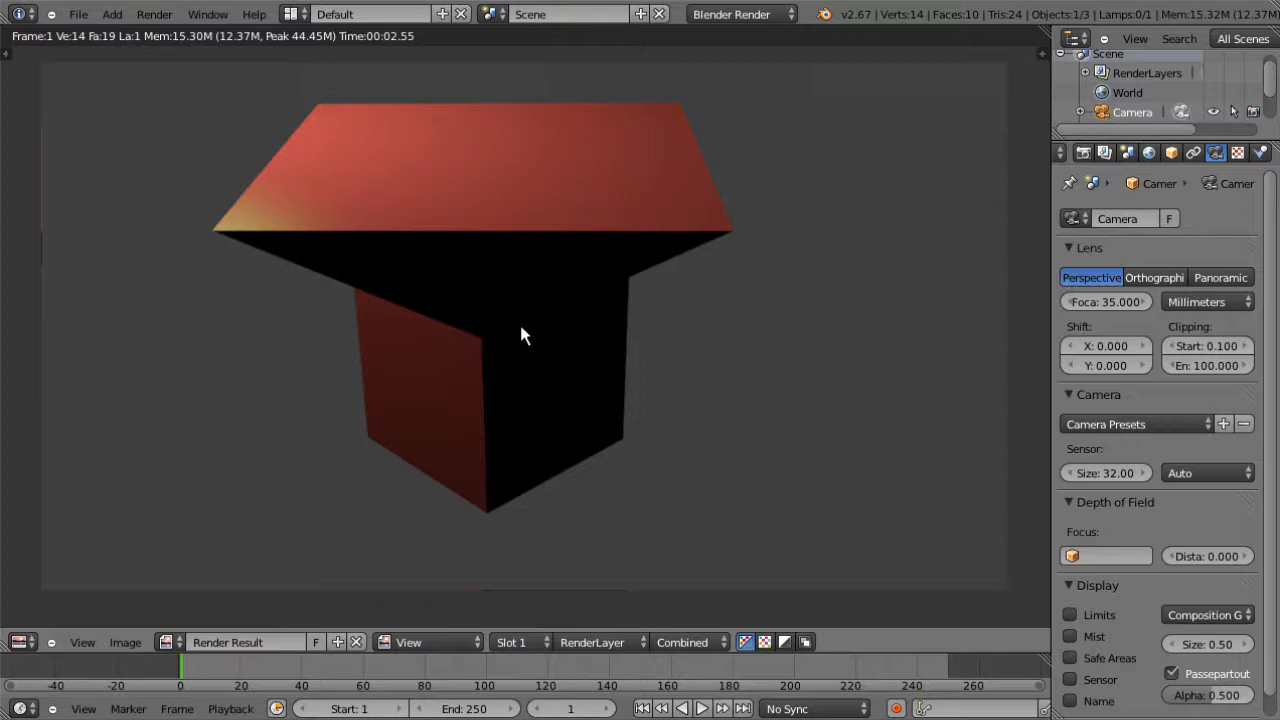
key(Escape)
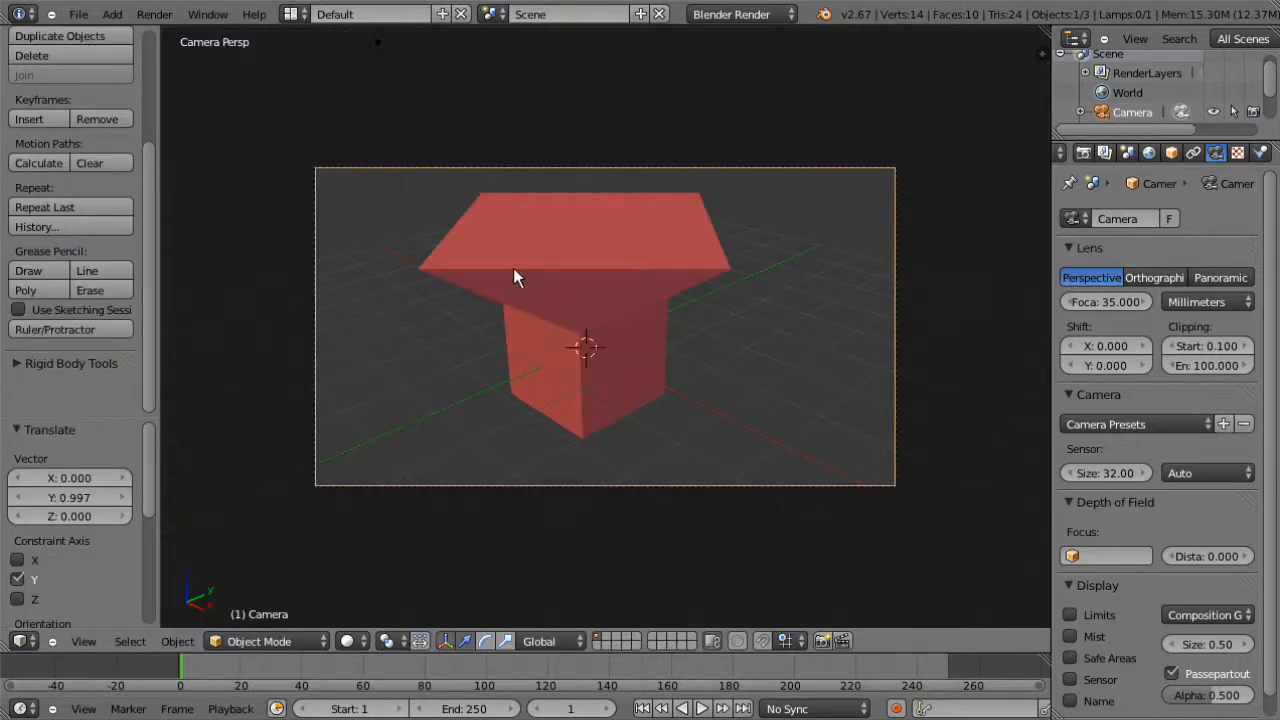
Step: Leave the camera view and move the Point lamp about 6.349 along X and about -2.012 along Z
key(KP_0)
right_click(449, 137)
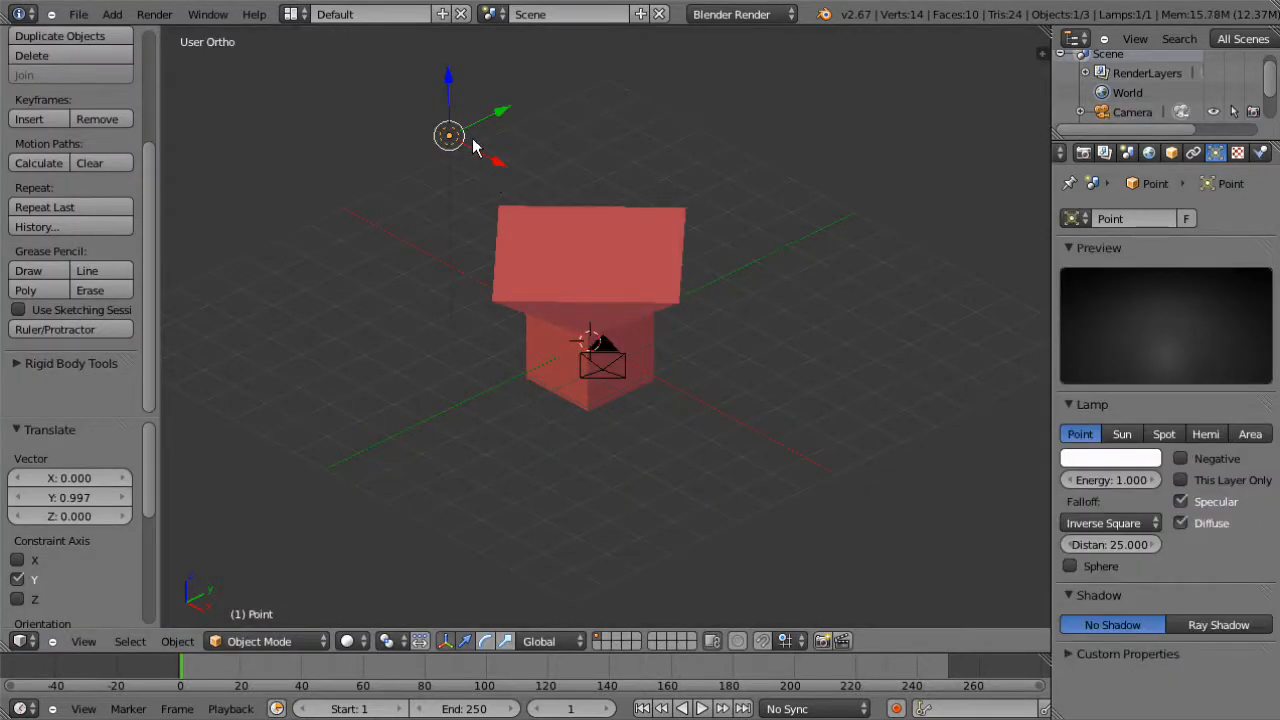
key(g)
key(x)
click(665, 300)
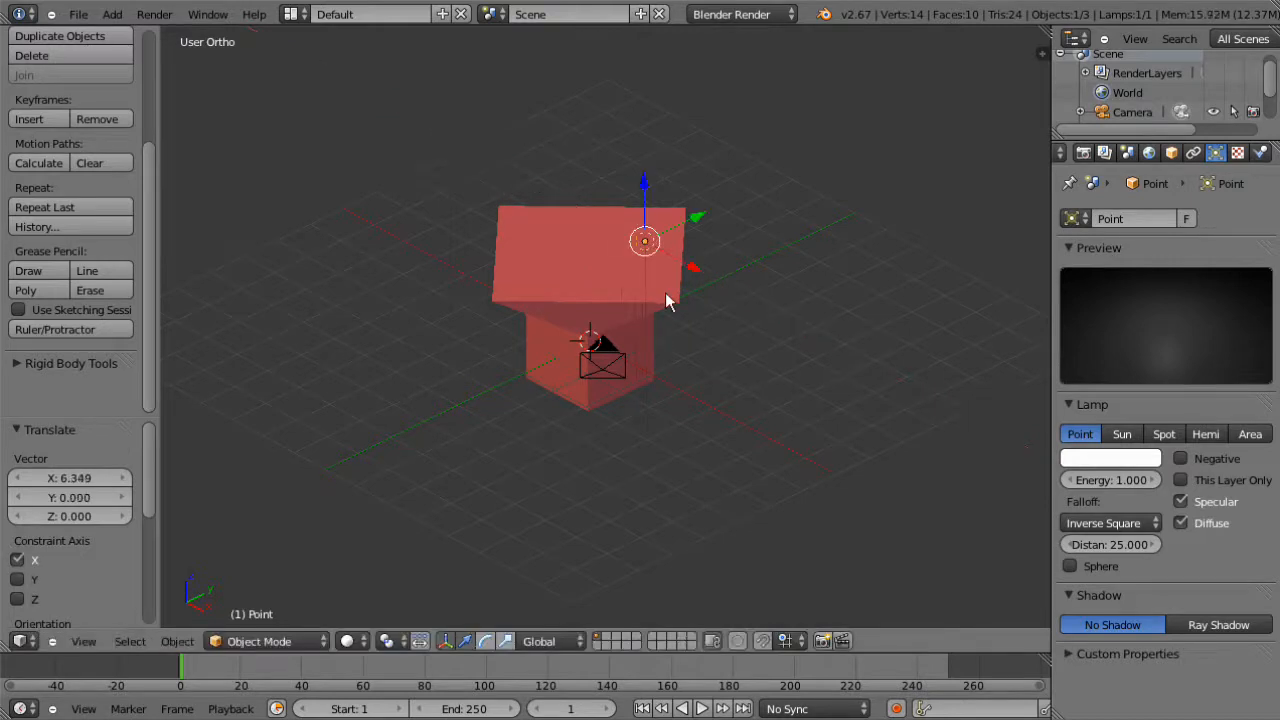
drag(646, 200, 646, 255)
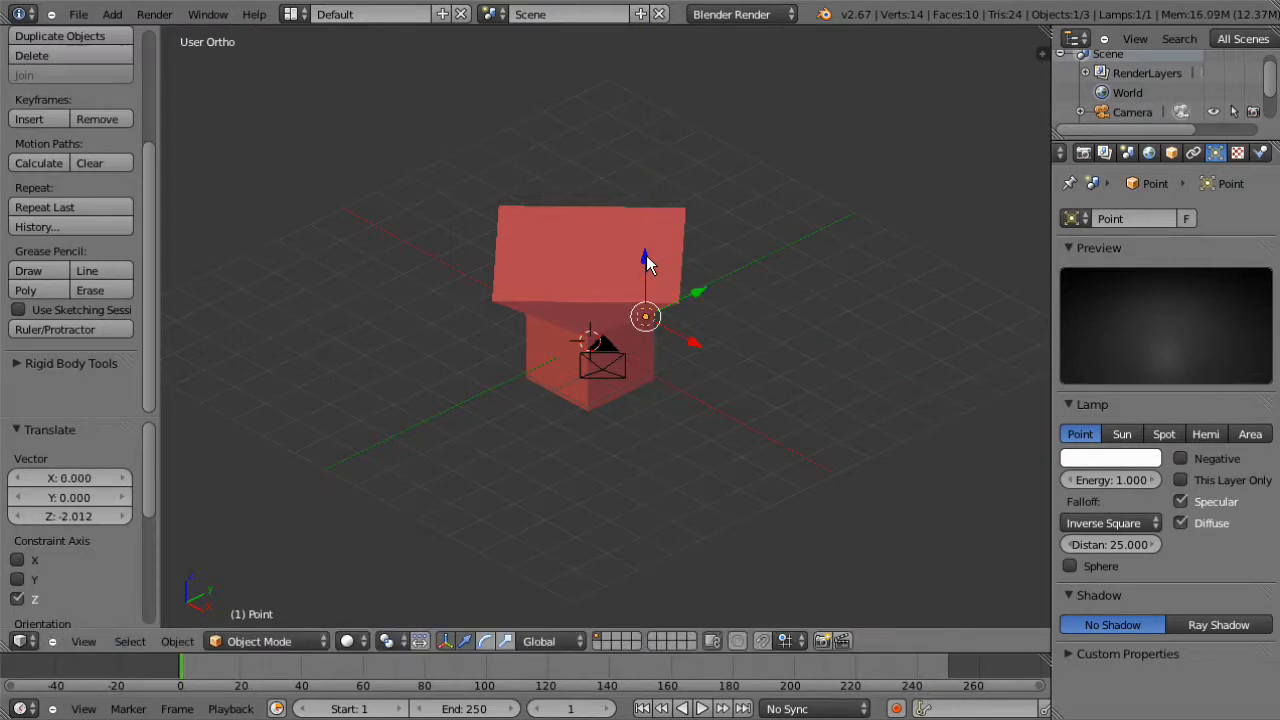
Step: Render the scene again with the lamp in its new position and return to the 3D view
key(F12)
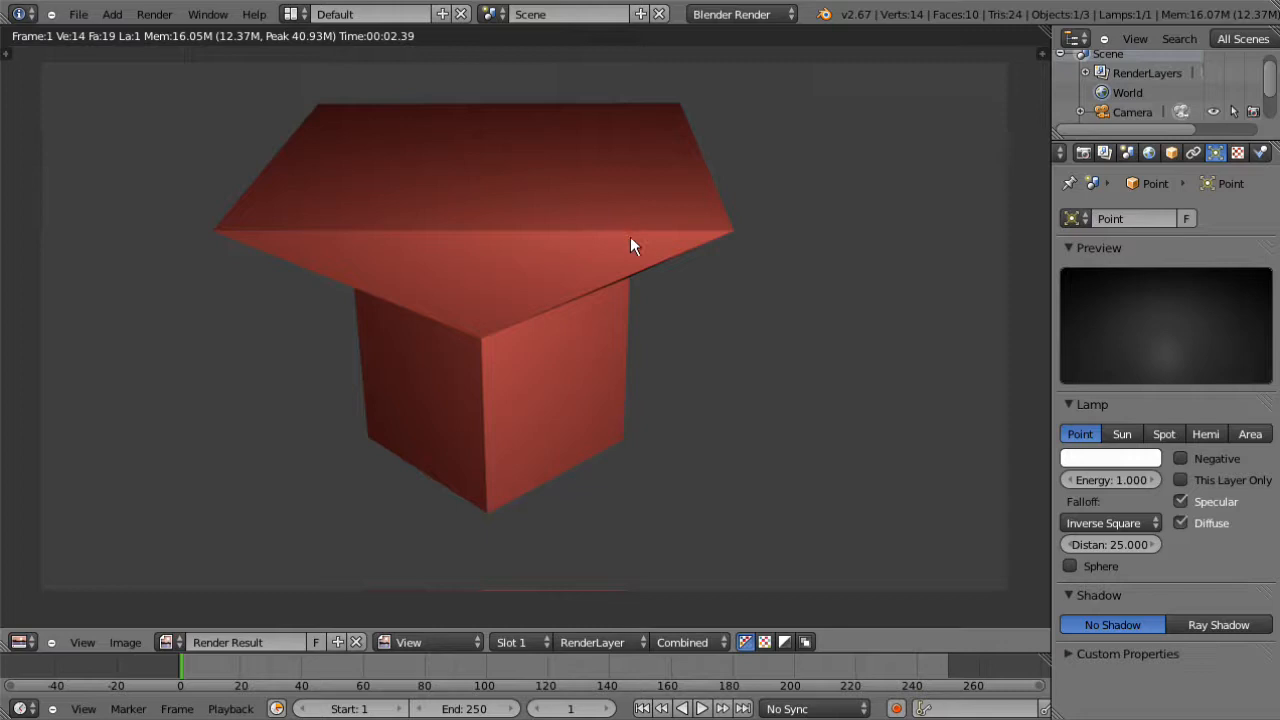
key(Escape)
middle_drag(630, 238, 643, 297)
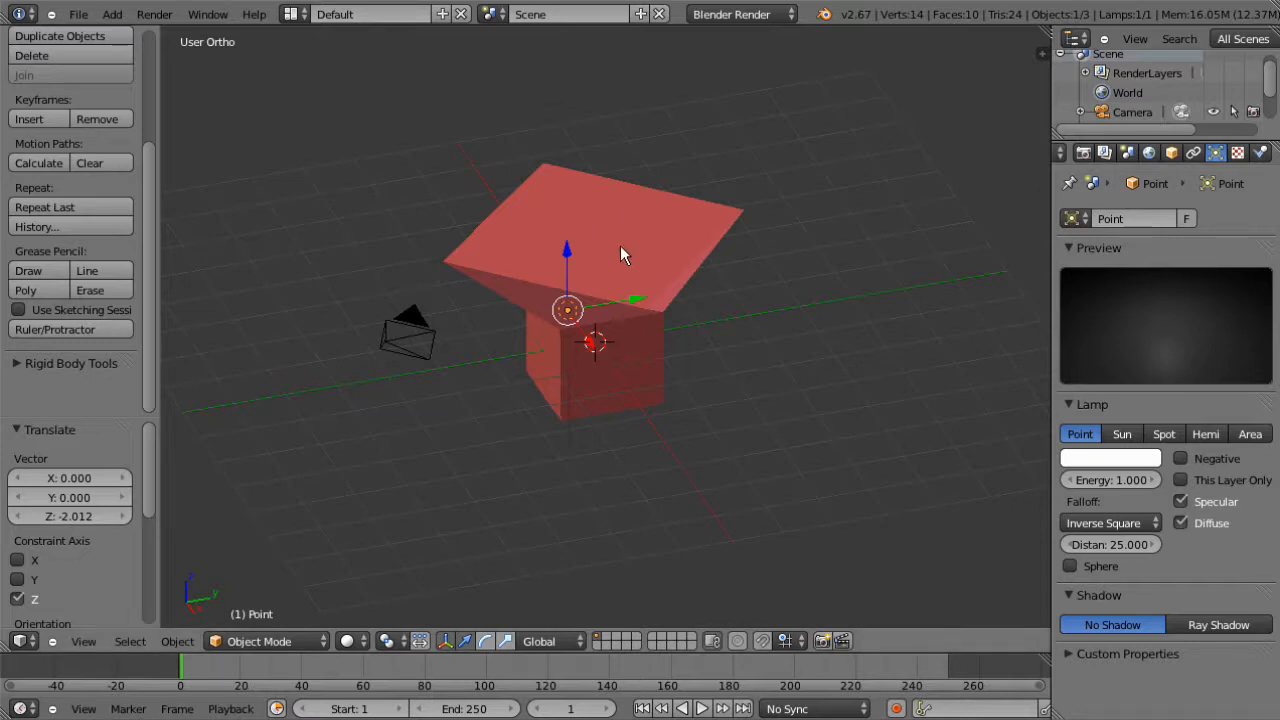
scroll(1188, 153, up, 2)
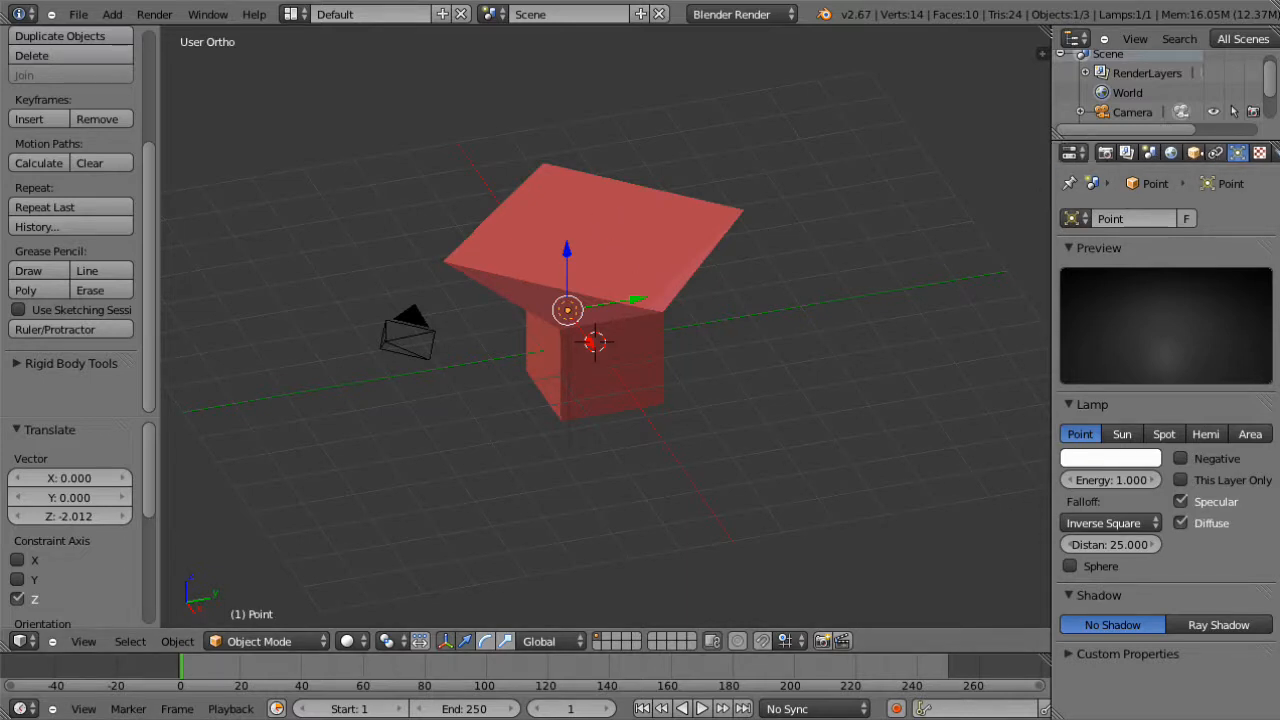
Step: Select the red cube mesh and apply smooth shading to it
right_click(551, 298)
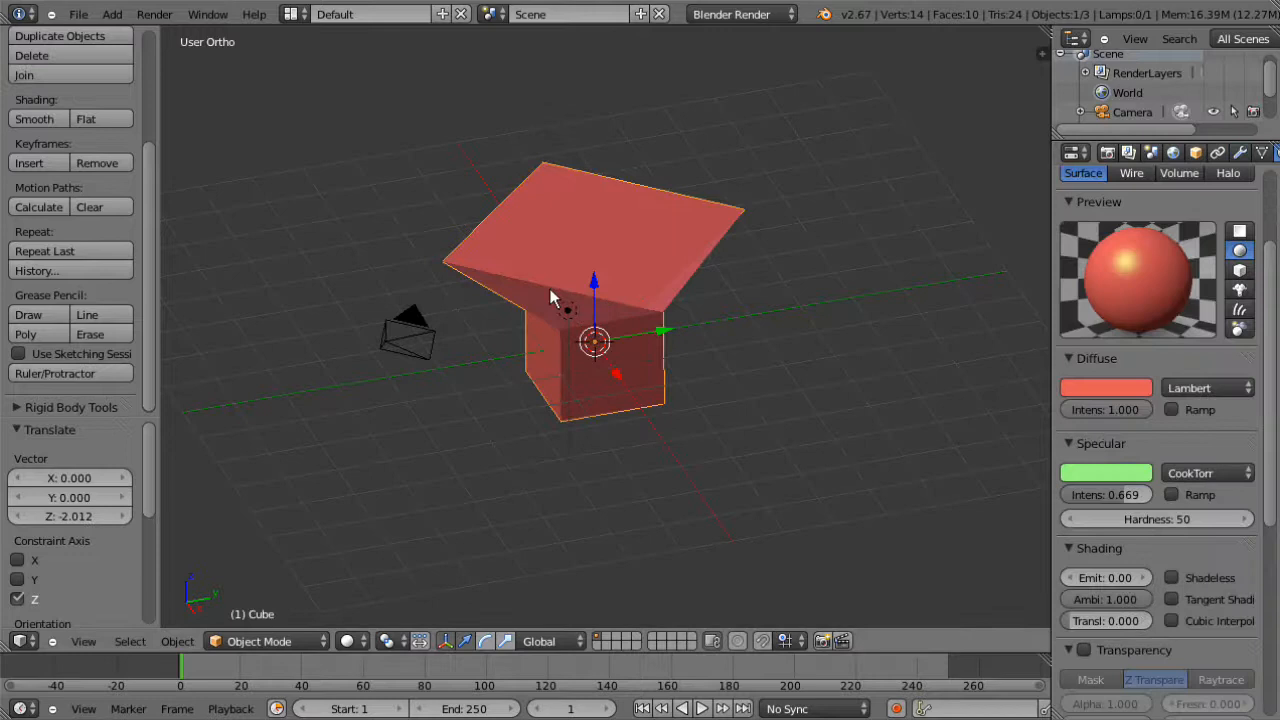
scroll(62, 126, up, 1)
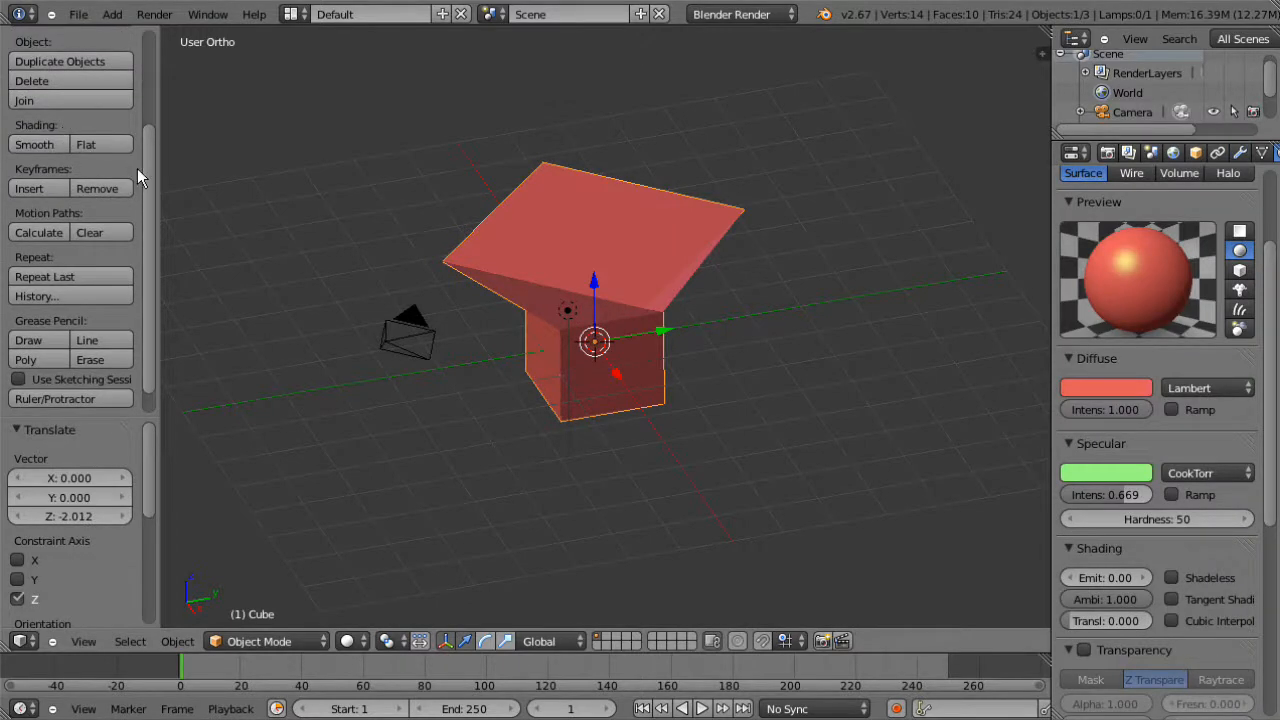
scroll(137, 168, up, 4)
middle_drag(160, 99, 712, 331)
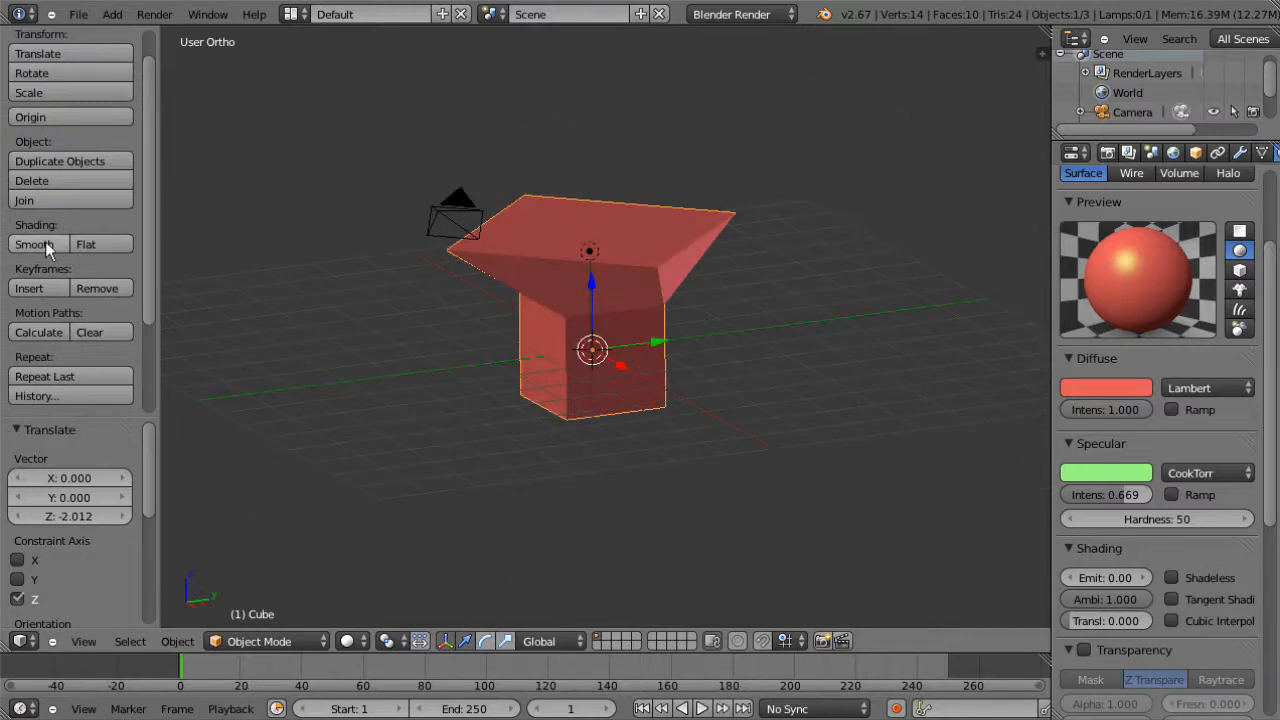
click(45, 244)
Step: Try moving the Point lamp around the mesh and examine the smooth shading from several angles
middle_drag(275, 290, 591, 375)
right_click(588, 356)
key(g)
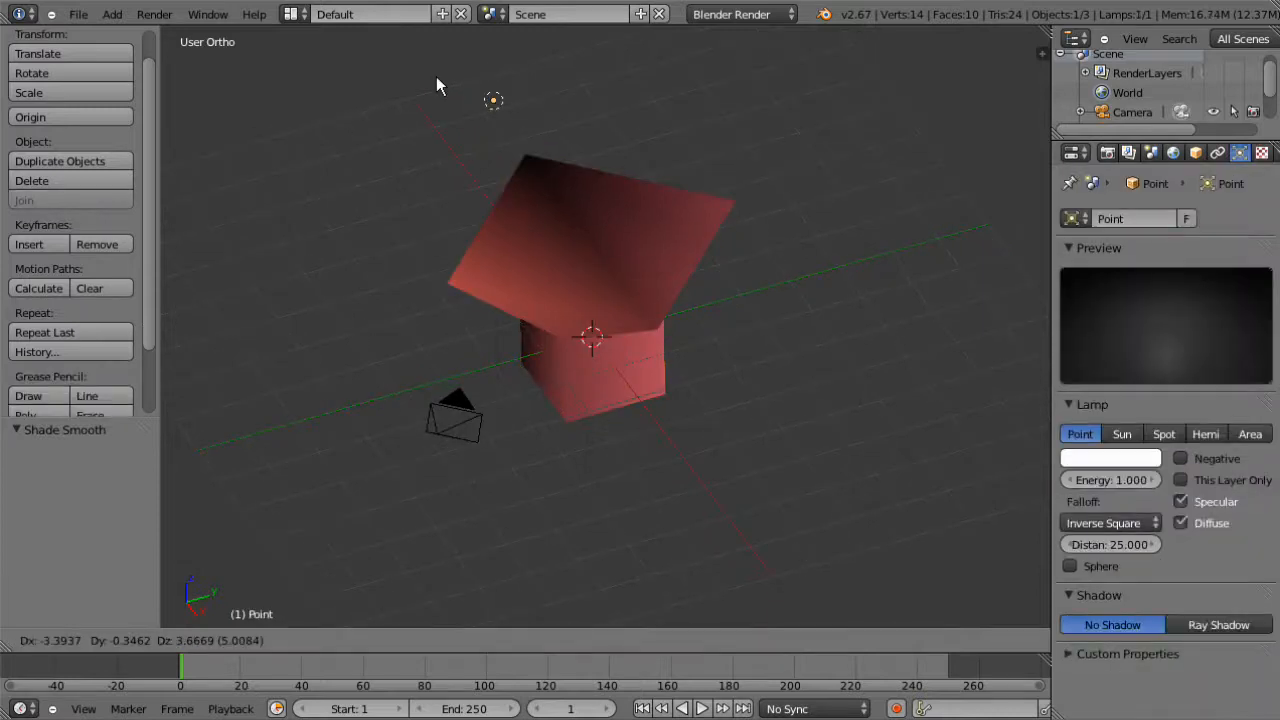
click(615, 274)
middle_drag(671, 309, 871, 408)
middle_drag(716, 429, 729, 424)
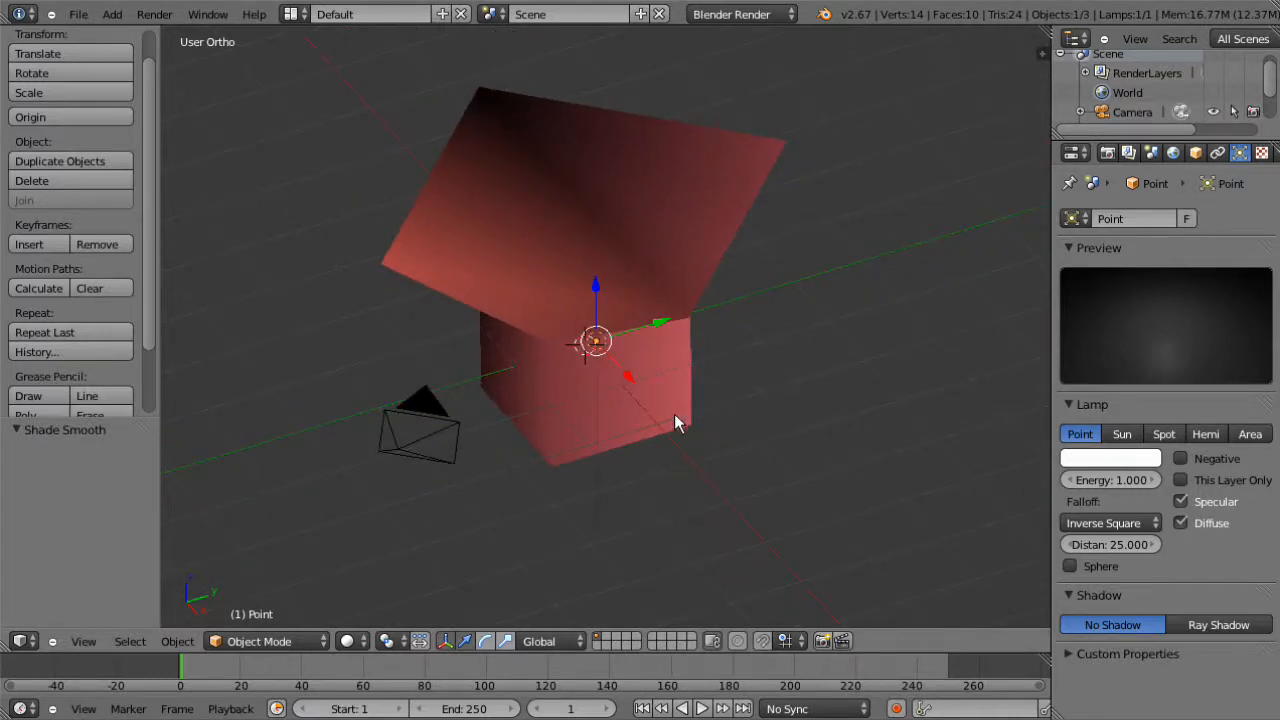
scroll(660, 392, down, 2)
middle_drag(648, 368, 706, 364)
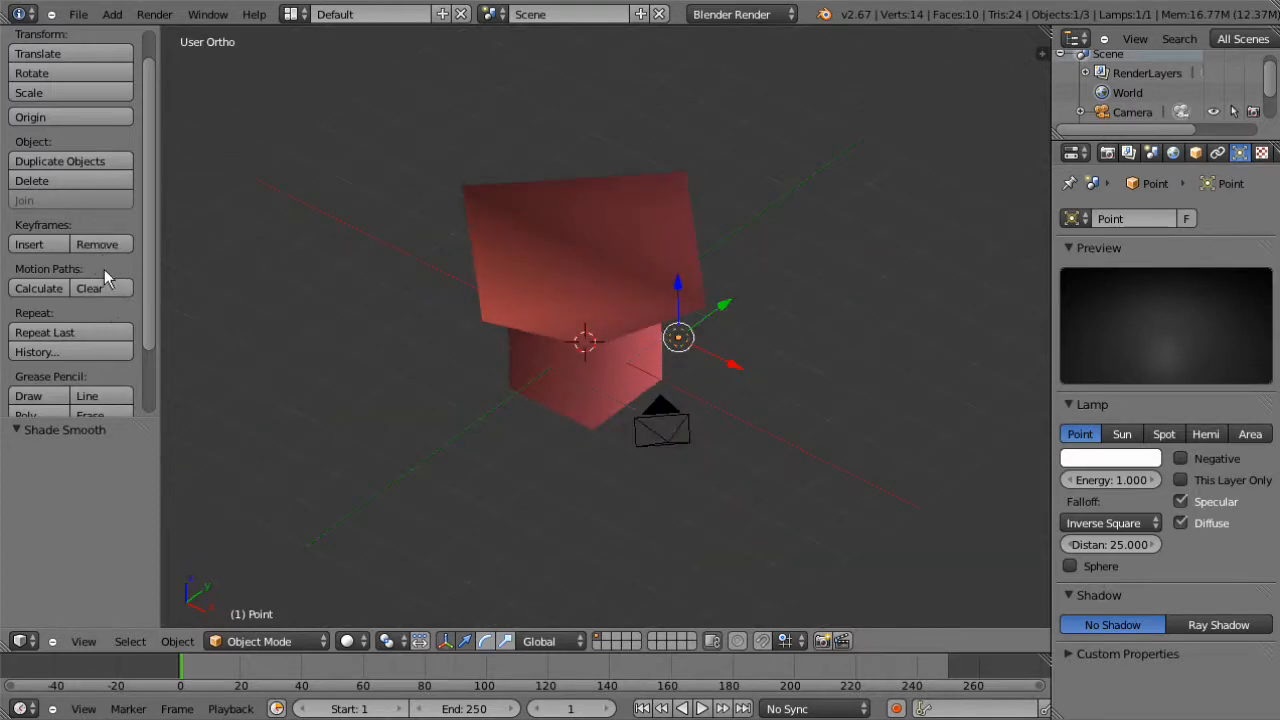
Step: Select the cube mesh and add a Subdivision Surface modifier to it
scroll(148, 200, up, 4)
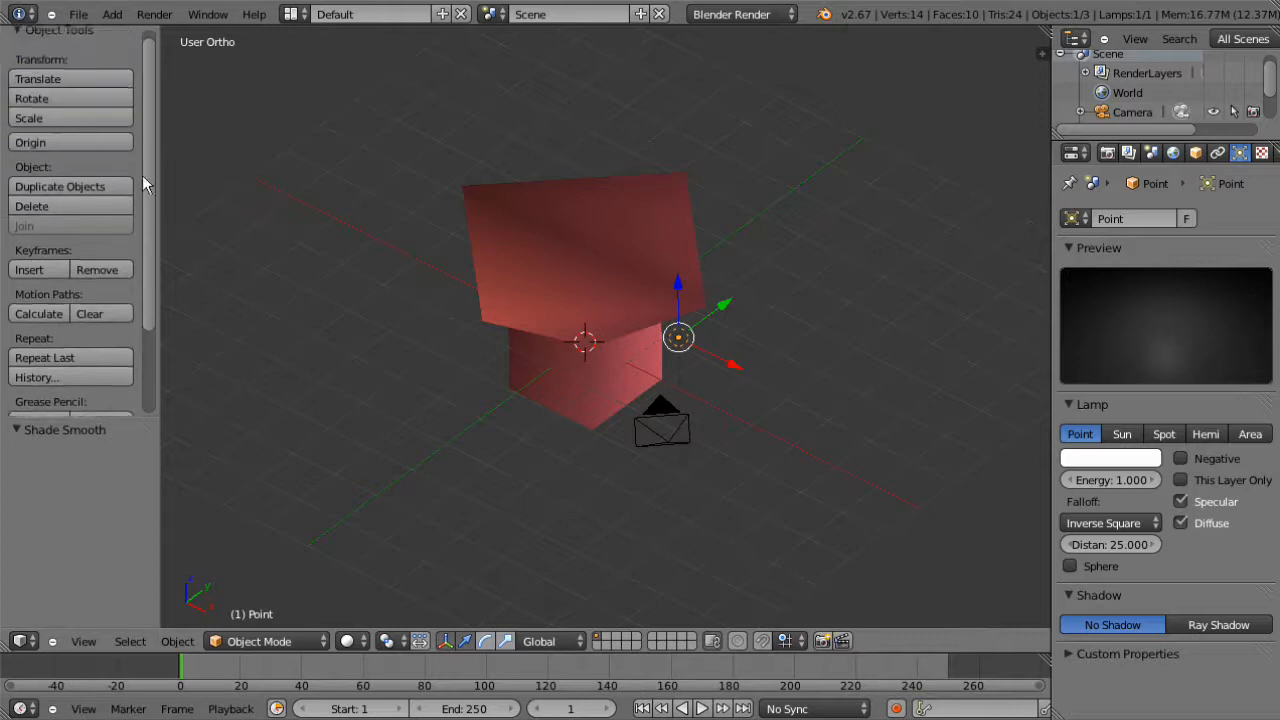
scroll(142, 160, down, 2)
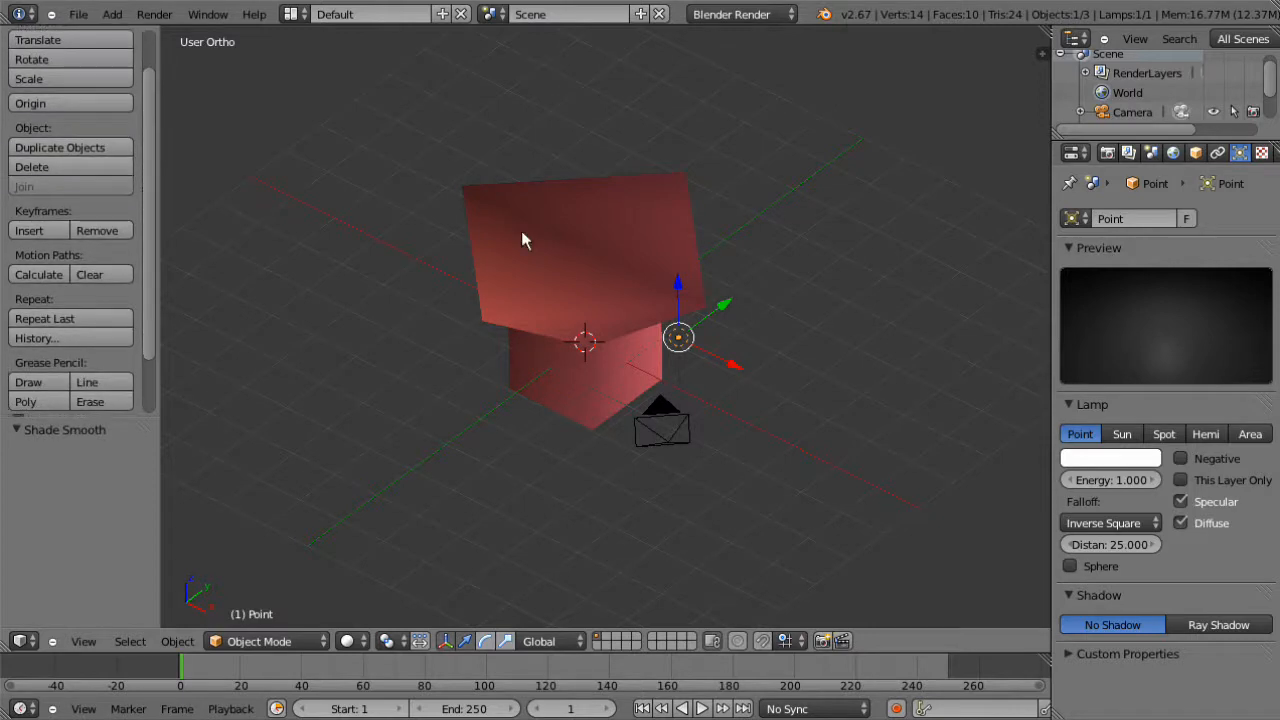
right_click(521, 231)
scroll(494, 280, up, 1)
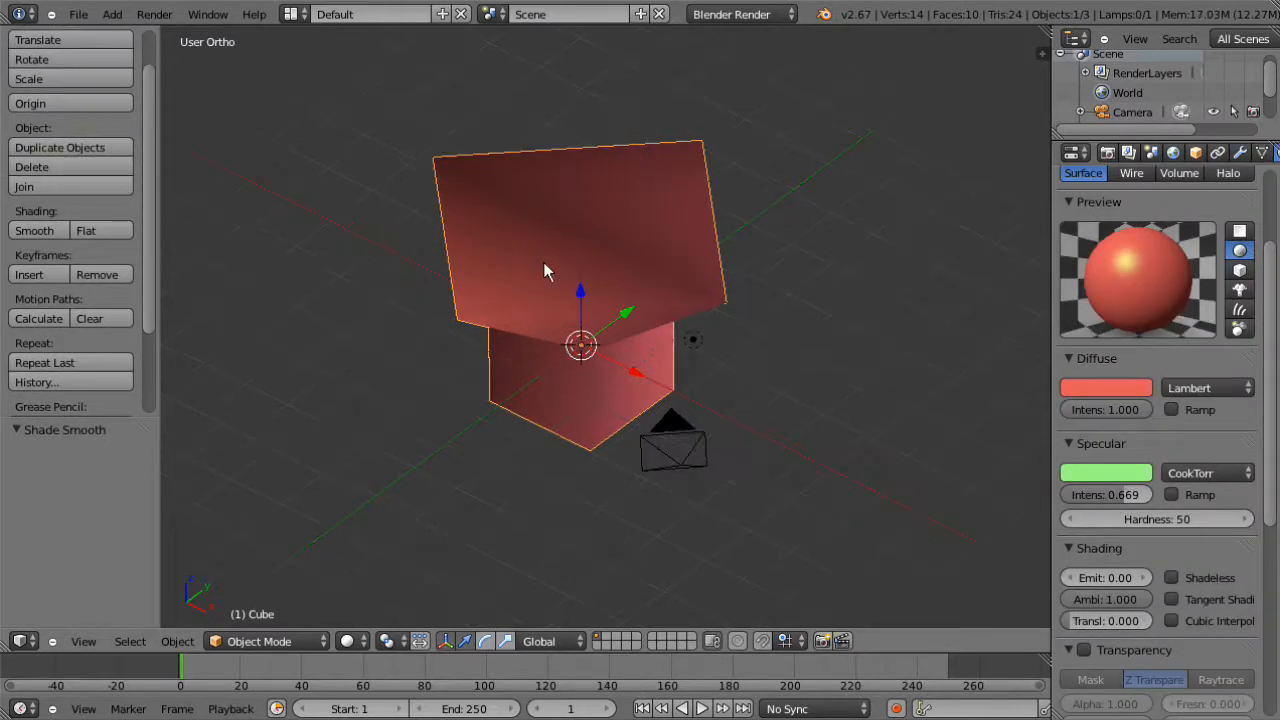
click(1240, 153)
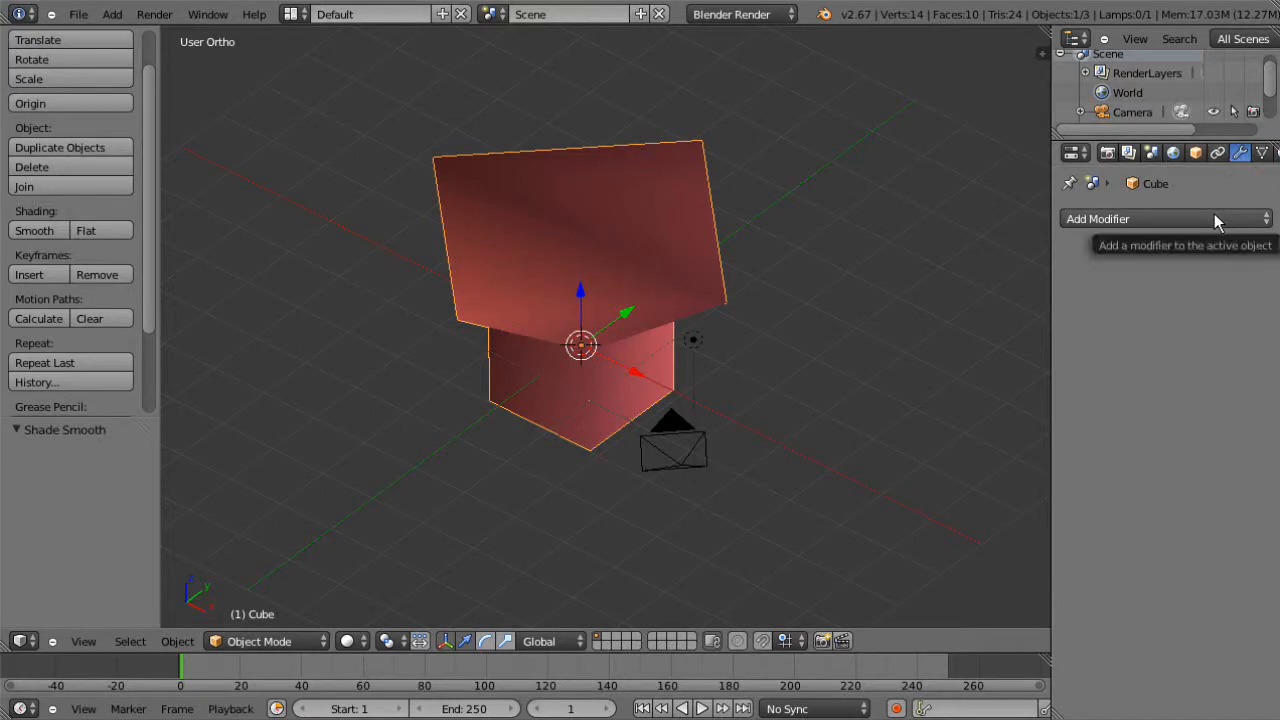
mouse_move(926, 194)
middle_down()
mouse_move(893, 214)
mouse_move(907, 190)
middle_up()
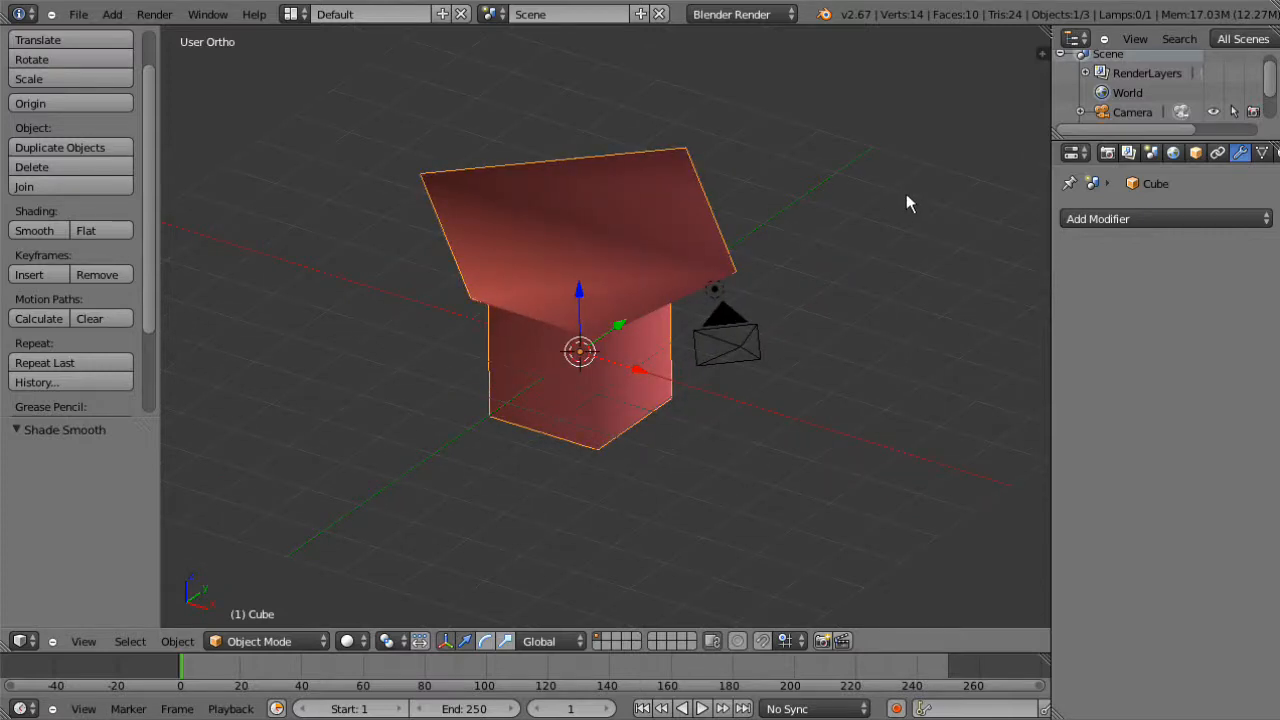
click(1126, 218)
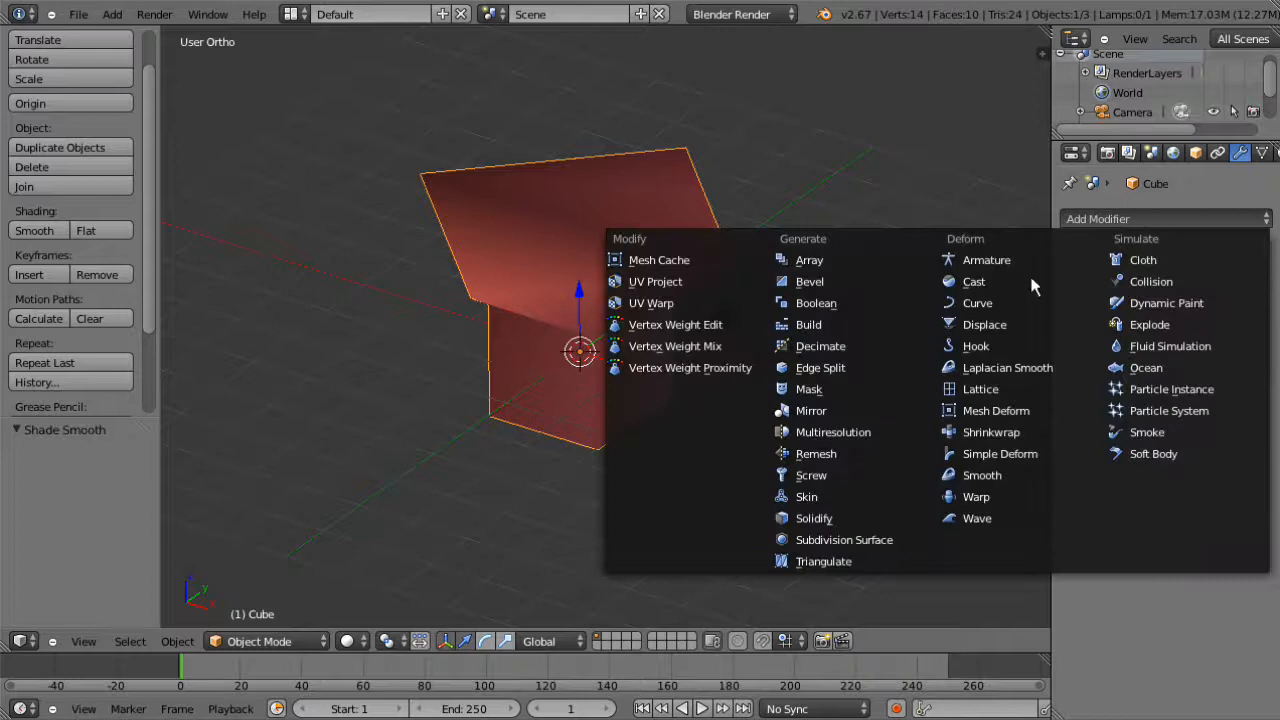
click(893, 540)
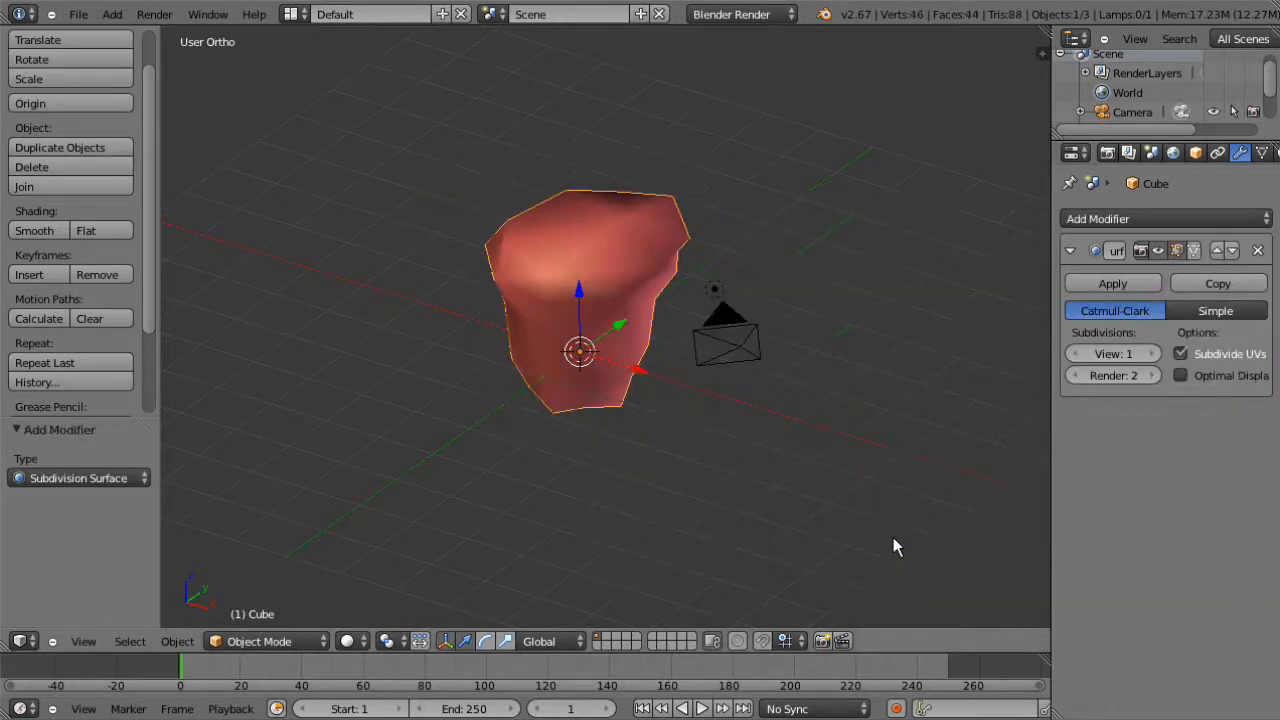
Step: Set the Subdivision Surface modifier's view subdivisions to 2
middle_drag(898, 401, 797, 467)
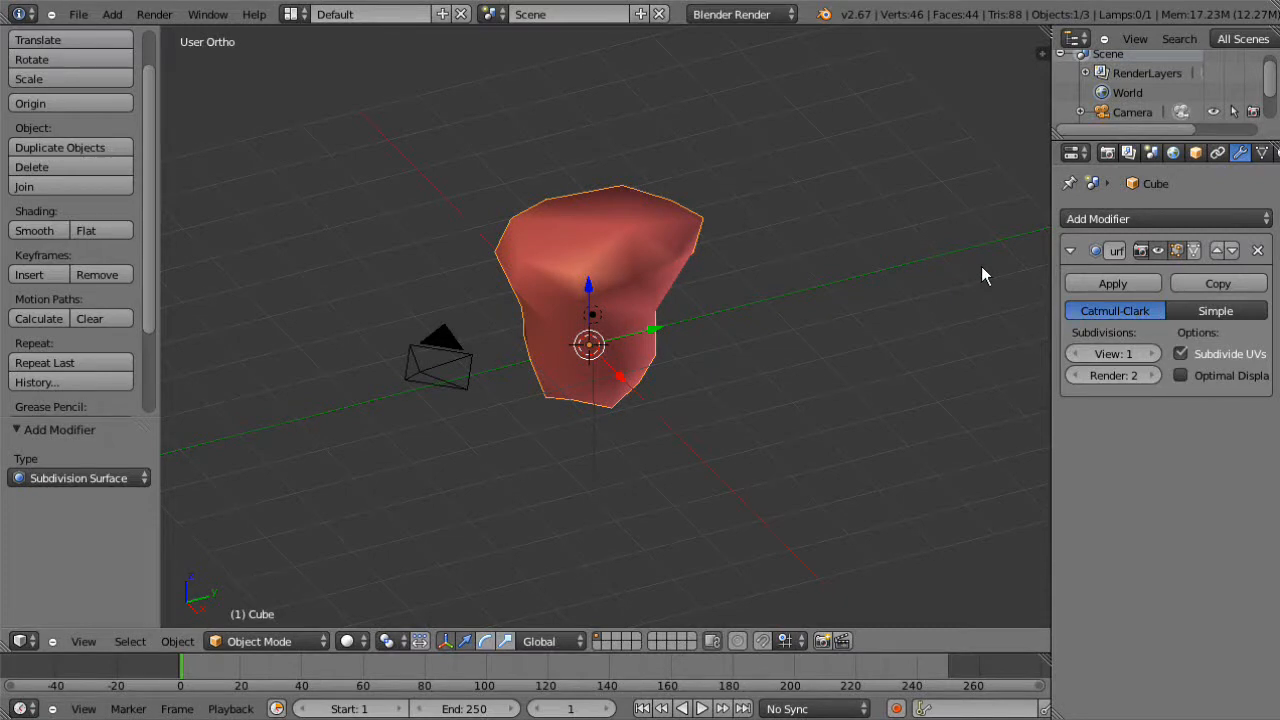
middle_drag(799, 285, 585, 266)
scroll(808, 277, up, 2)
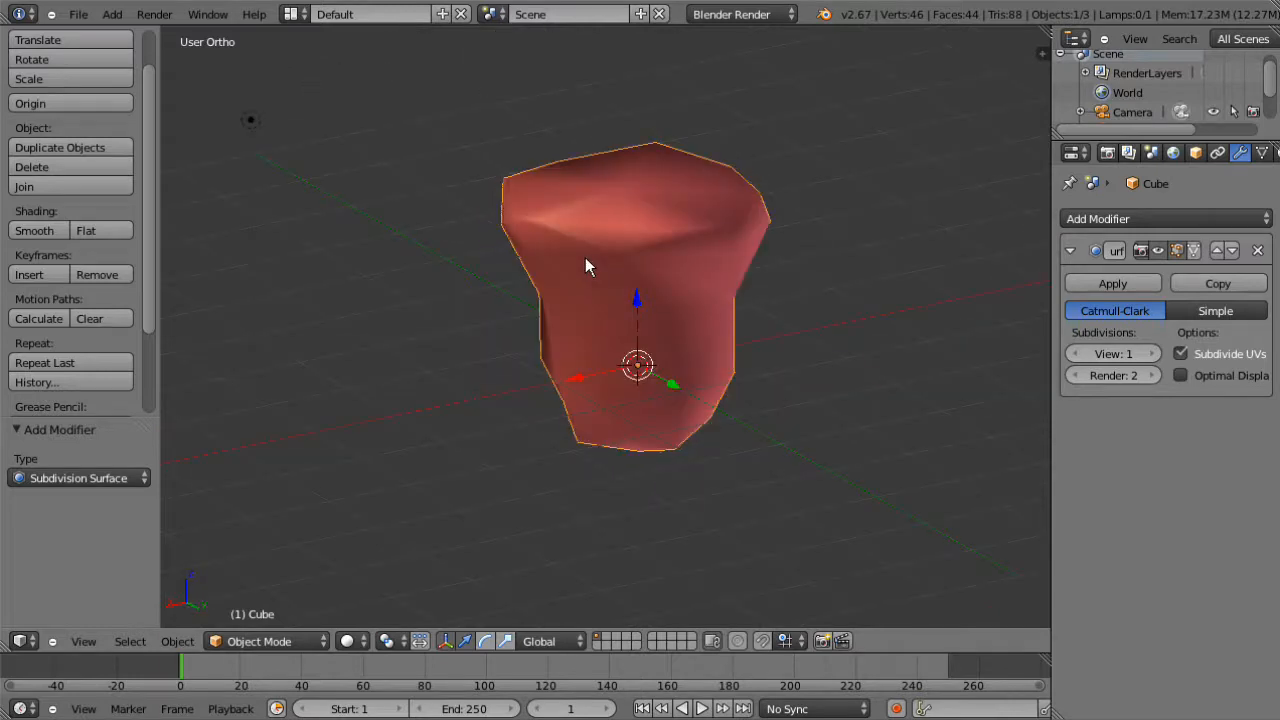
click(1156, 353)
middle_drag(884, 285, 616, 284)
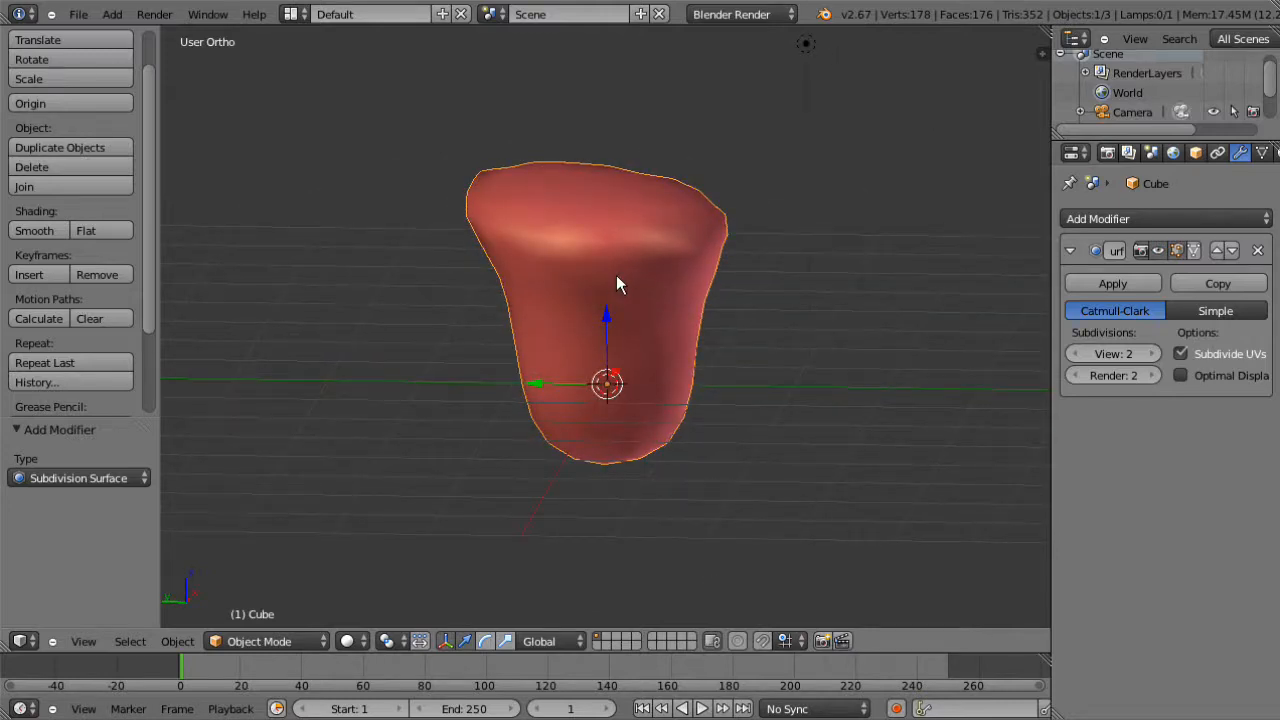
middle_drag(758, 283, 723, 263)
scroll(723, 262, down, 3)
middle_drag(723, 262, 741, 306)
scroll(741, 306, down, 3)
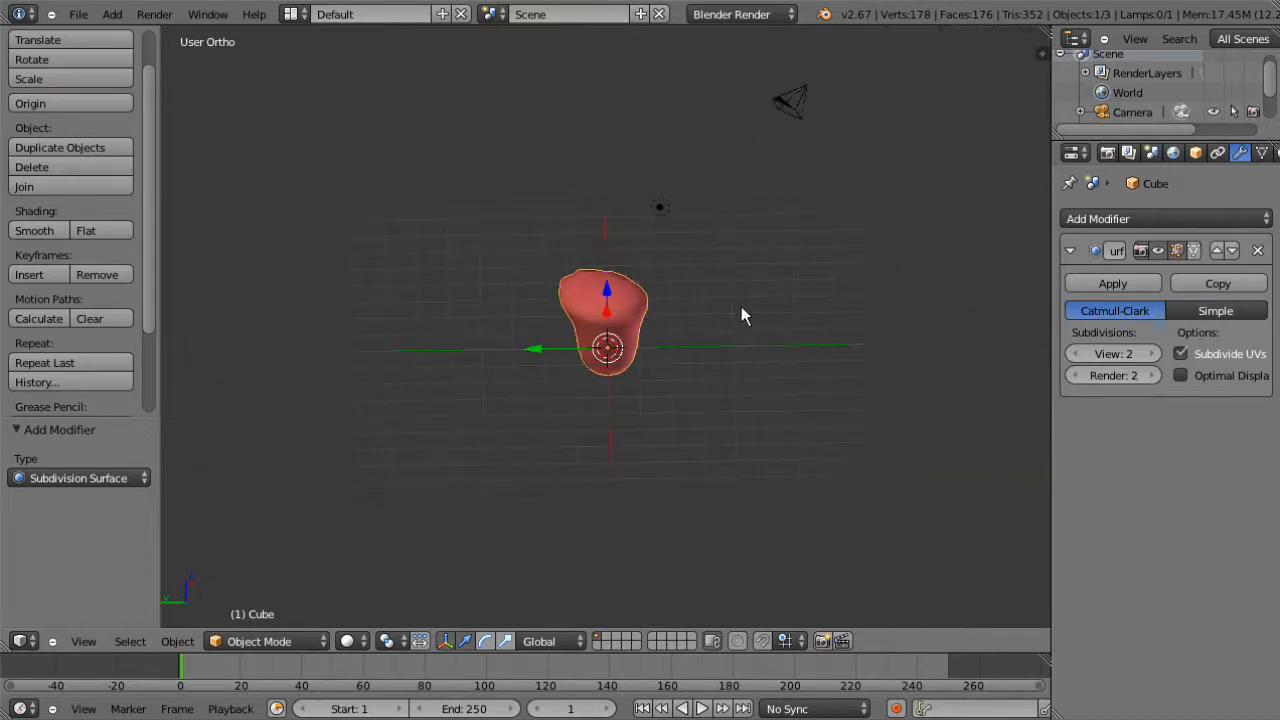
scroll(741, 306, up, 5)
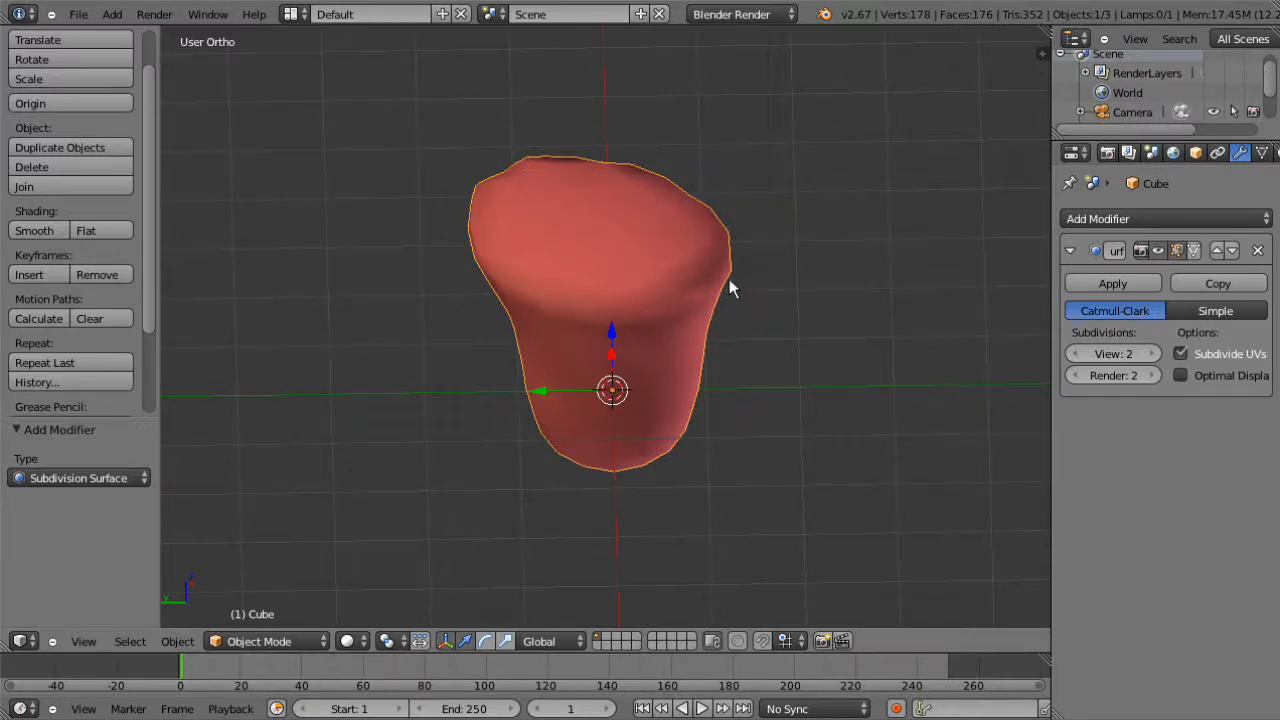
Step: Try flat shading on the subdivided mesh for comparison and switch it back to smooth shading
click(91, 230)
mouse_move(528, 258)
middle_down()
mouse_move(505, 182)
mouse_move(395, 178)
mouse_move(249, 209)
mouse_move(237, 229)
mouse_move(237, 246)
mouse_move(418, 393)
mouse_move(875, 255)
mouse_move(957, 191)
mouse_move(866, 213)
middle_up()
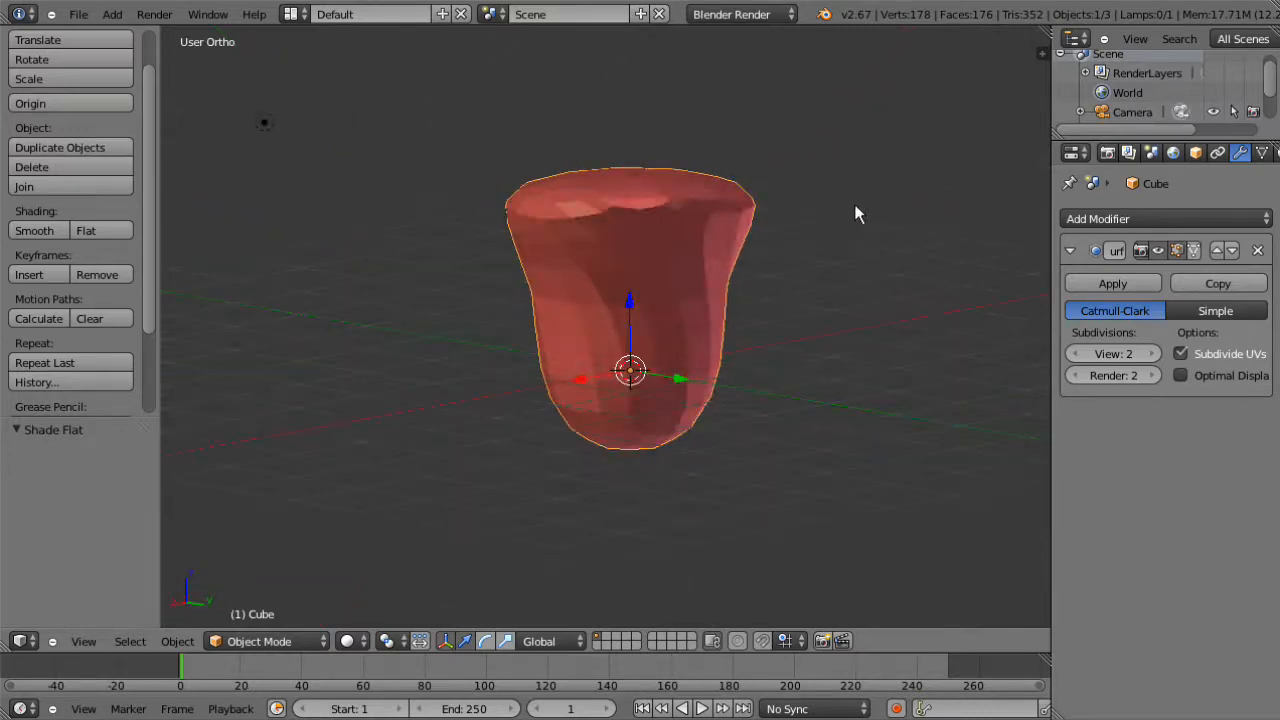
click(60, 229)
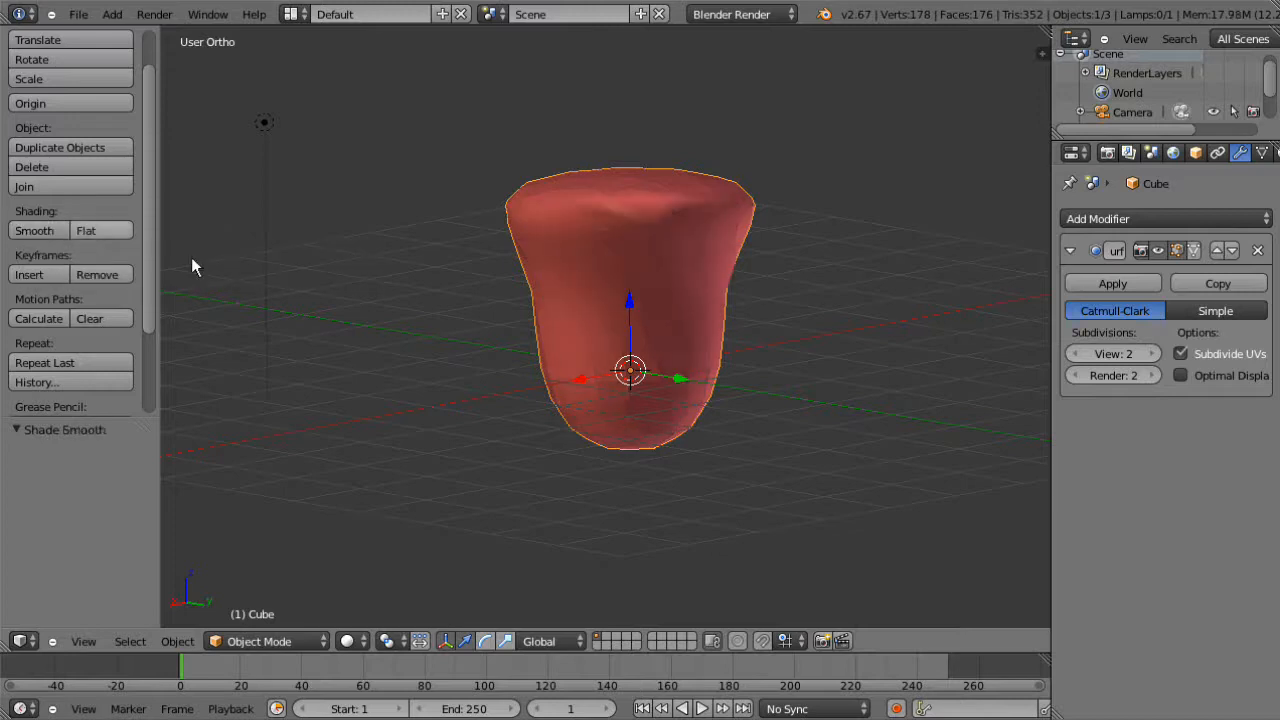
Step: Apply the Subdivision Surface modifier to the mesh and check its denser geometry in Edit Mode before returning to Object Mode
click(1110, 284)
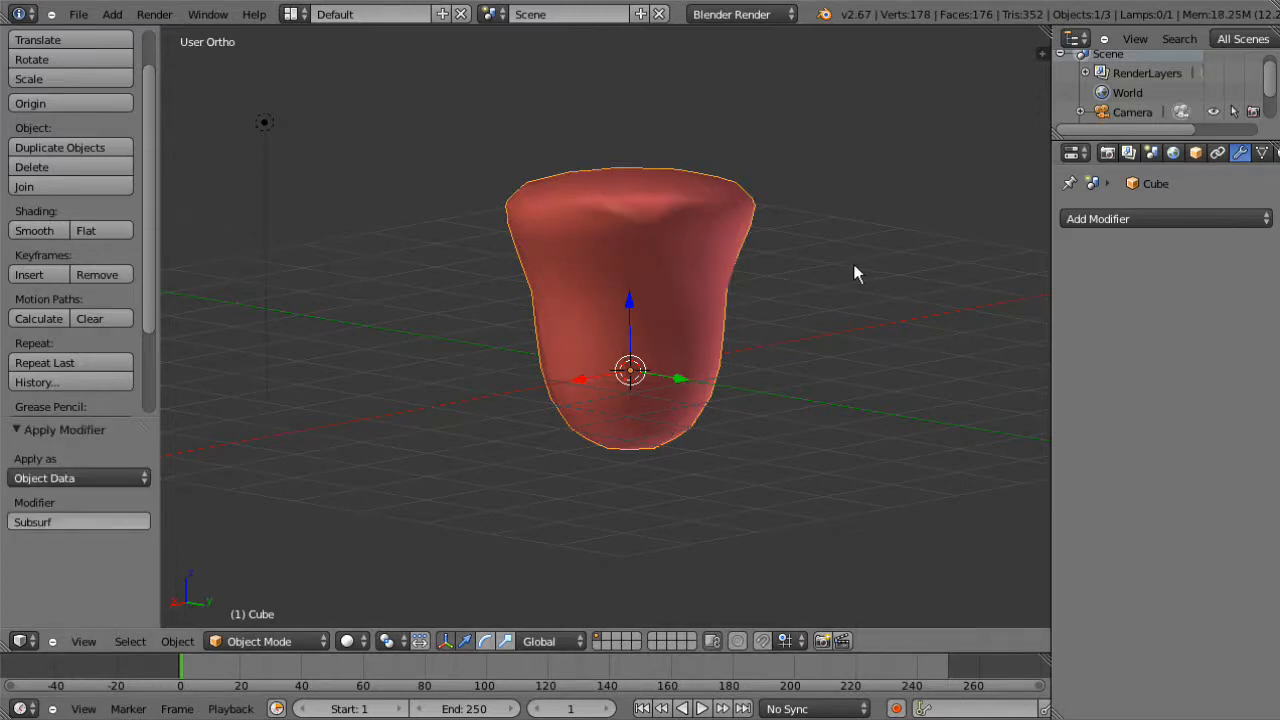
middle_drag(854, 268, 359, 197)
key(Tab)
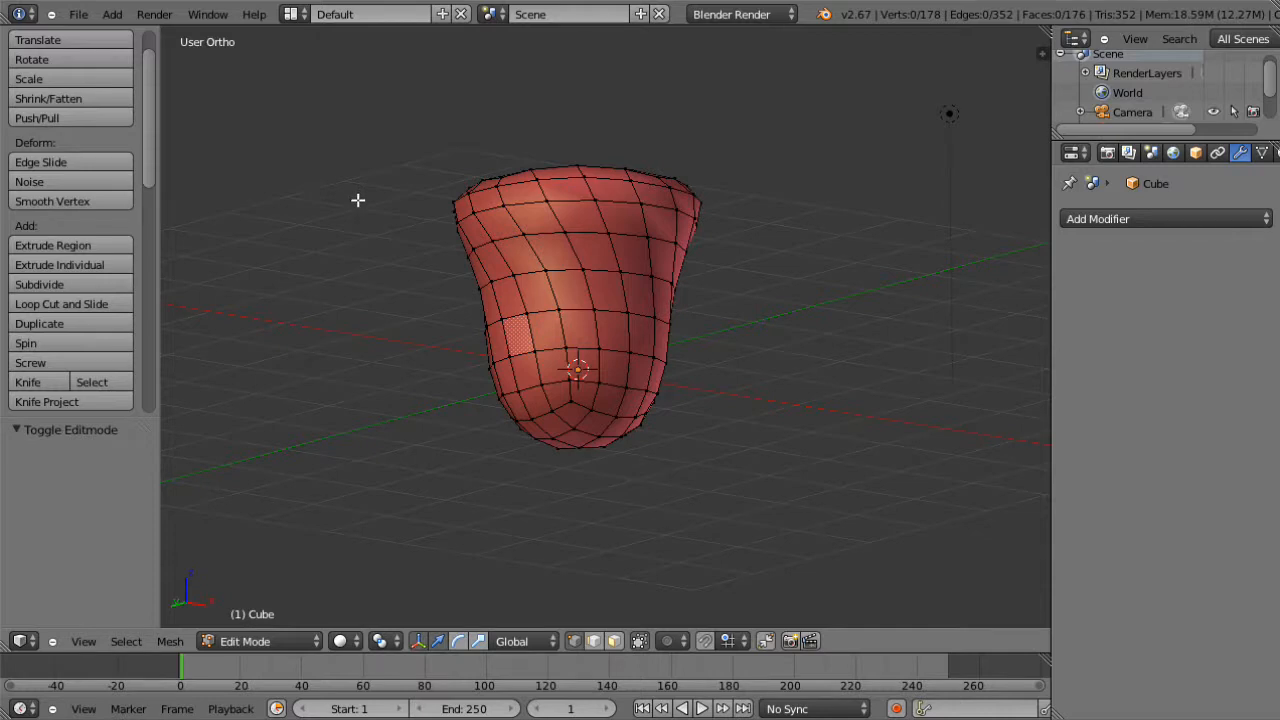
middle_drag(359, 197, 411, 250)
key(Tab)
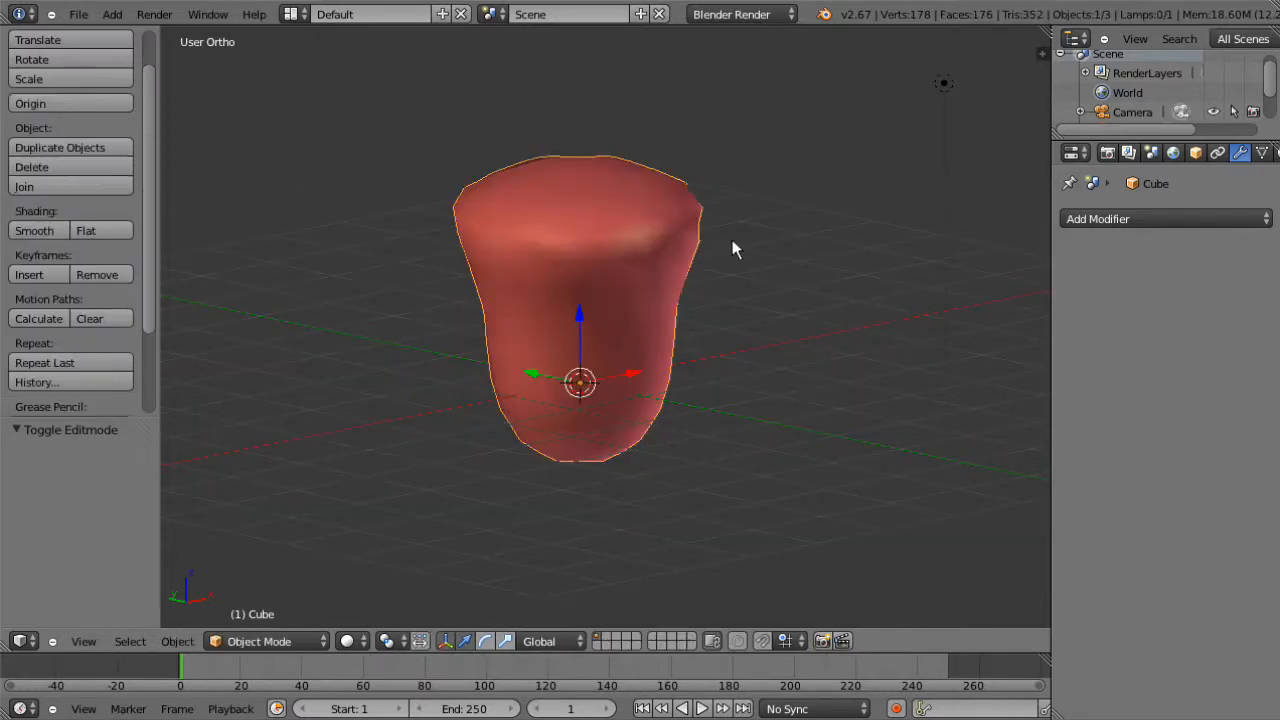
Step: Examine the smoothed red mesh from several angles, near and far, including the highlights around its upper rim
middle_drag(717, 237, 662, 209)
scroll(661, 201, down, 3)
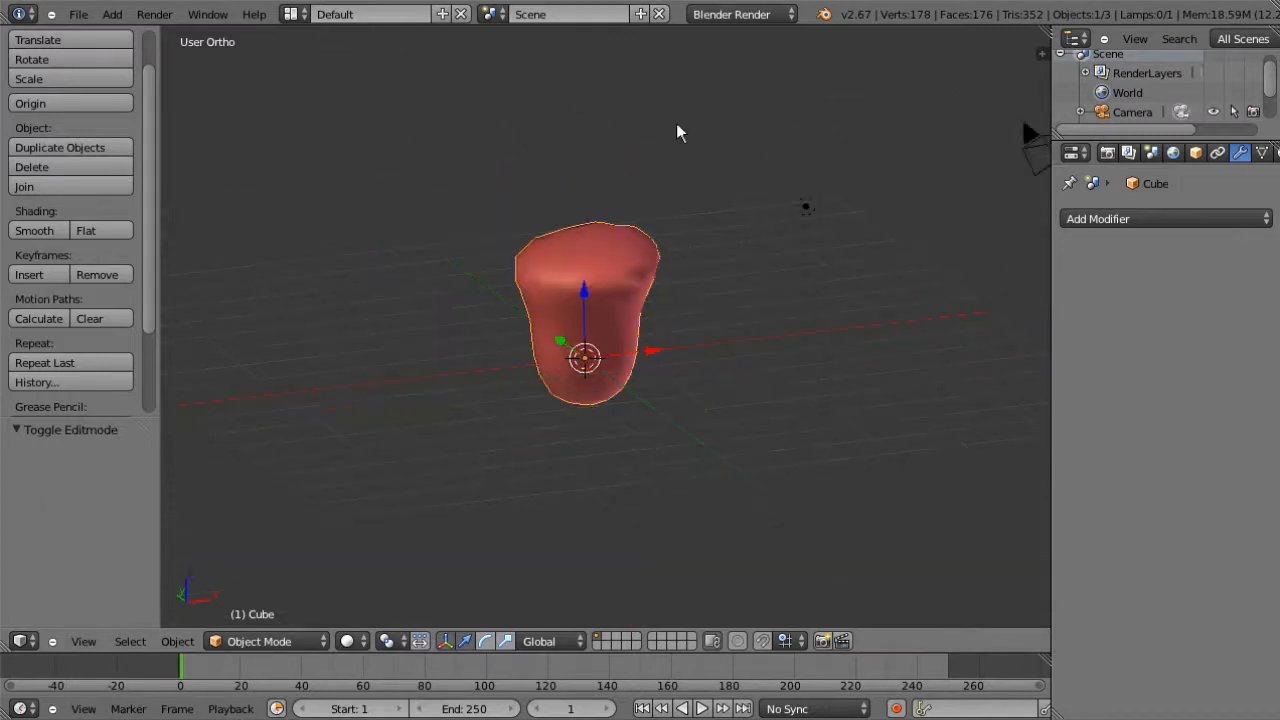
scroll(789, 275, up, 2)
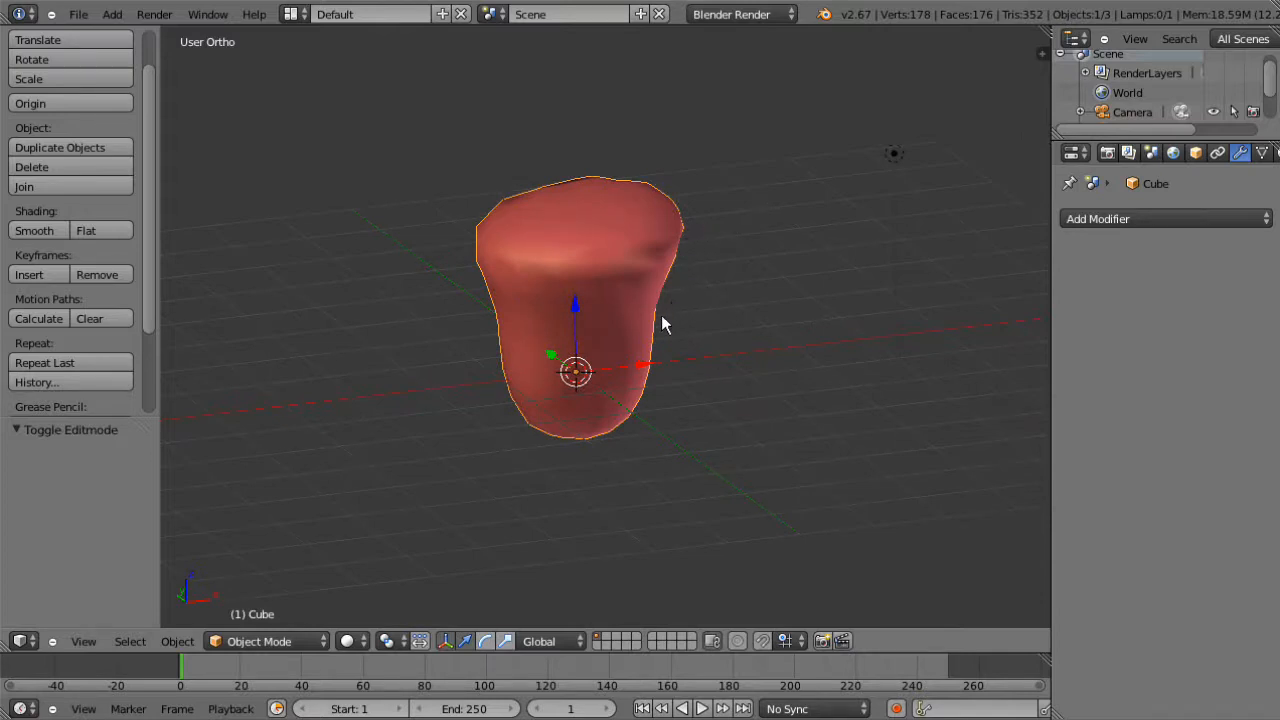
scroll(662, 322, down, 3)
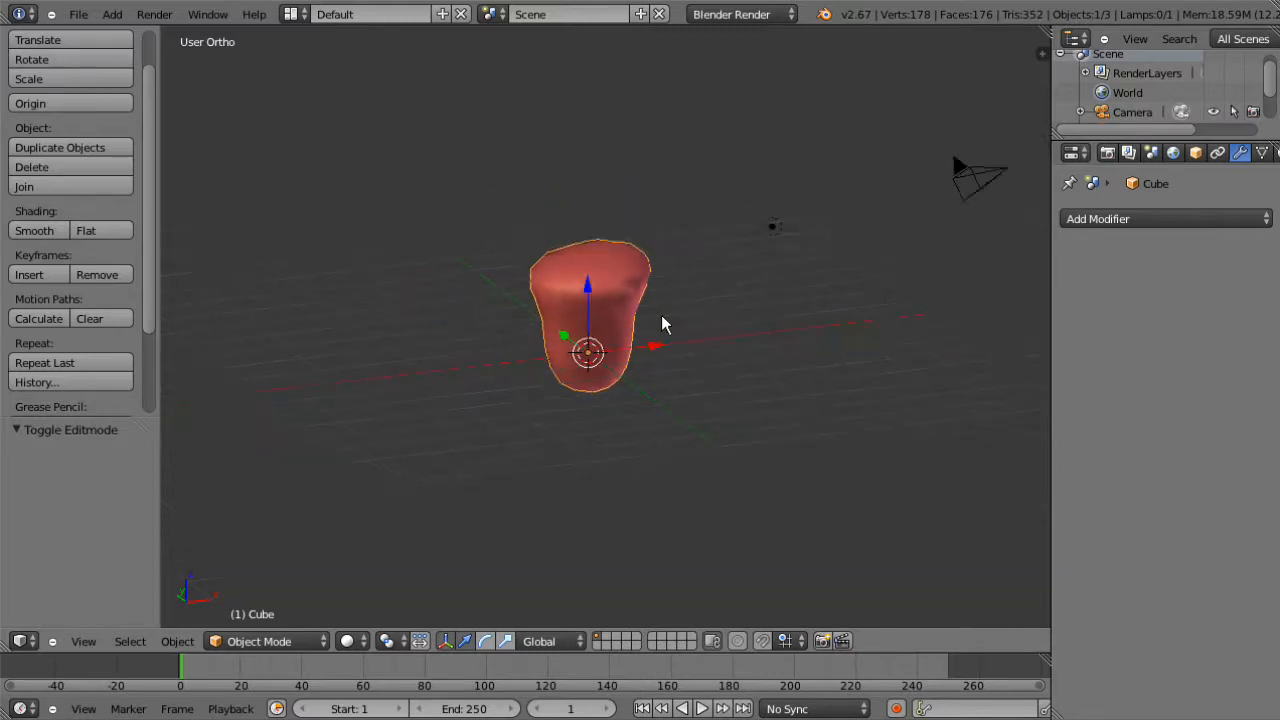
middle_drag(663, 323, 559, 370)
scroll(700, 345, up, 4)
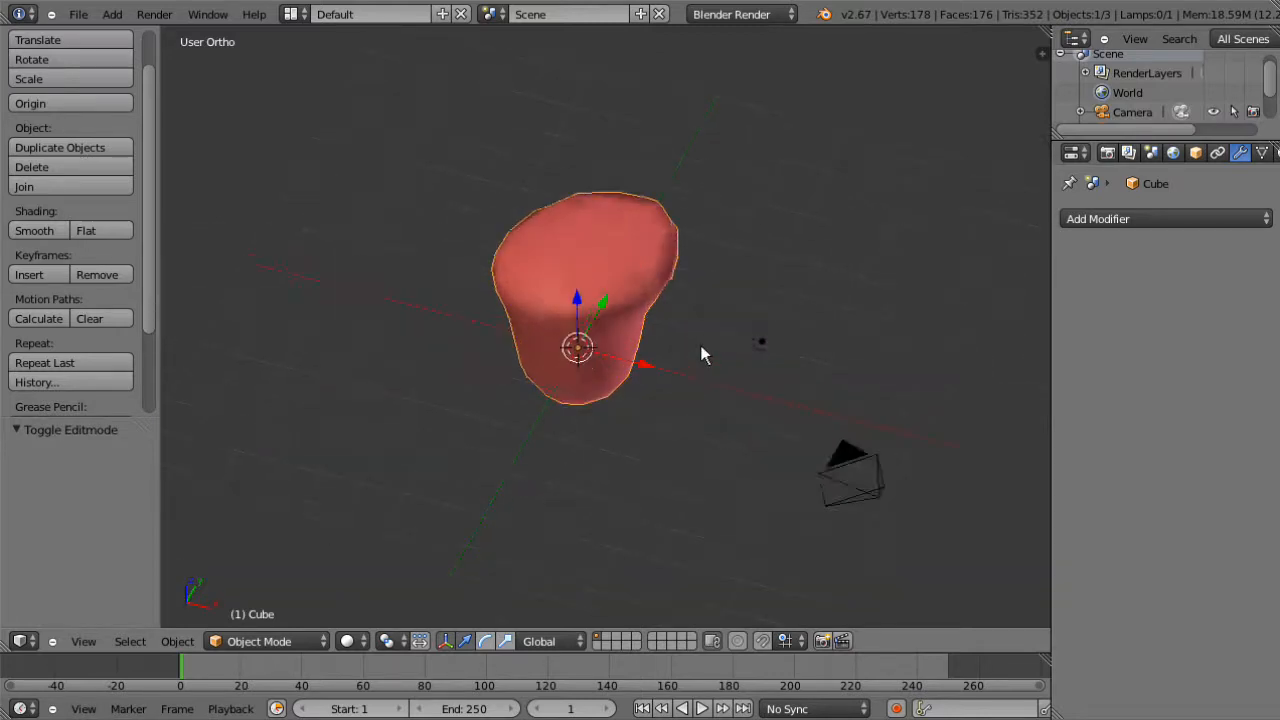
middle_drag(700, 345, 820, 288)
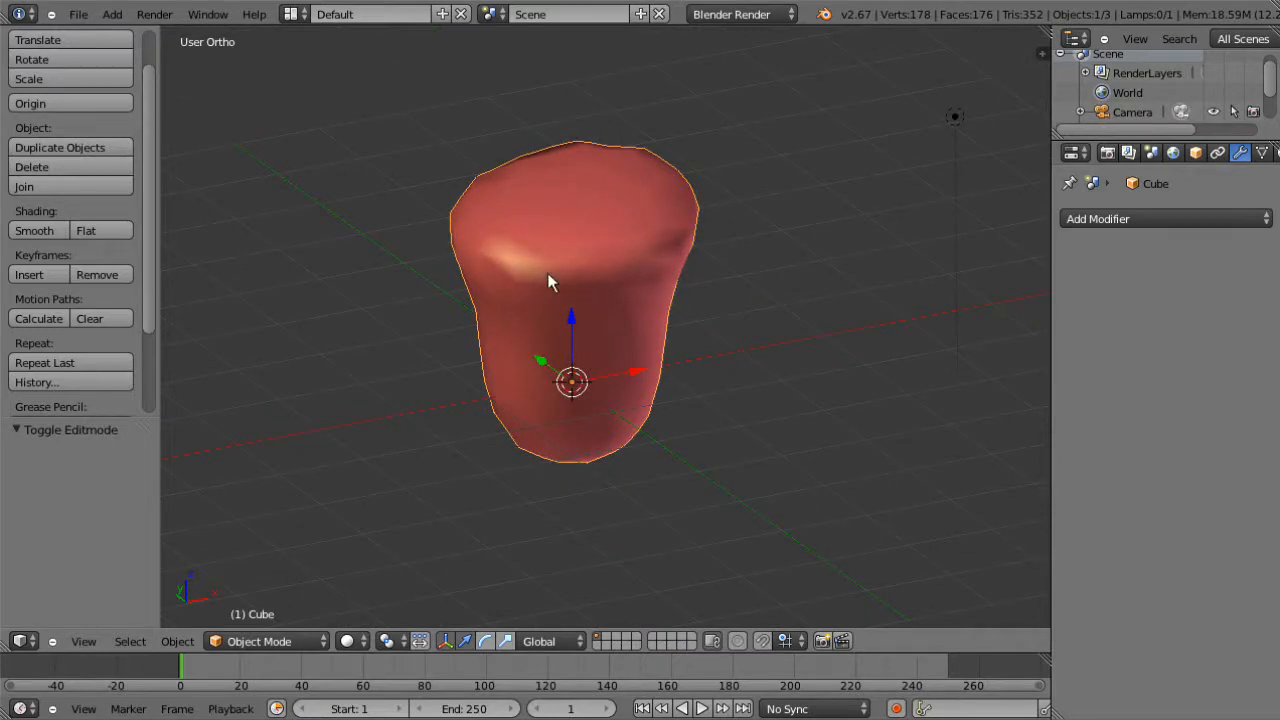
middle_drag(529, 267, 522, 380)
scroll(786, 388, up, 2)
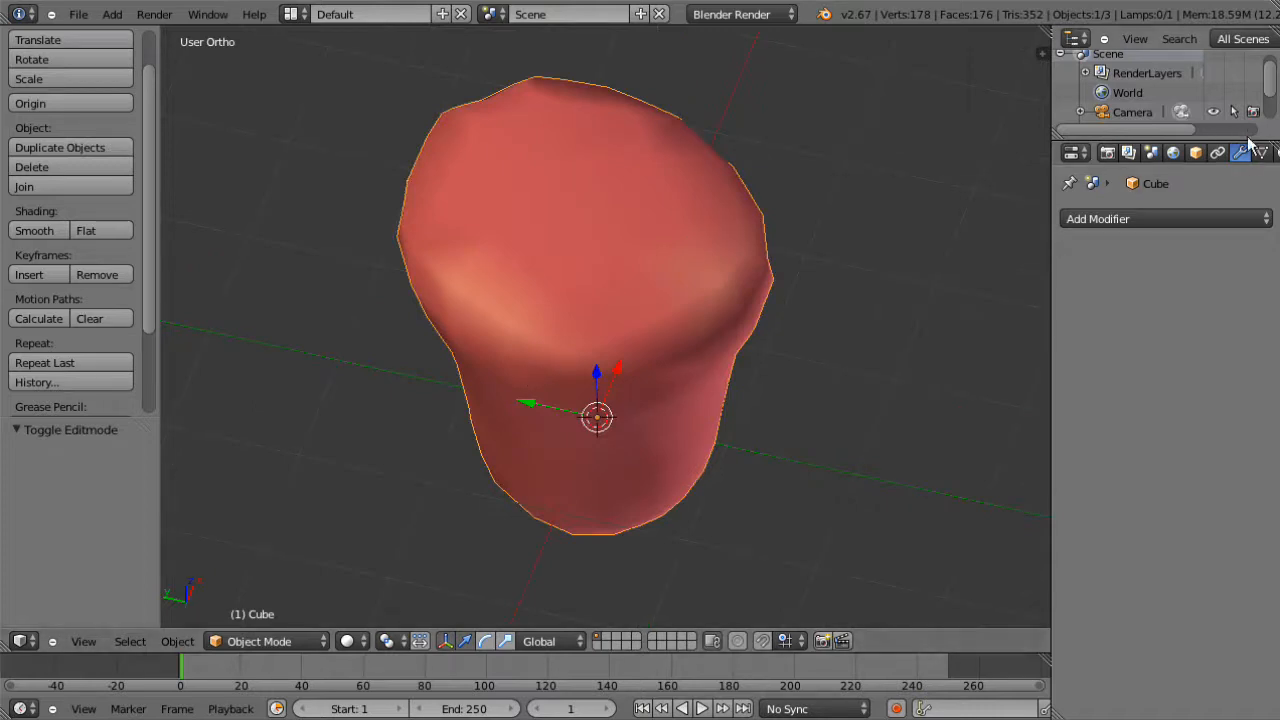
Step: Preview the mesh's material on the monkey shape and change its specular color to blue-violet
scroll(1195, 158, down, 2)
click(1198, 153)
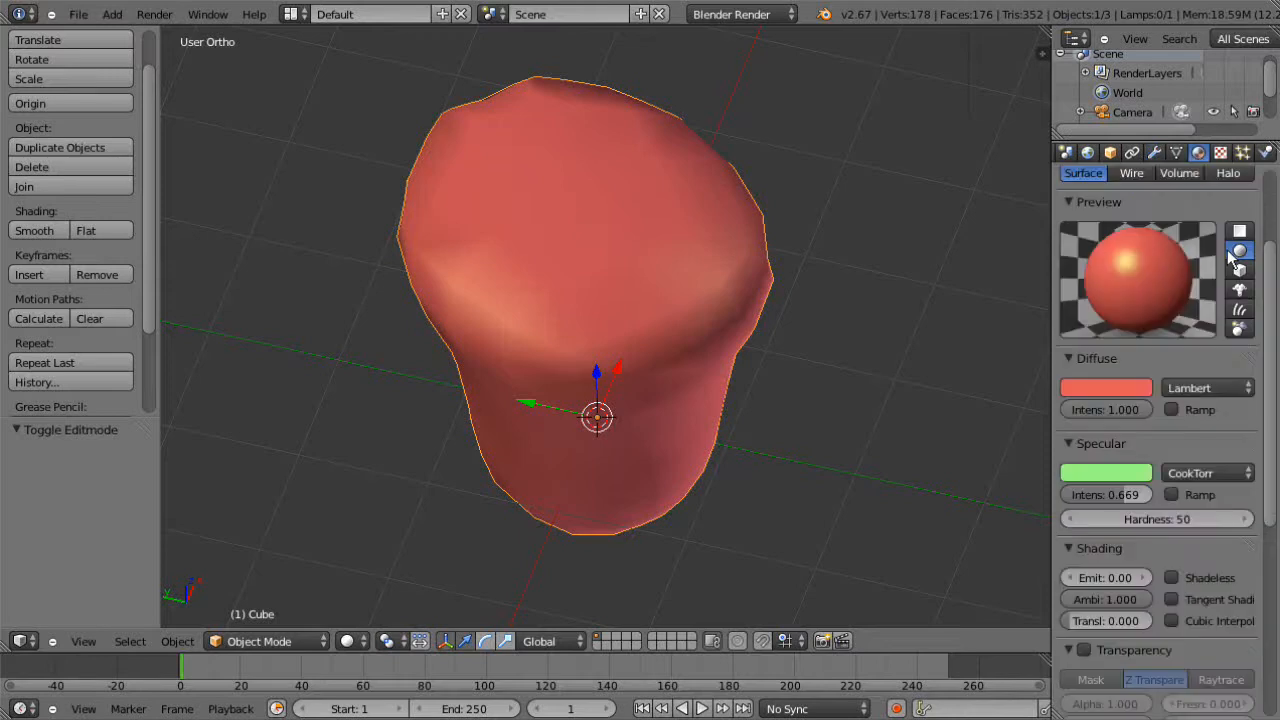
click(1240, 291)
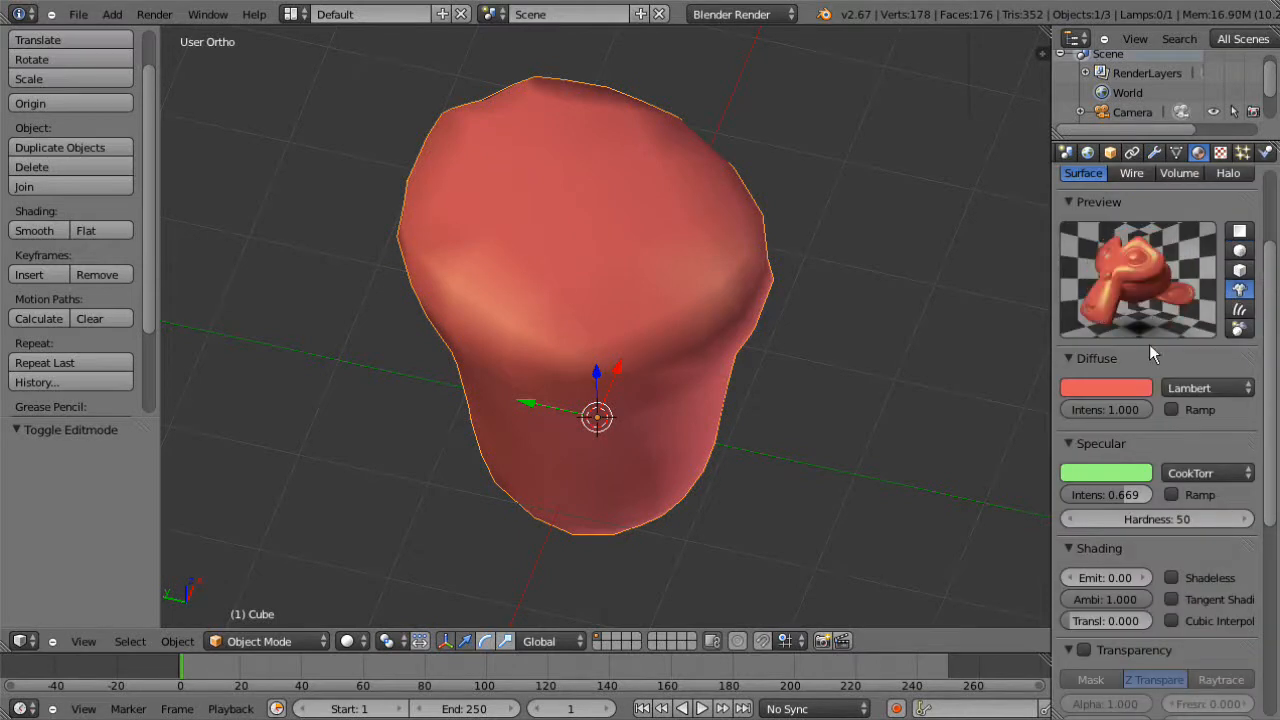
click(1117, 470)
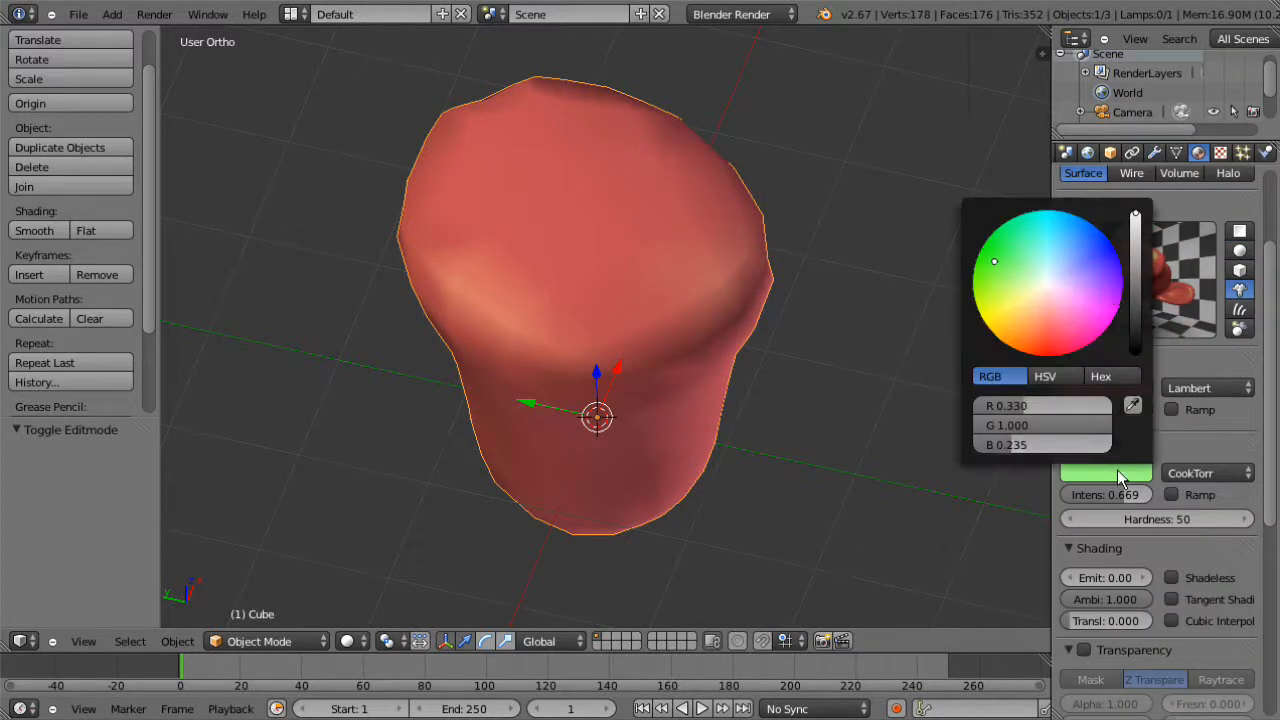
click(1108, 246)
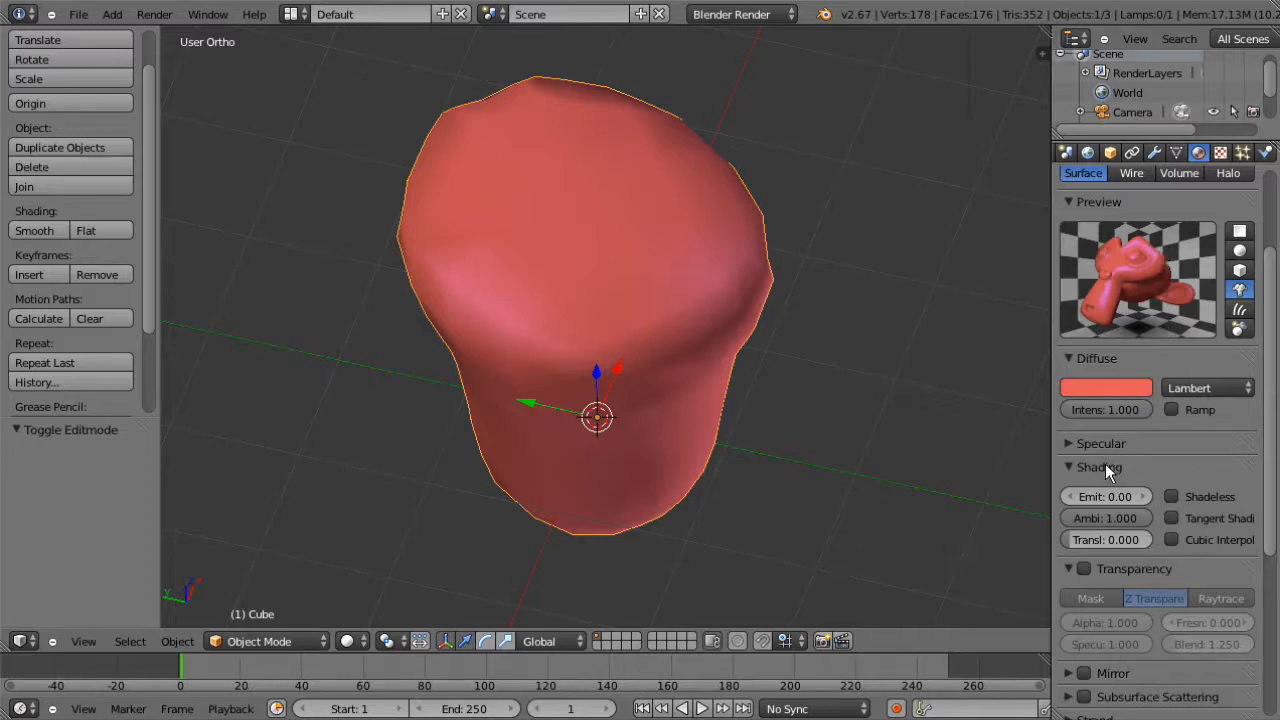
Step: Delete the red cube mesh from the scene
scroll(798, 333, down, 2)
key(x)
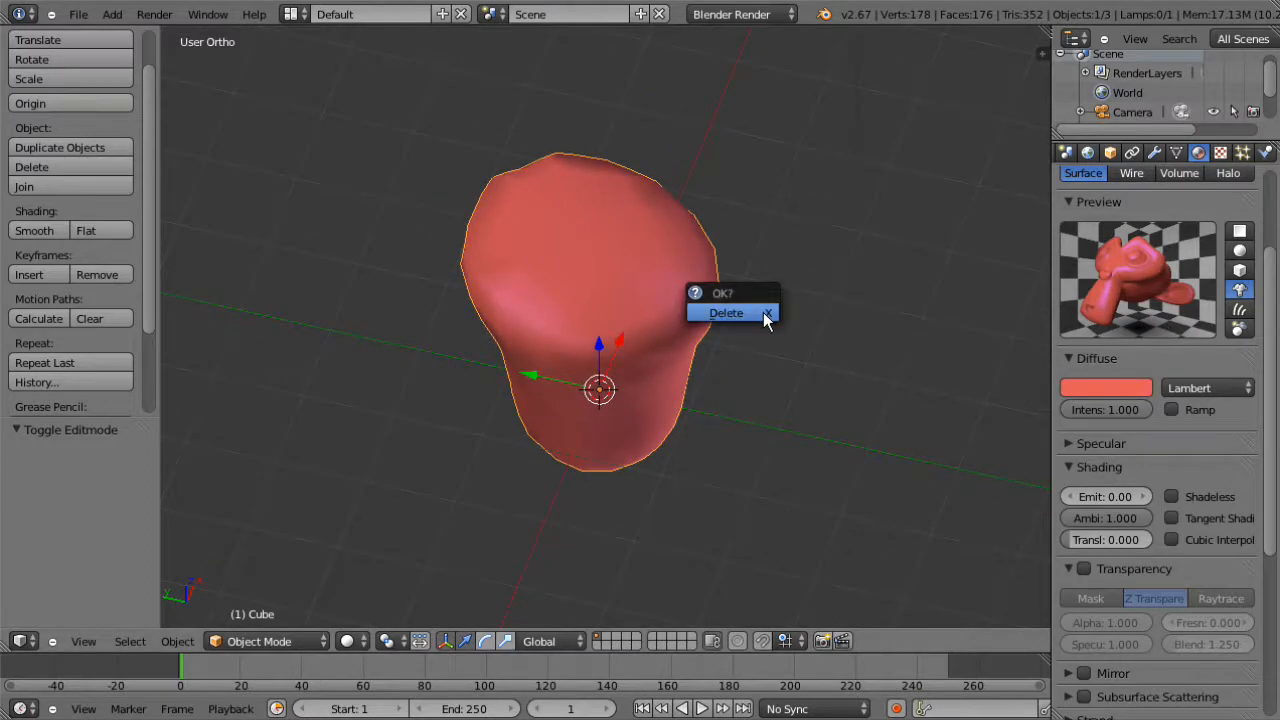
click(765, 315)
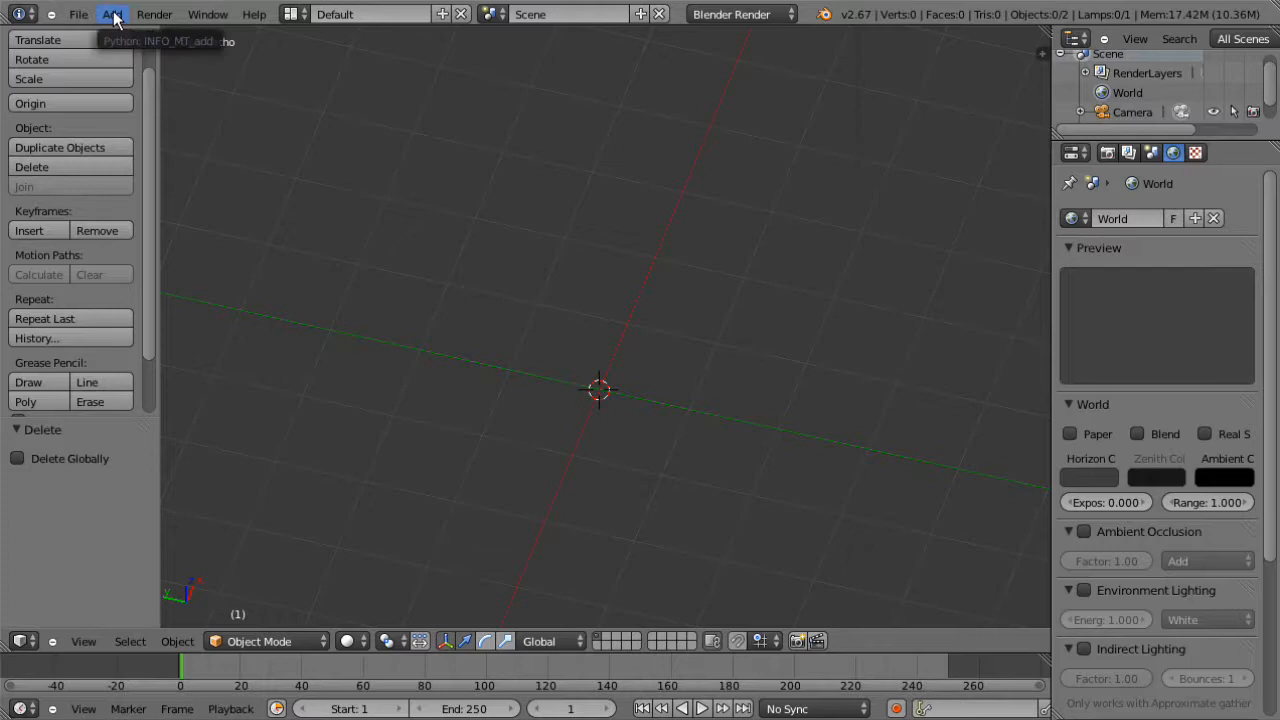
Step: Try out a Monkey mesh at the world origin, view it from the front and delete it
middle_drag(521, 258, 637, 259)
scroll(726, 228, down, 3)
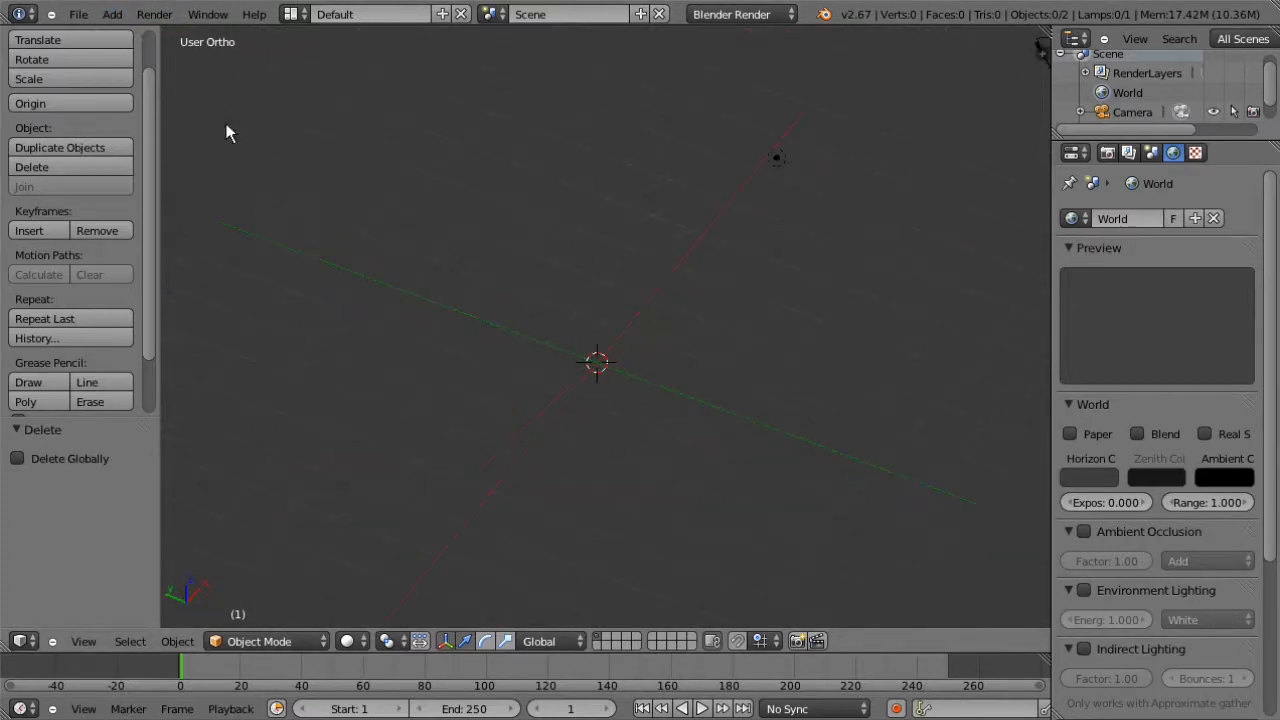
click(110, 16)
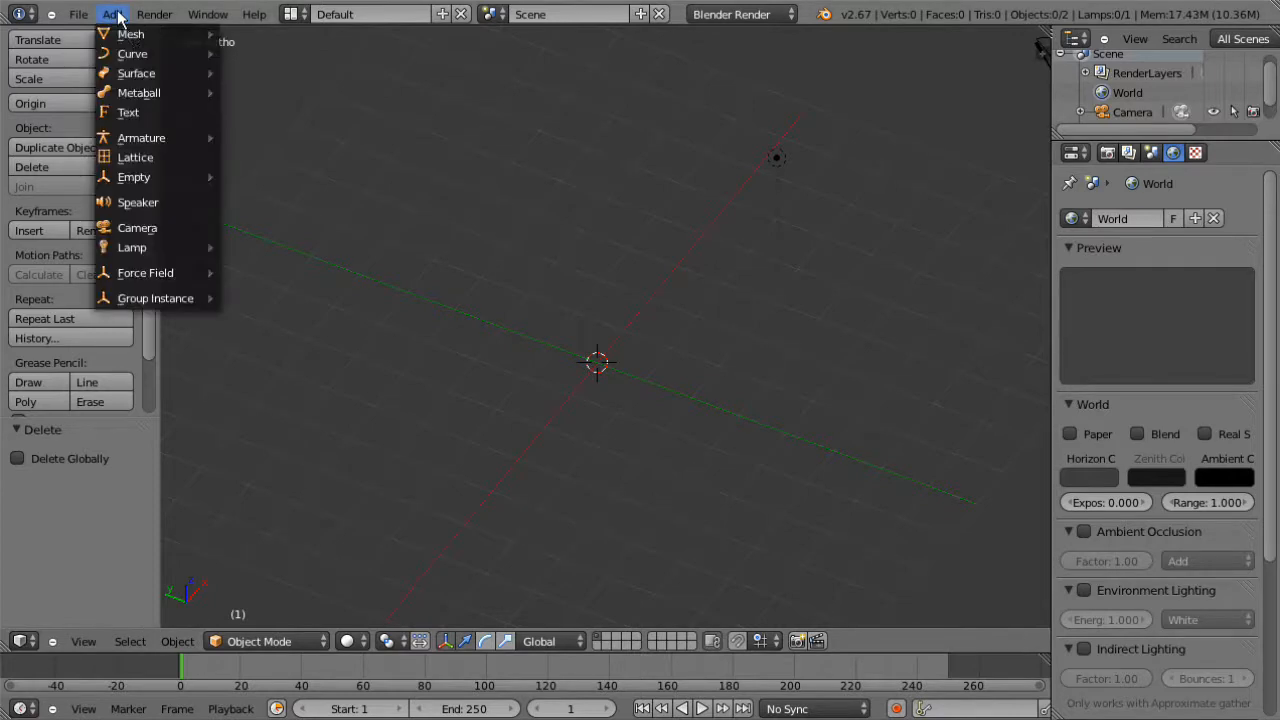
mouse_move(130, 52)
mouse_move(195, 36)
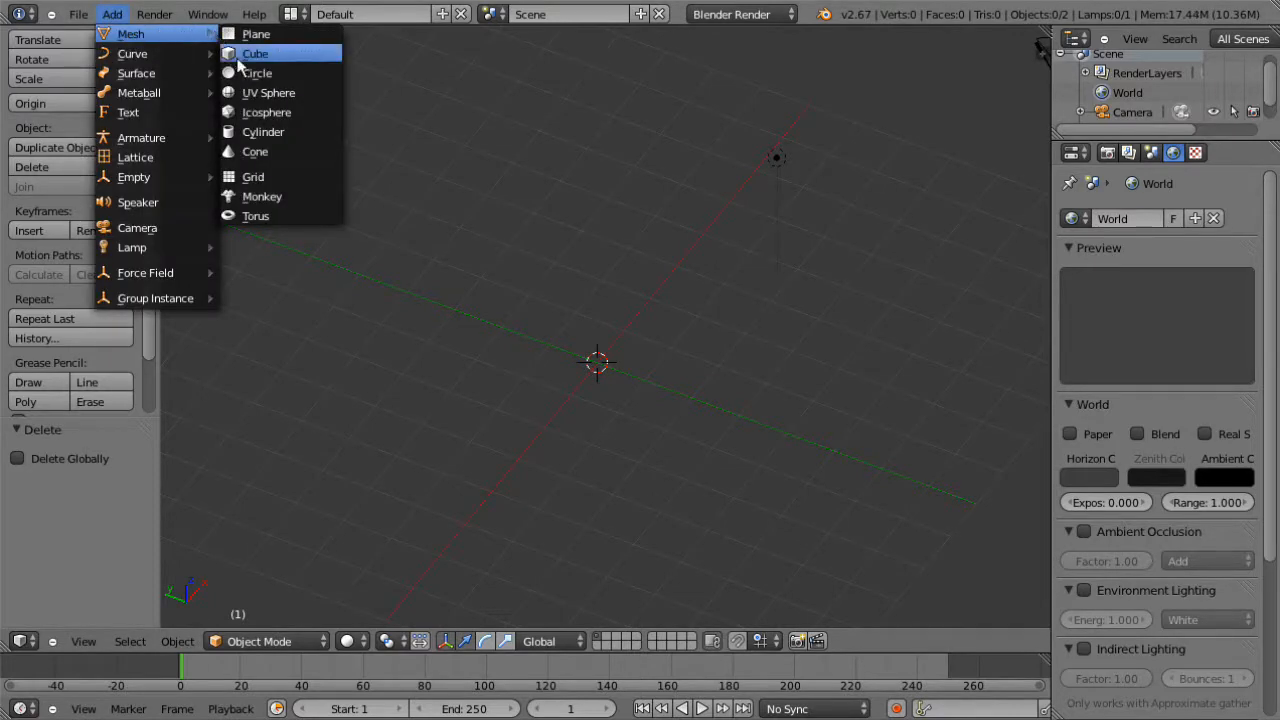
click(304, 204)
middle_drag(545, 264, 404, 223)
scroll(430, 240, up, 4)
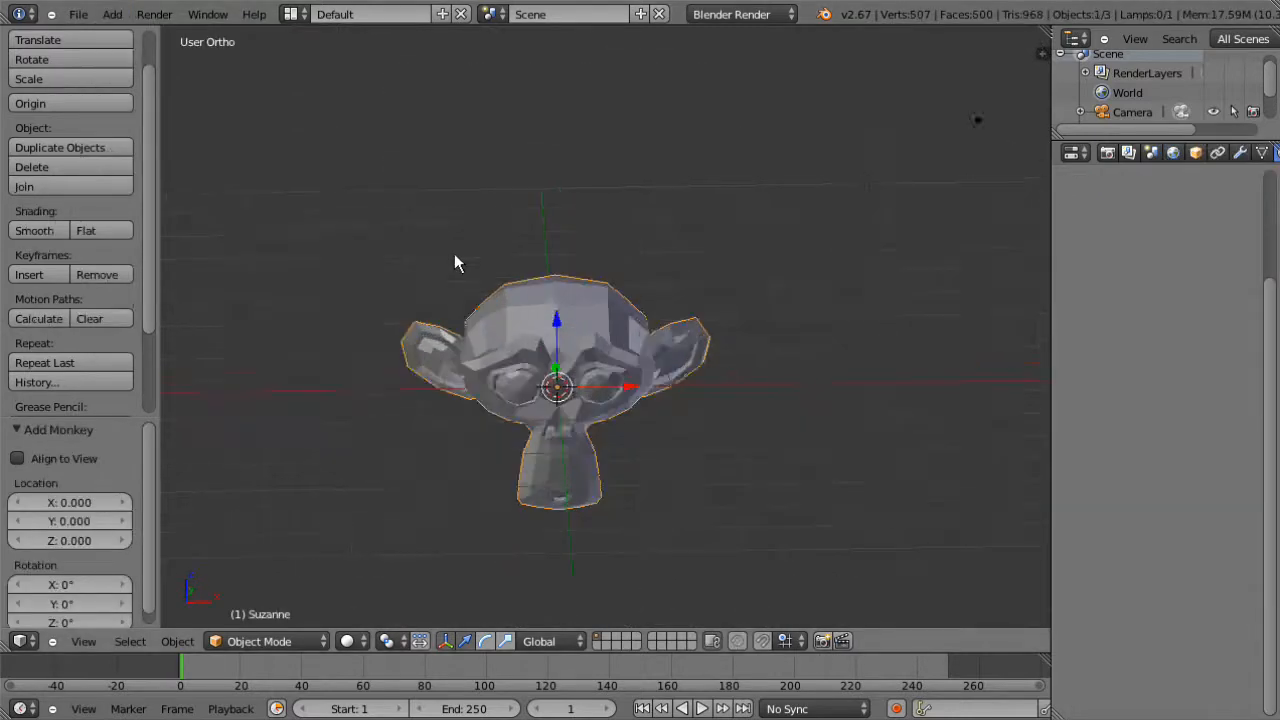
middle_drag(454, 263, 598, 316)
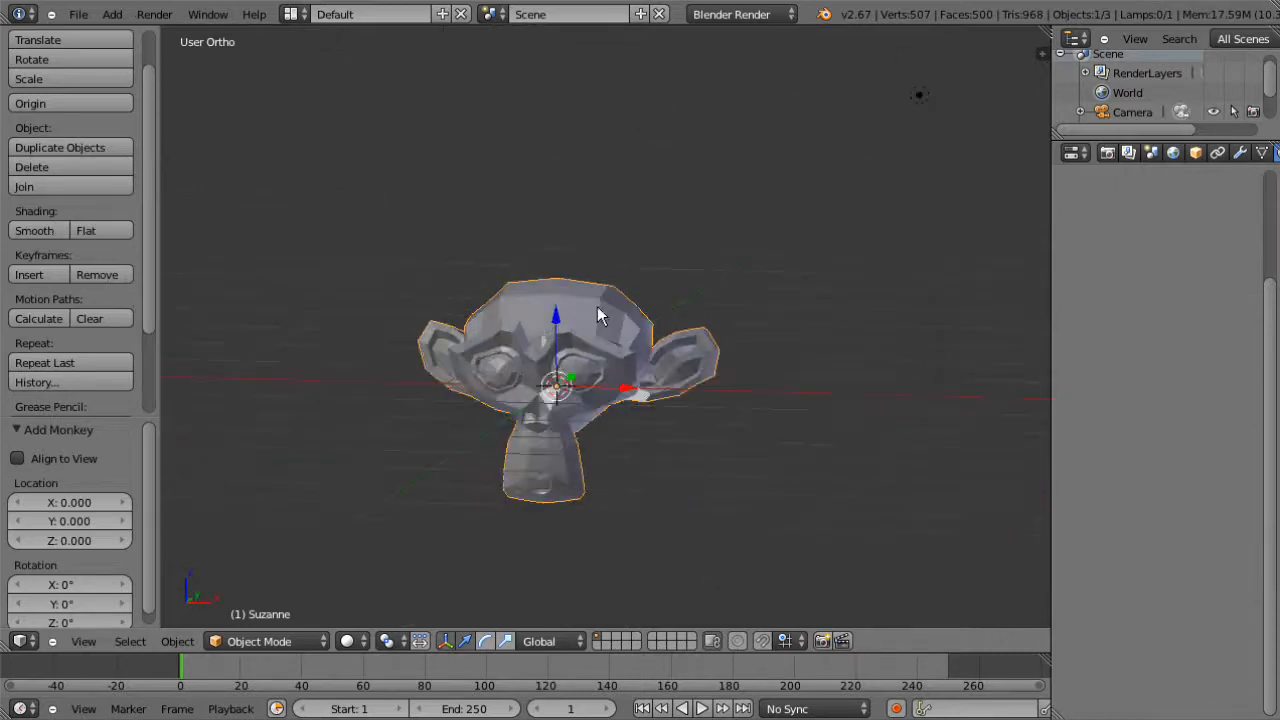
key(x)
click(468, 306)
Step: Add a Torus mesh at the world origin
click(113, 15)
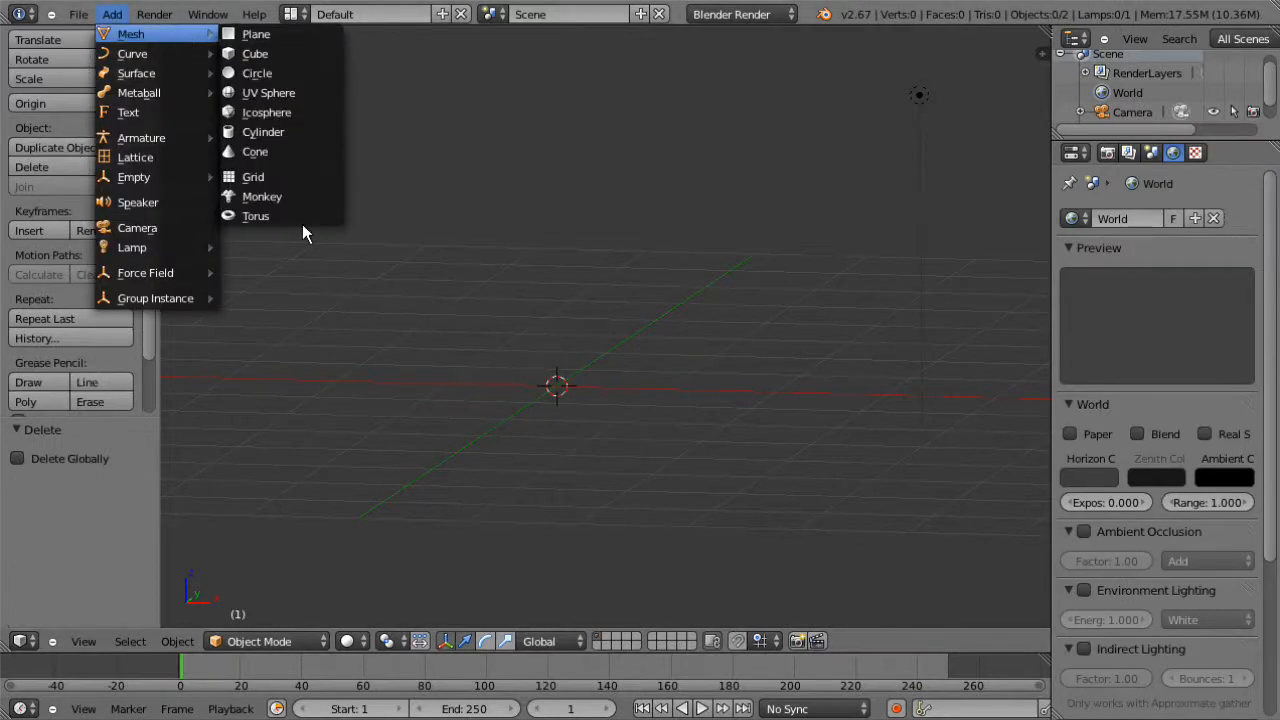
click(291, 218)
scroll(560, 424, up, 1)
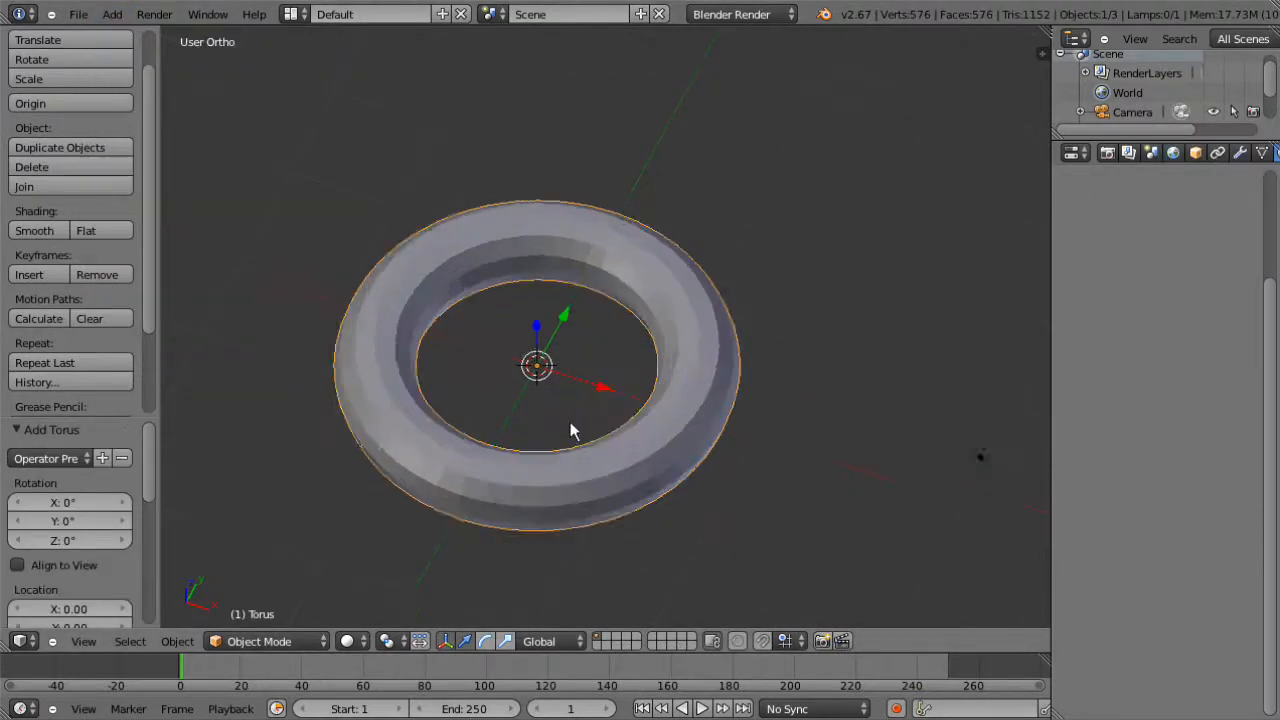
Step: Examine the torus and its faceted surface from above and from several oblique angles
middle_drag(570, 422, 375, 366)
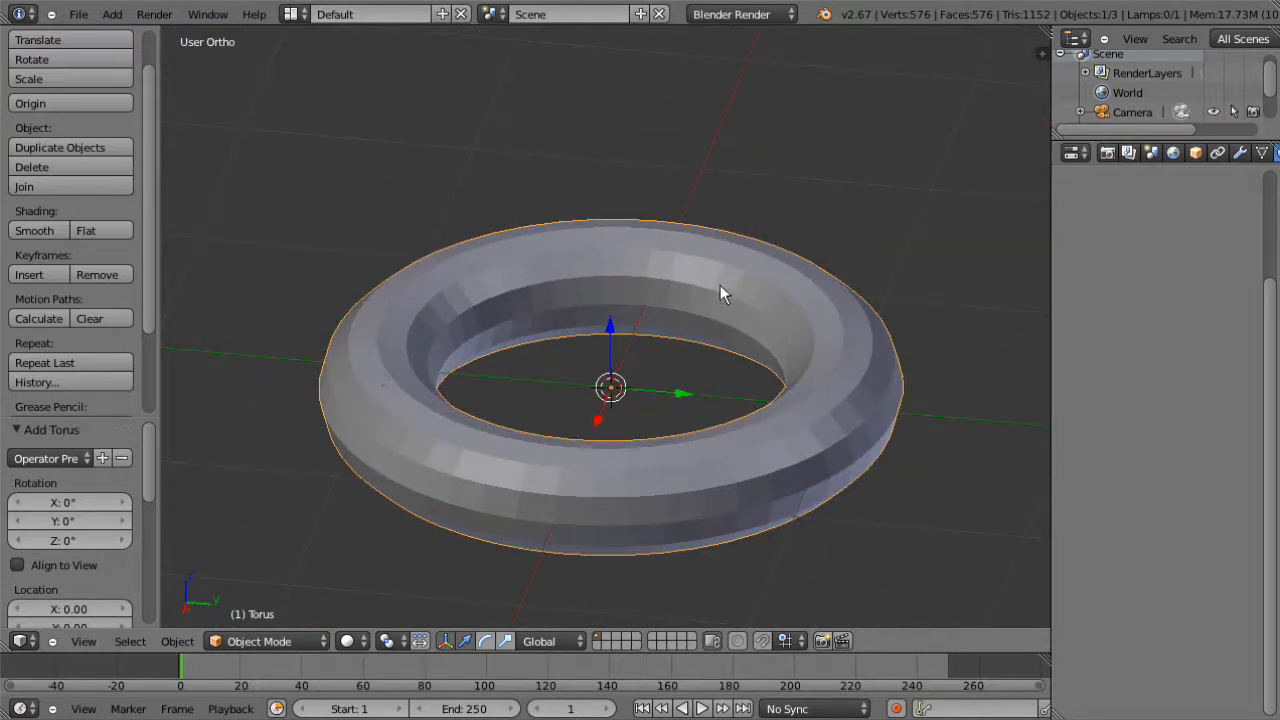
middle_drag(651, 334, 685, 364)
scroll(763, 402, down, 5)
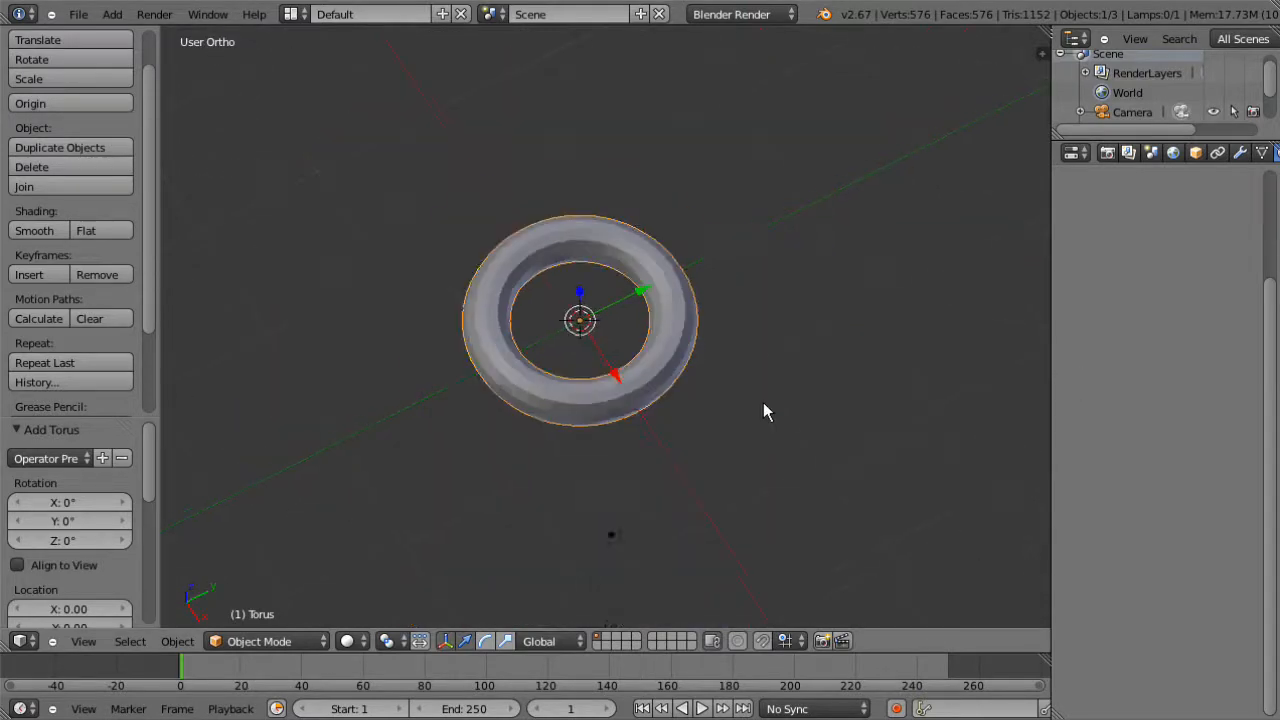
middle_drag(763, 402, 589, 349)
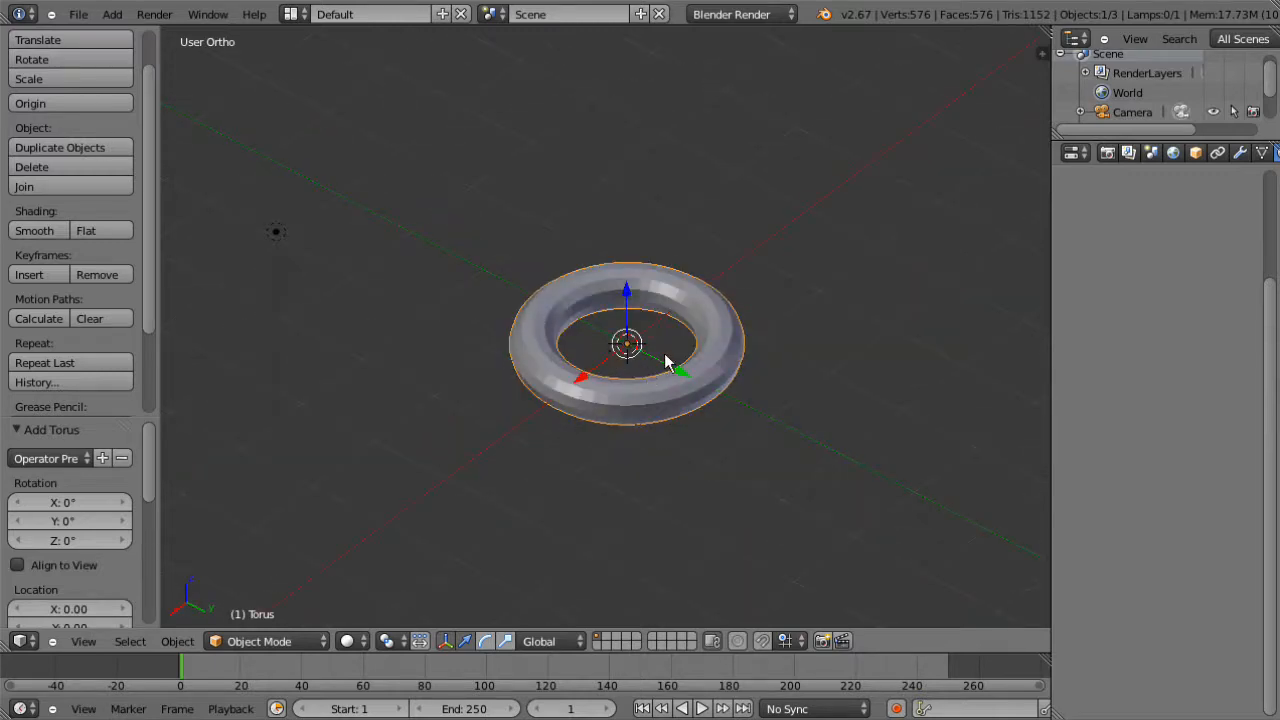
middle_drag(664, 353, 765, 400)
scroll(735, 380, up, 2)
scroll(735, 378, up, 2)
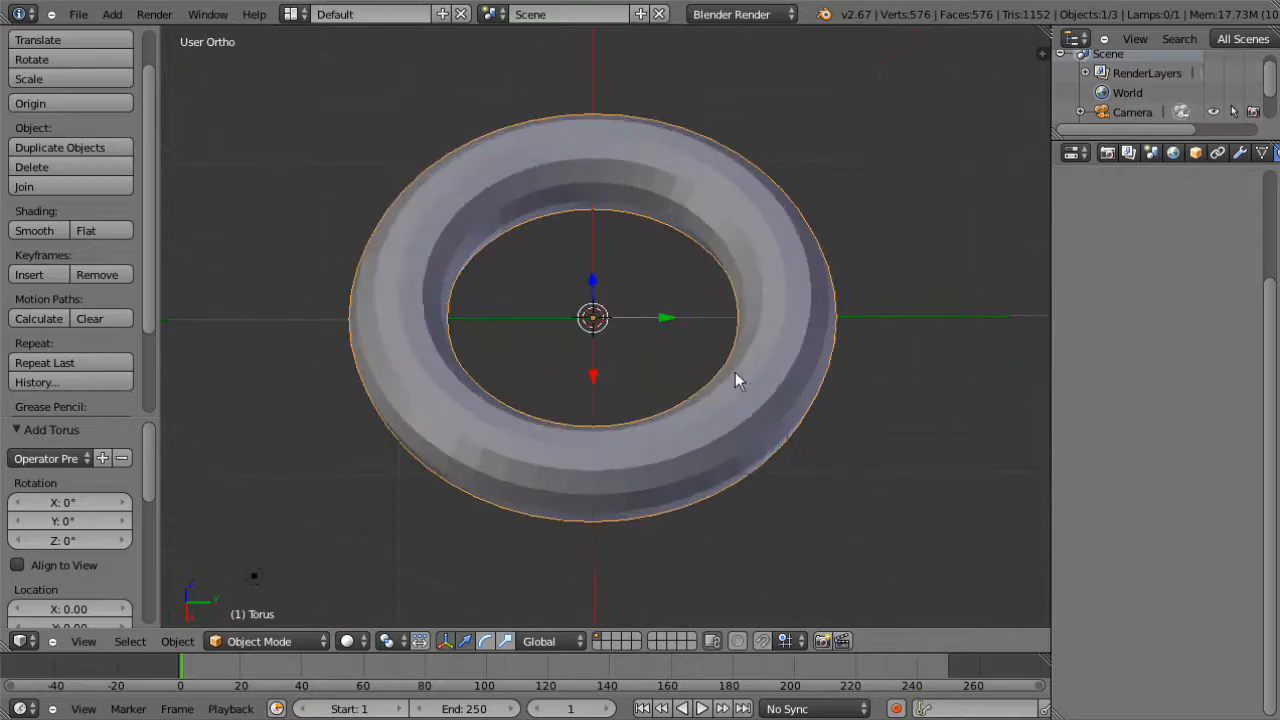
scroll(731, 369, down, 1)
middle_drag(653, 270, 537, 246)
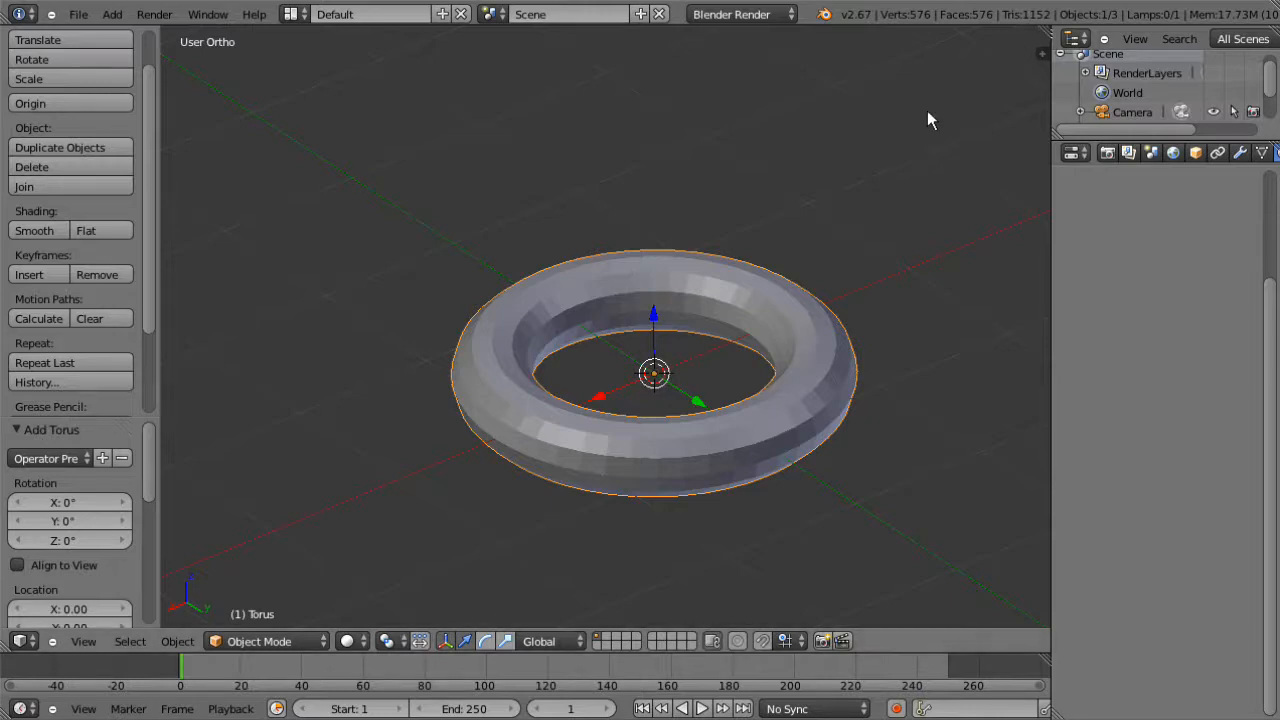
Step: Put the torus in Edit Mode and split the 3D view vertically, making the second area a UV/Image Editor
key(Tab)
drag(1045, 30, 633, 100)
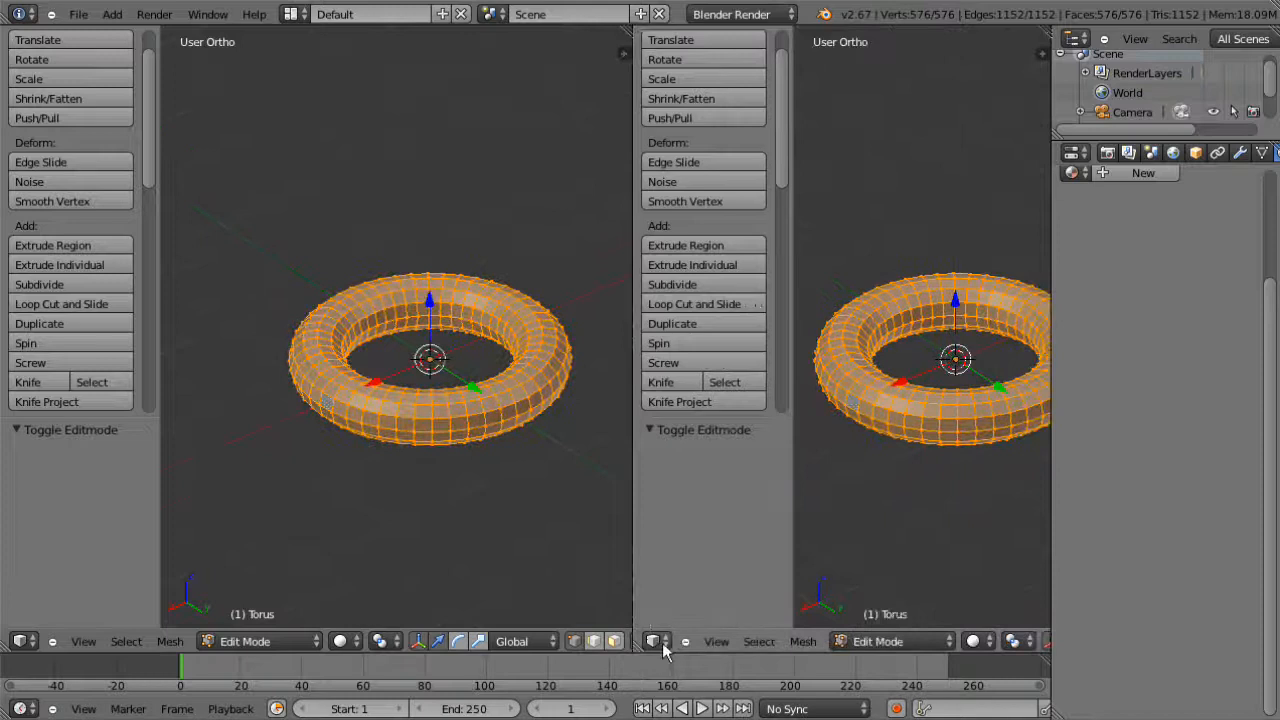
click(655, 641)
click(690, 515)
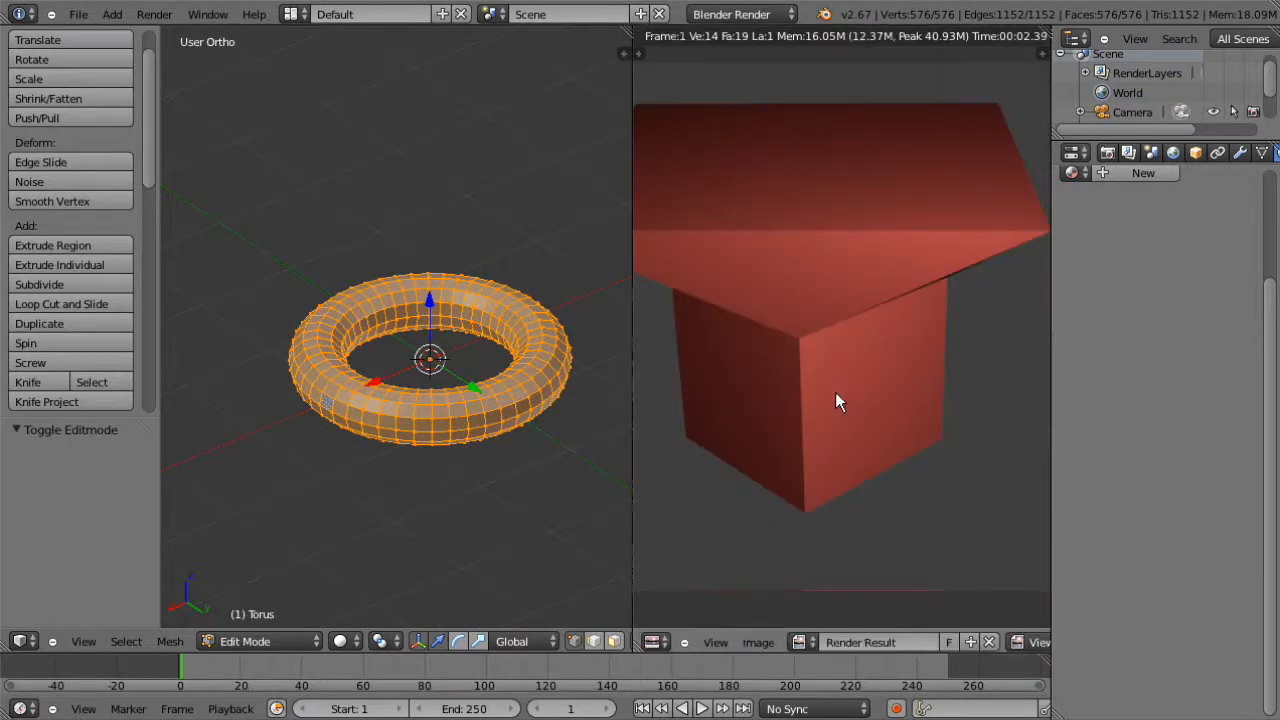
scroll(794, 400, down, 3)
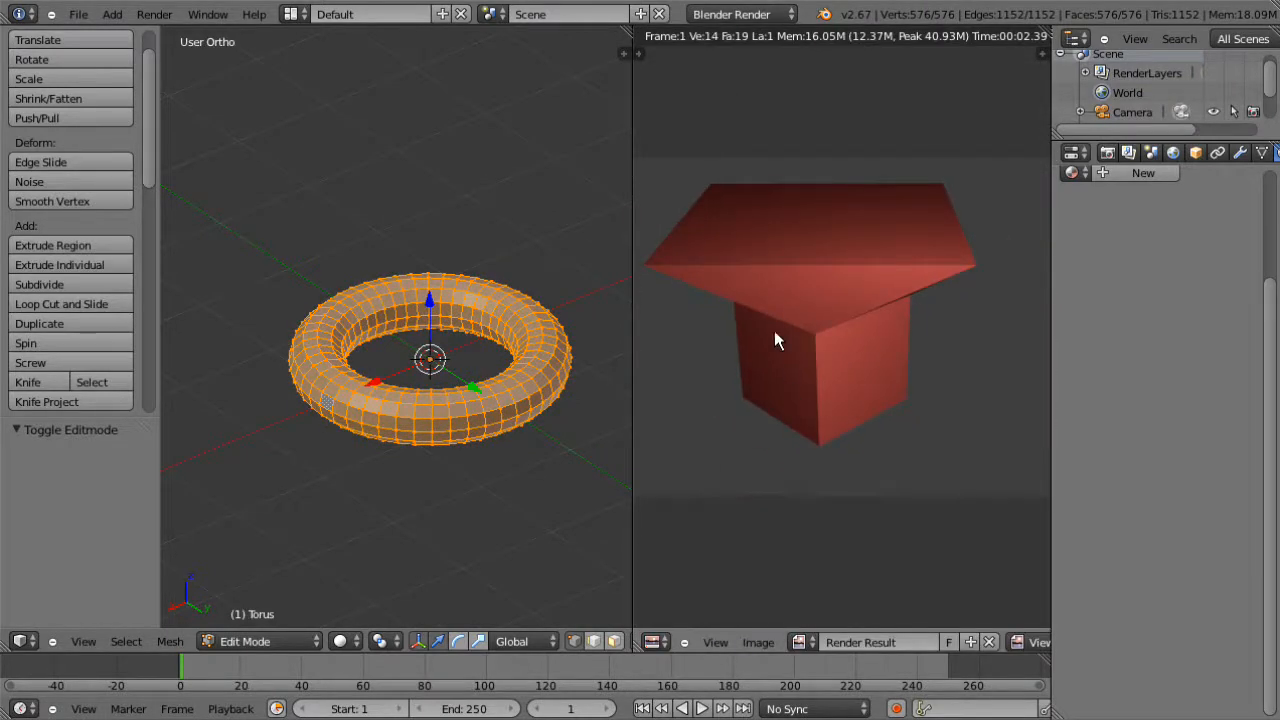
Step: Create a new blank 1024 by 1024 image named Torus, keeping the black color and alpha
click(758, 642)
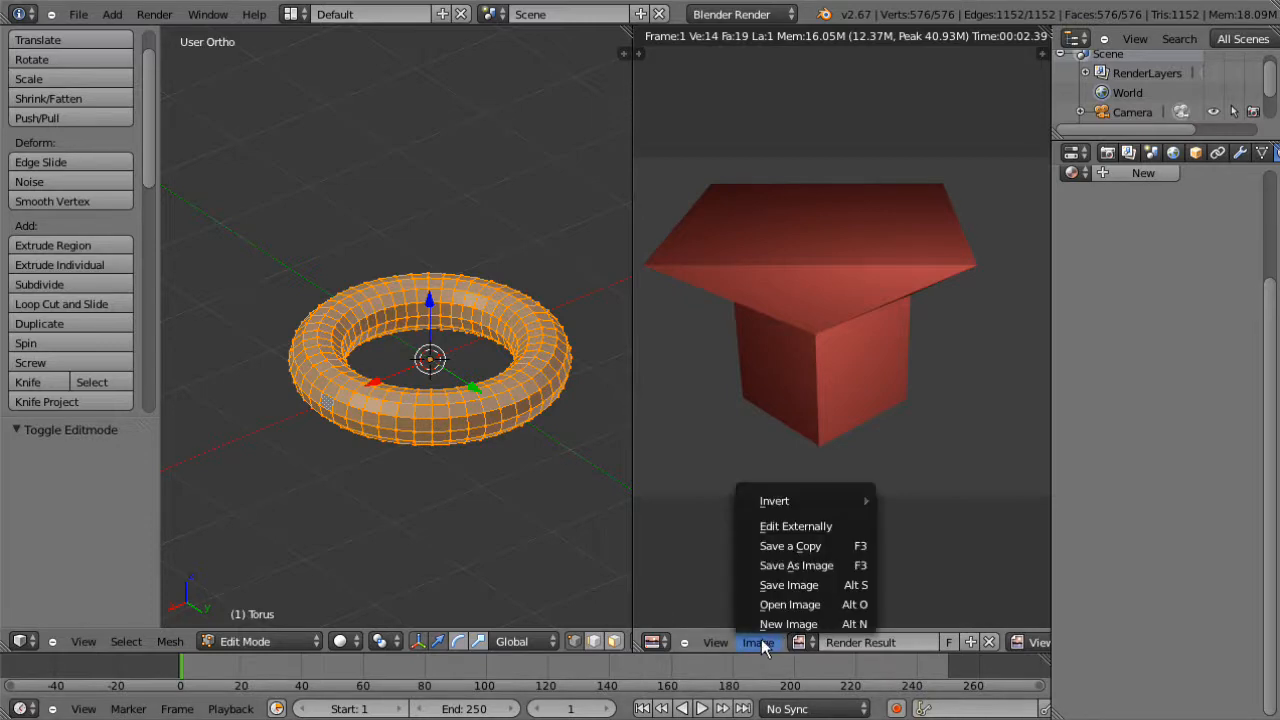
click(774, 694)
click(820, 526)
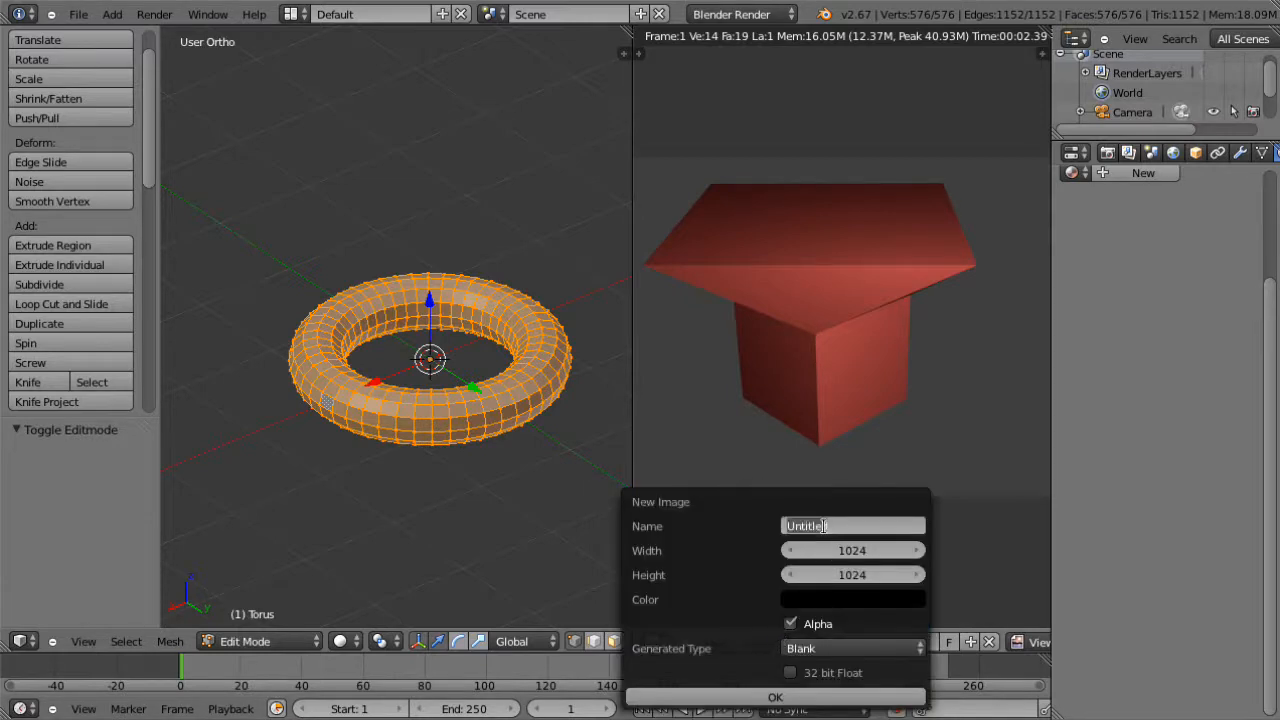
key(BackSpace)
text(Torus)
key(ctrl+a)
key(Return)
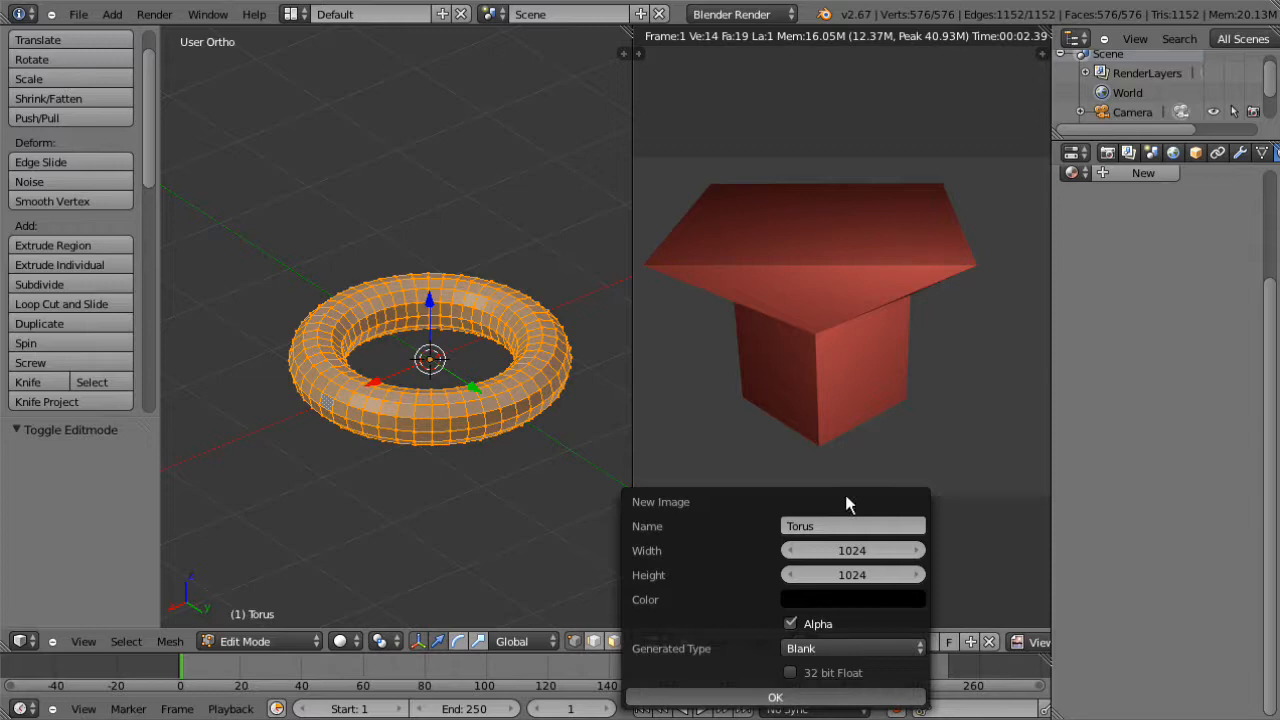
key(Return)
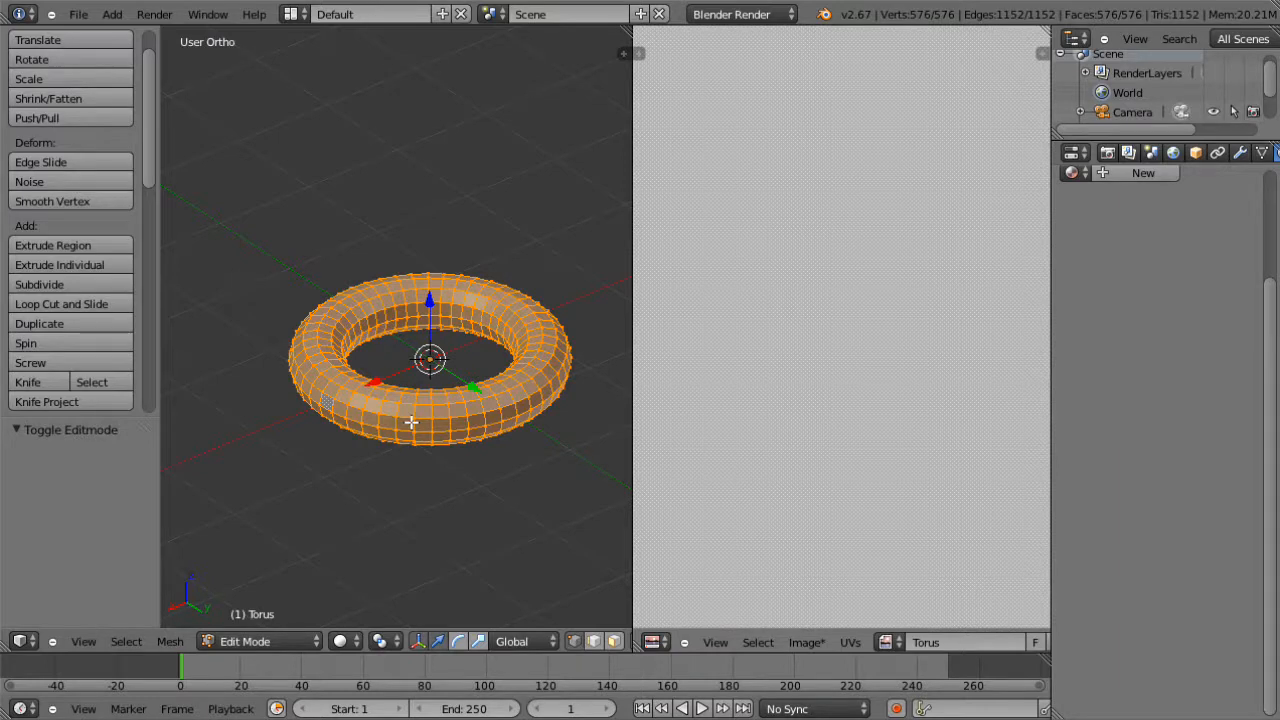
Step: Unwrap the whole torus with Smart UV Project, using angle limit 66.00, island margin 0.00 and area weight 0.00
key(u)
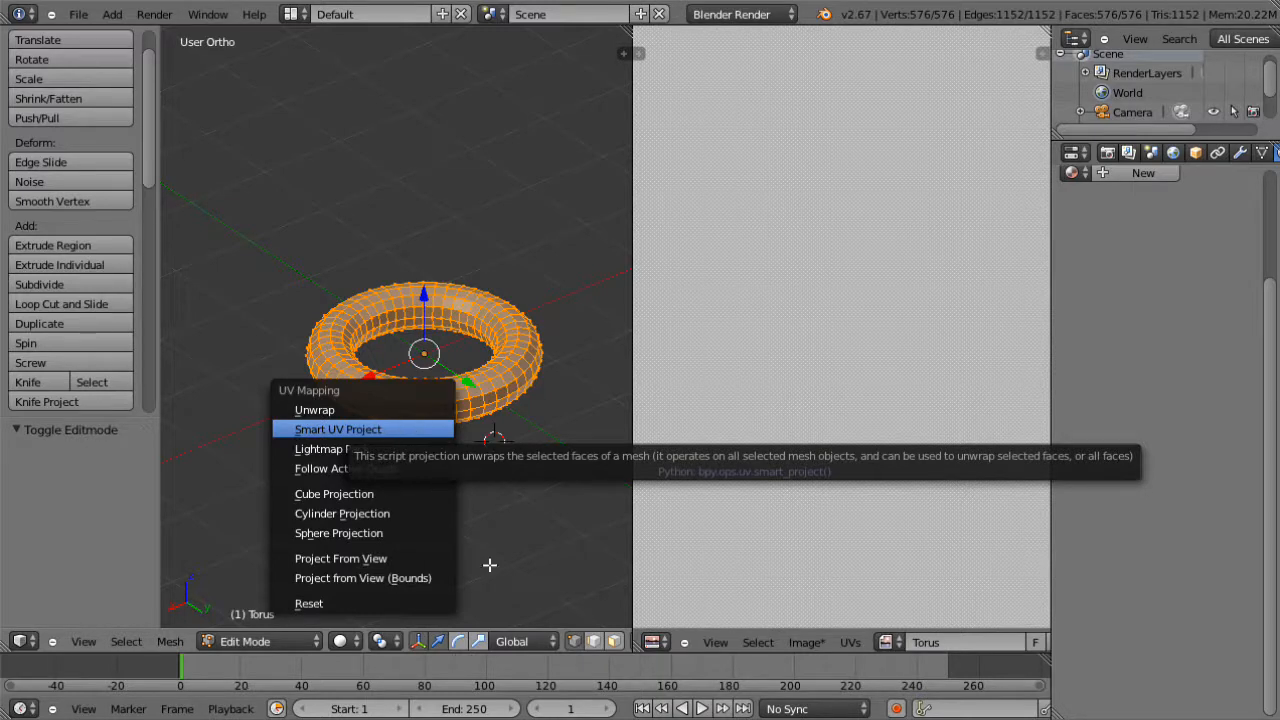
click(325, 431)
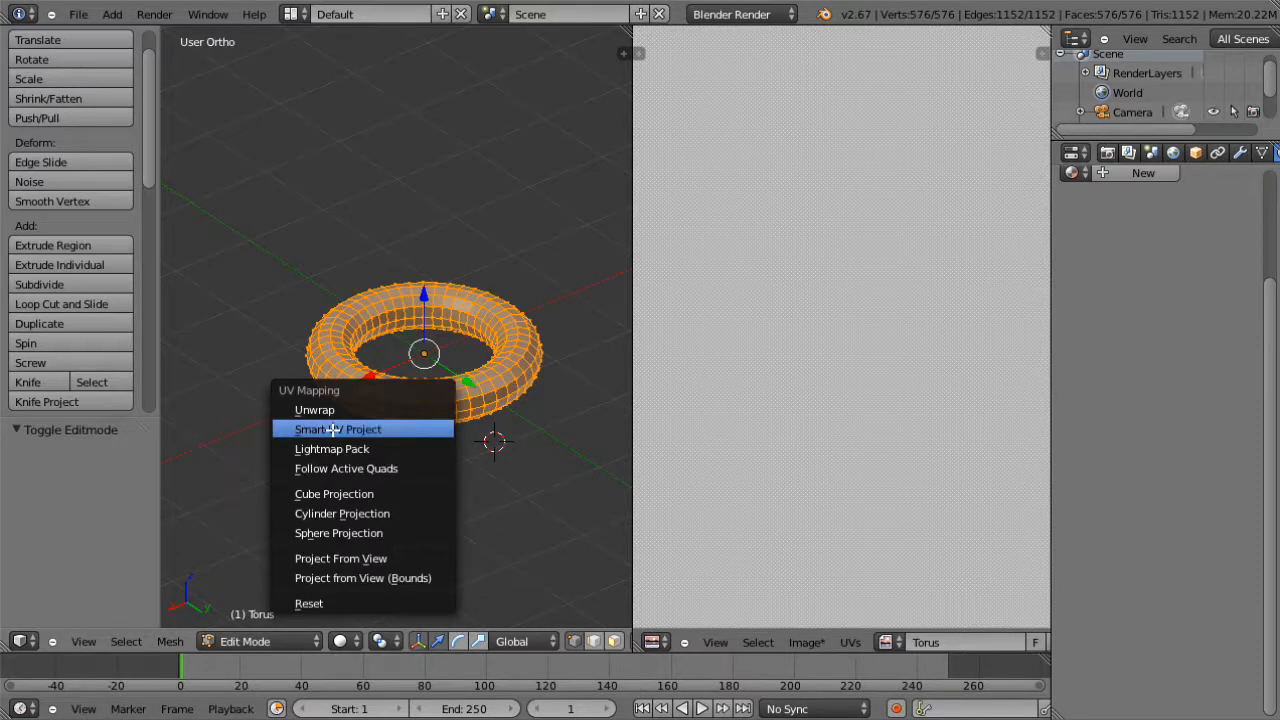
click(332, 429)
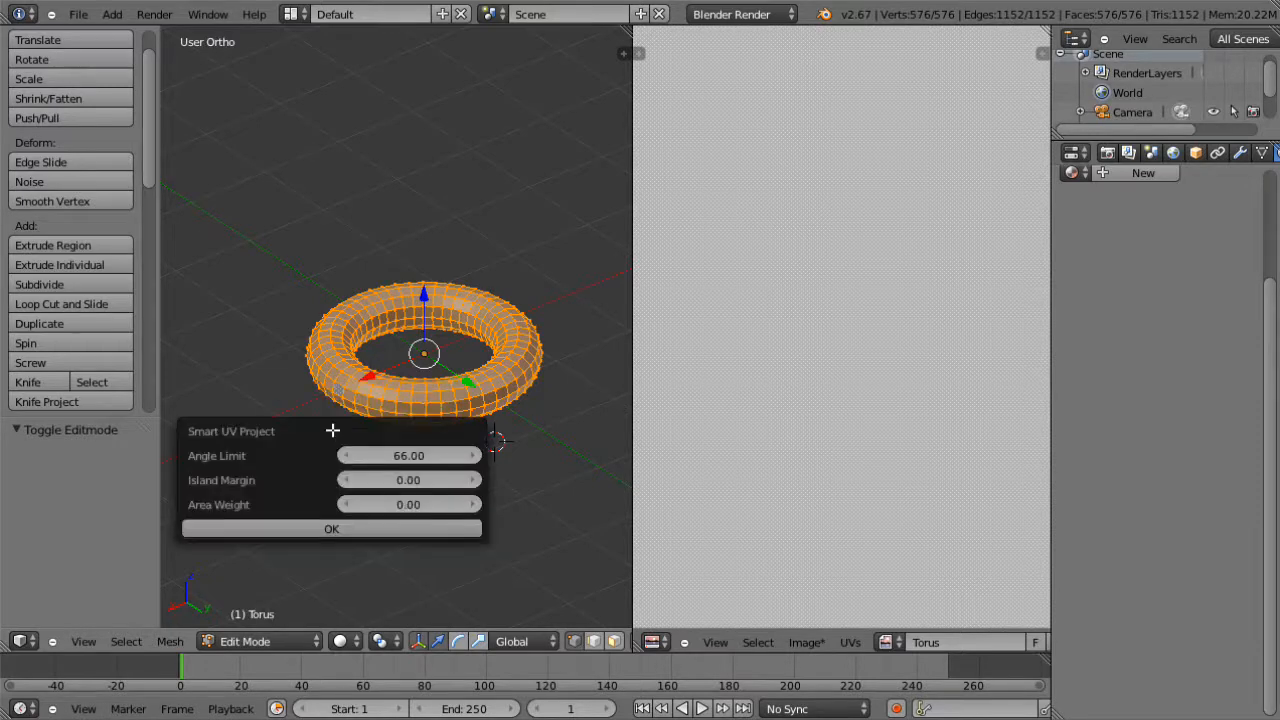
click(325, 530)
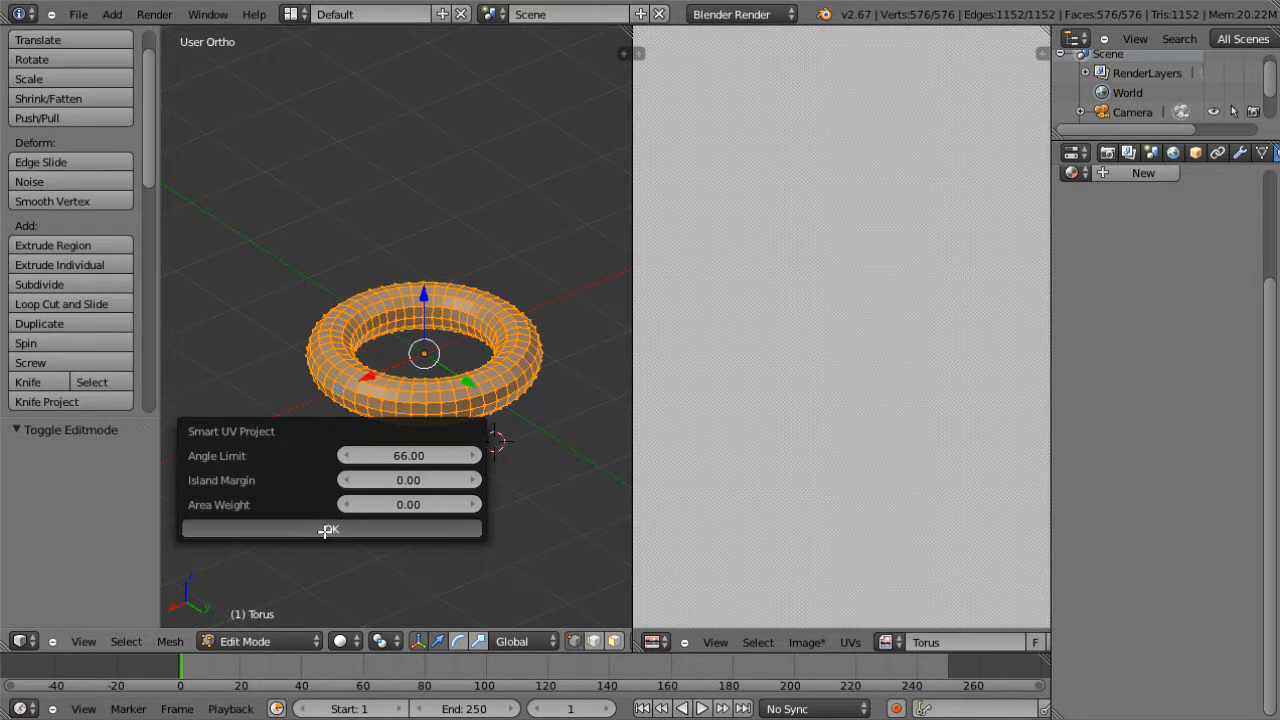
scroll(838, 396, down, 4)
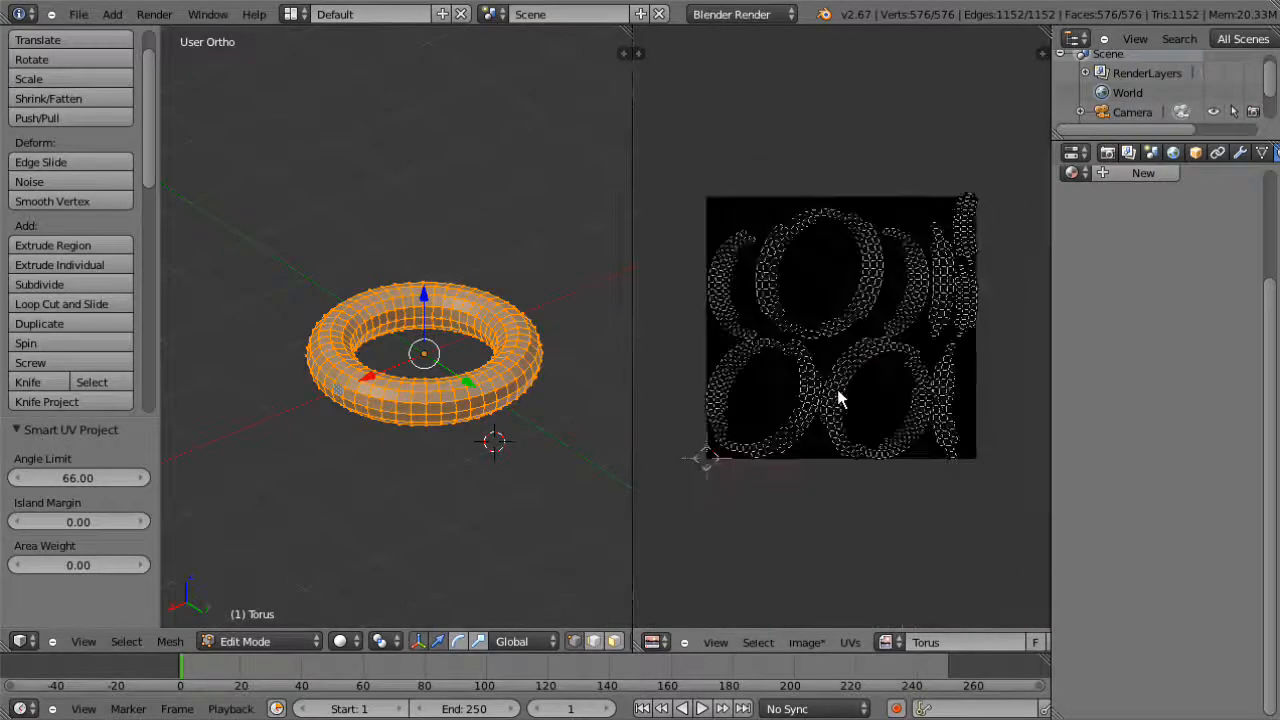
scroll(837, 389, up, 1)
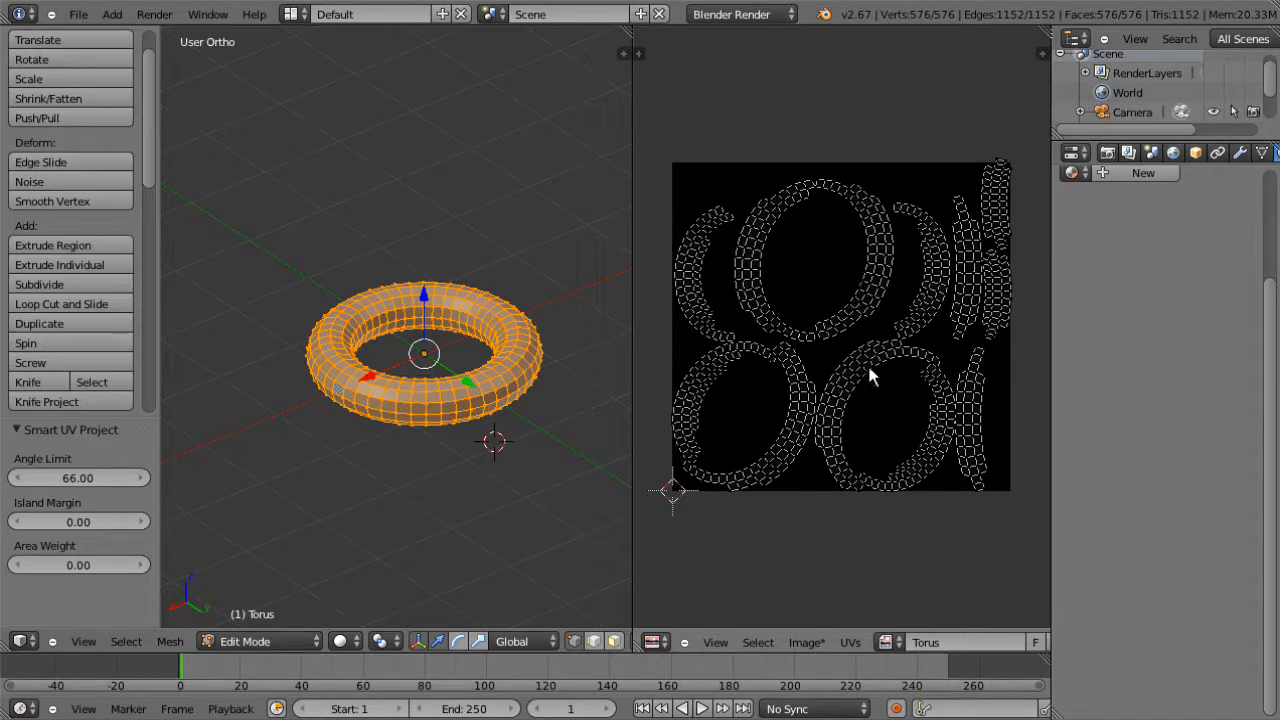
Step: Try moving a single UV vertex out of a ring-shaped island, cancel the move and deselect all UVs
scroll(867, 391, up, 2)
scroll(760, 362, up, 4)
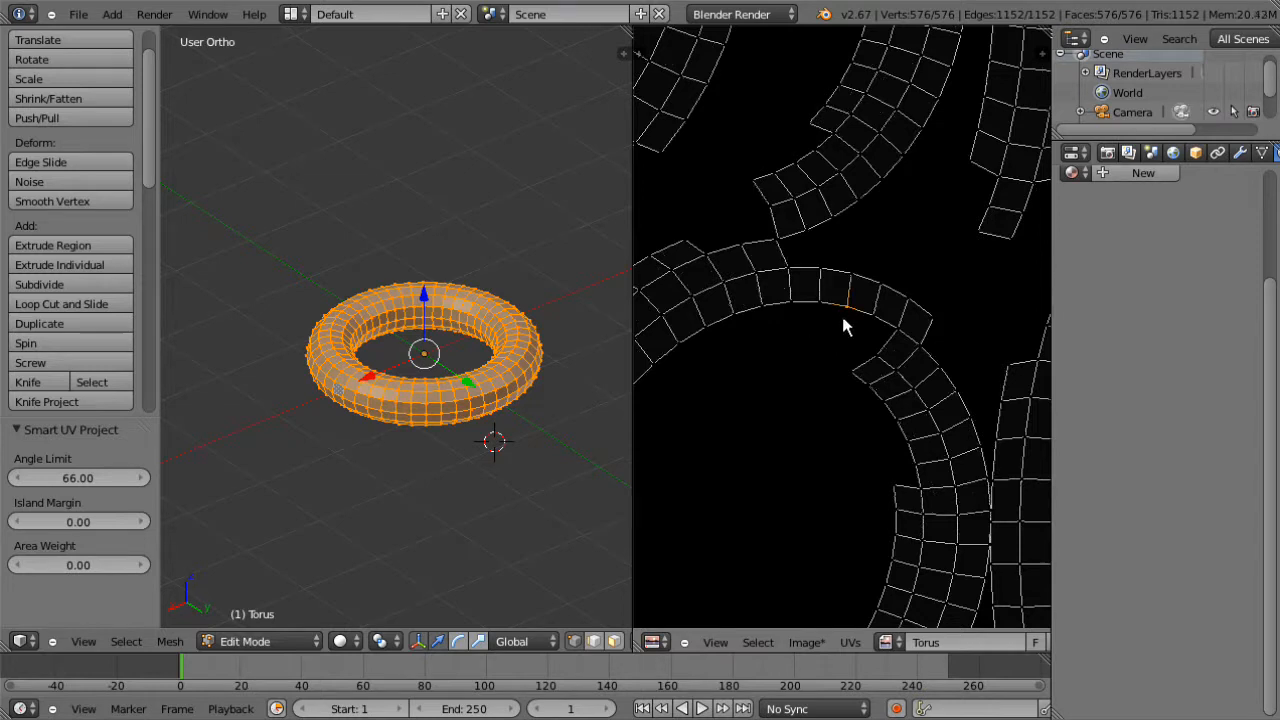
right_drag(841, 312, 778, 359)
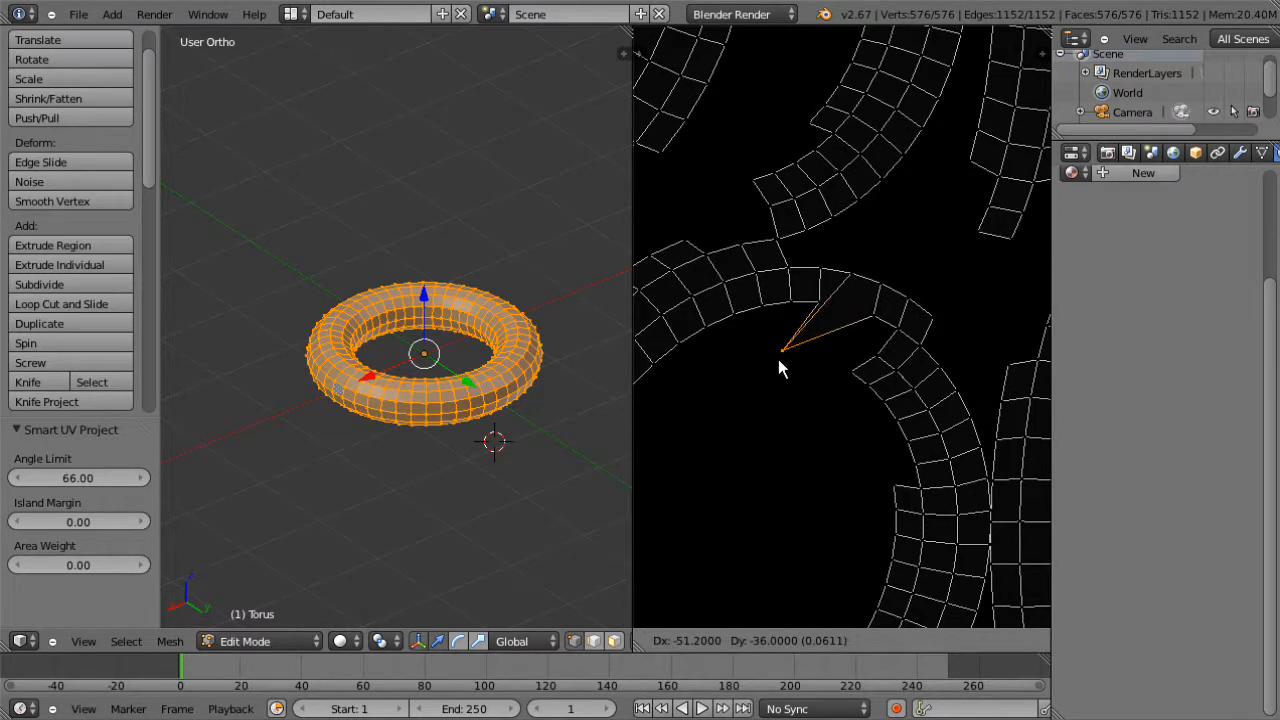
key(Home)
middle_drag(779, 372, 839, 384)
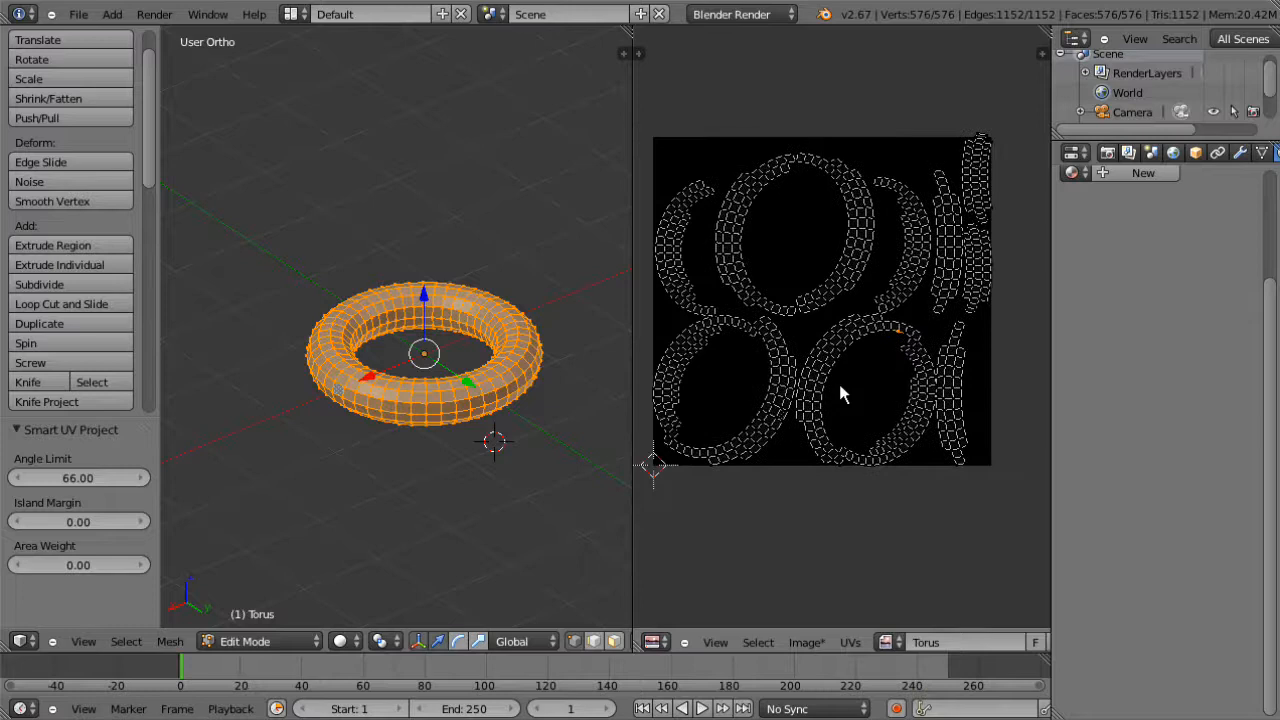
key(a)
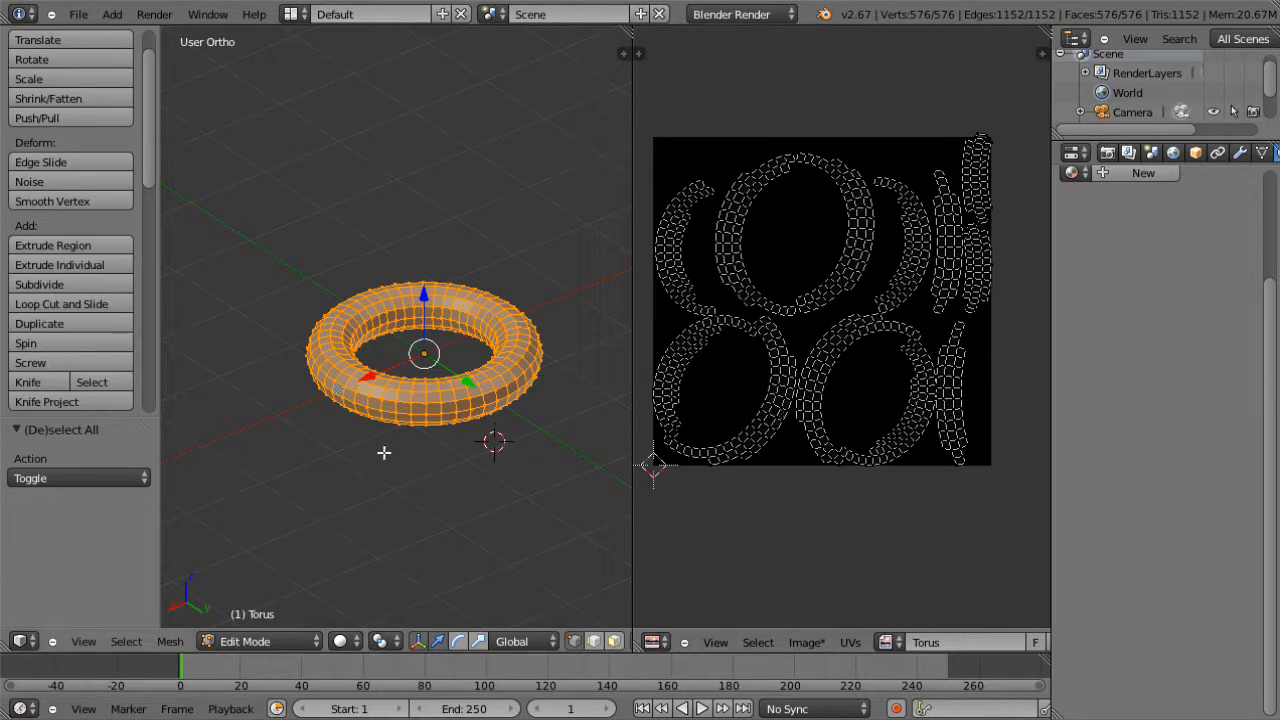
Step: Switch the torus from Edit Mode to Texture Paint mode
click(298, 640)
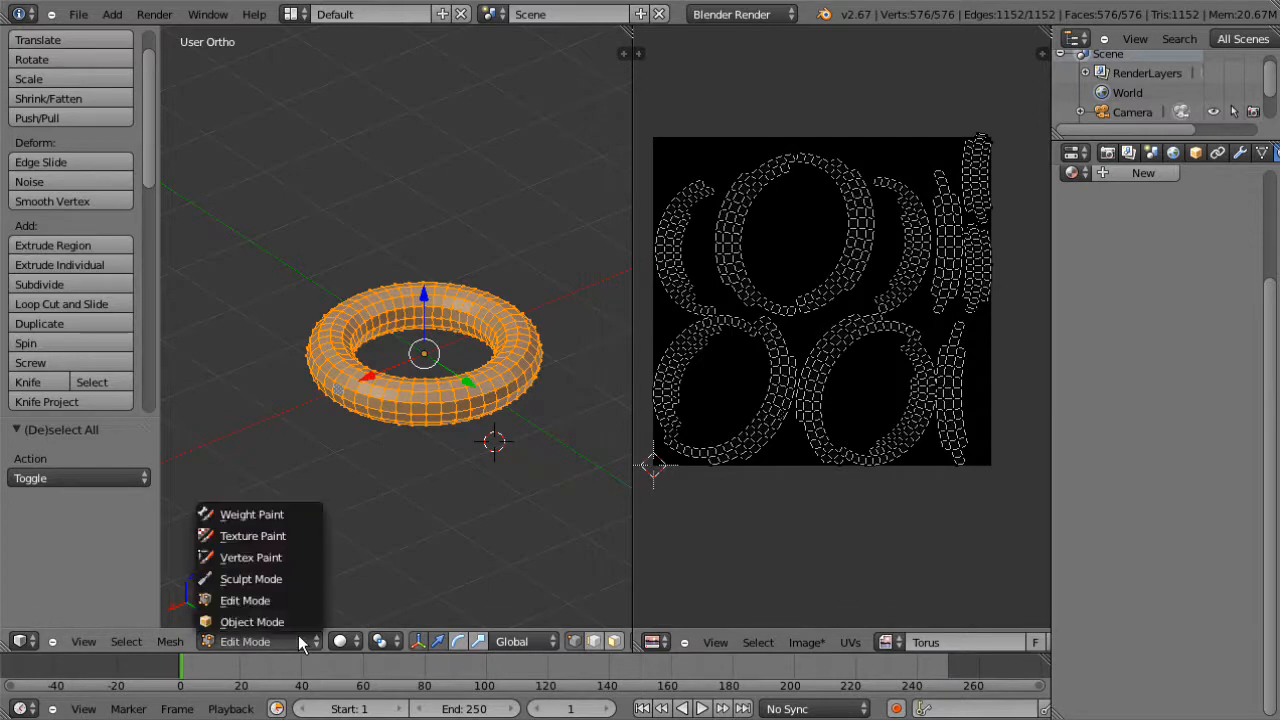
click(255, 536)
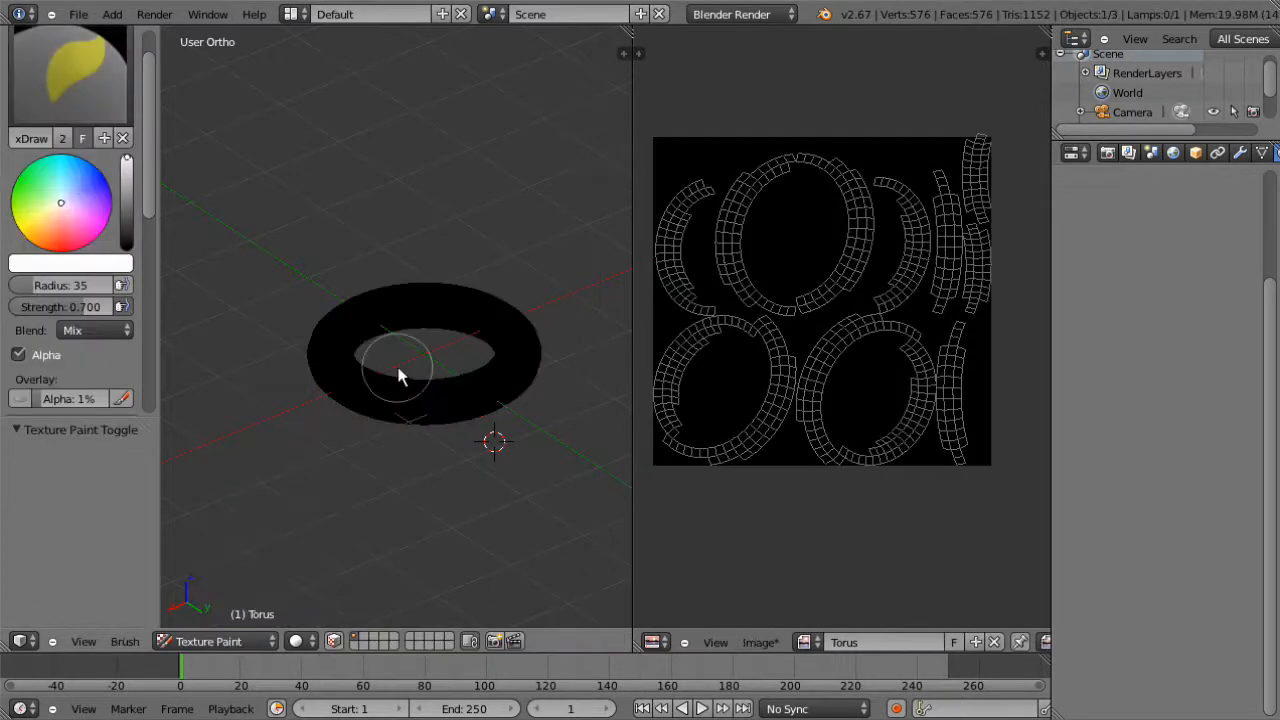
mouse_move(400, 374)
middle_down()
mouse_move(480, 397)
mouse_move(457, 396)
middle_up()
scroll(457, 396, up, 1)
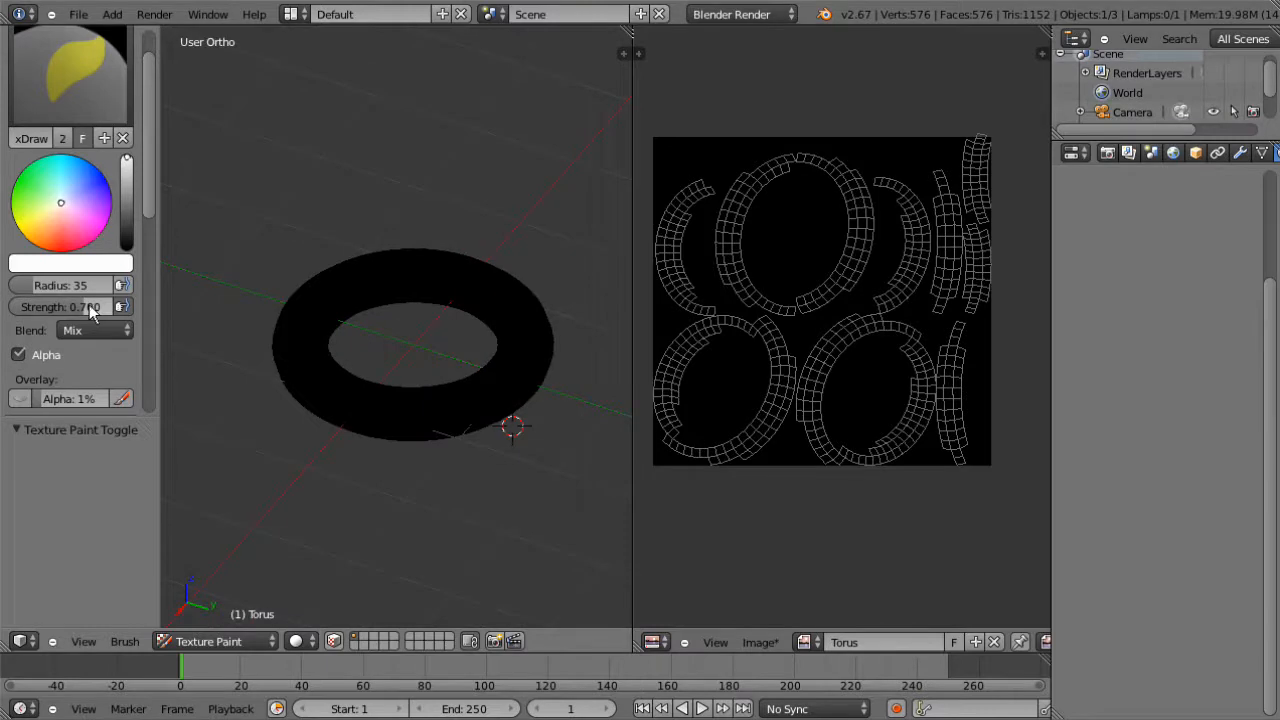
middle_drag(384, 412, 125, 327)
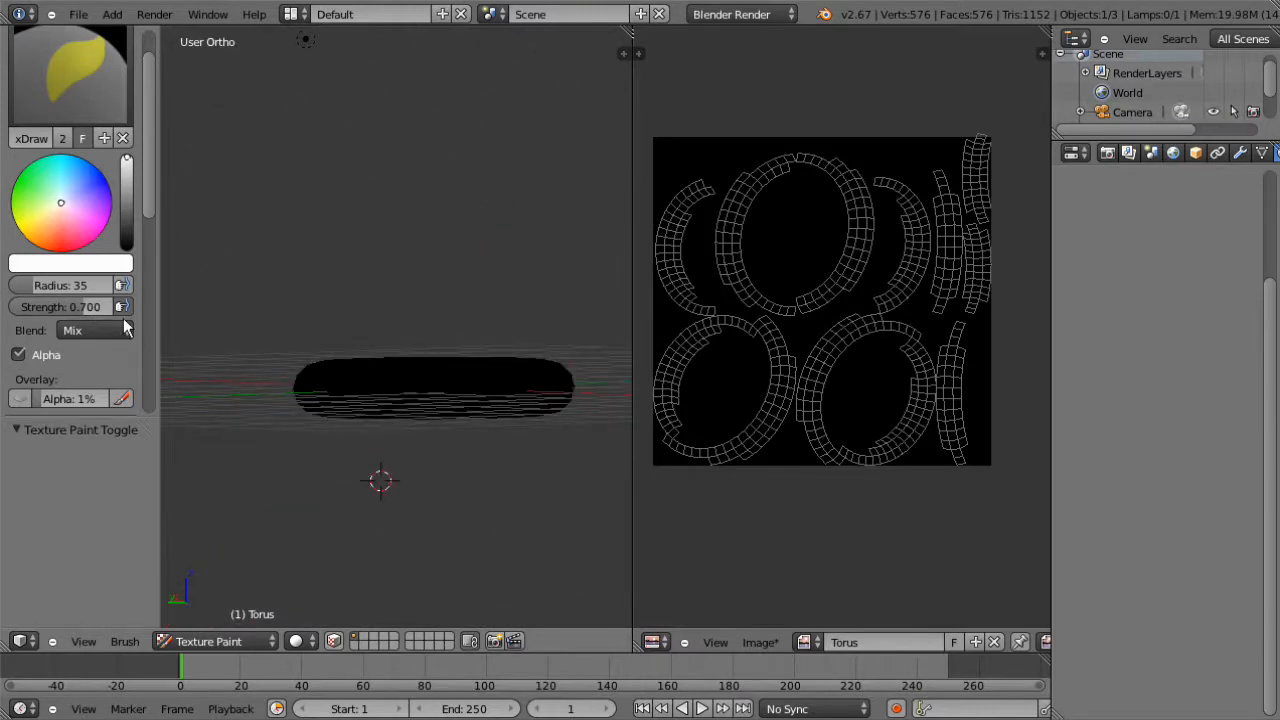
middle_drag(420, 480, 142, 307)
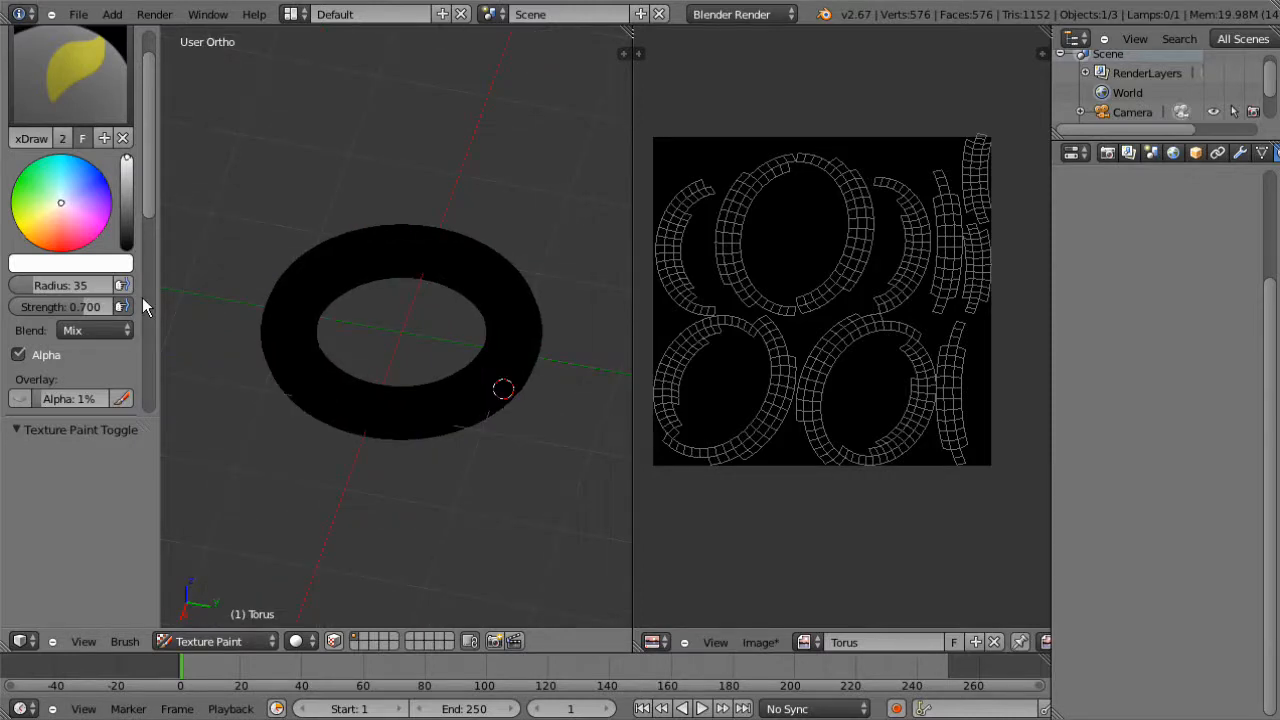
Step: Set the paint brush to a saturated blue with strength 1.000 and radius 56
click(80, 188)
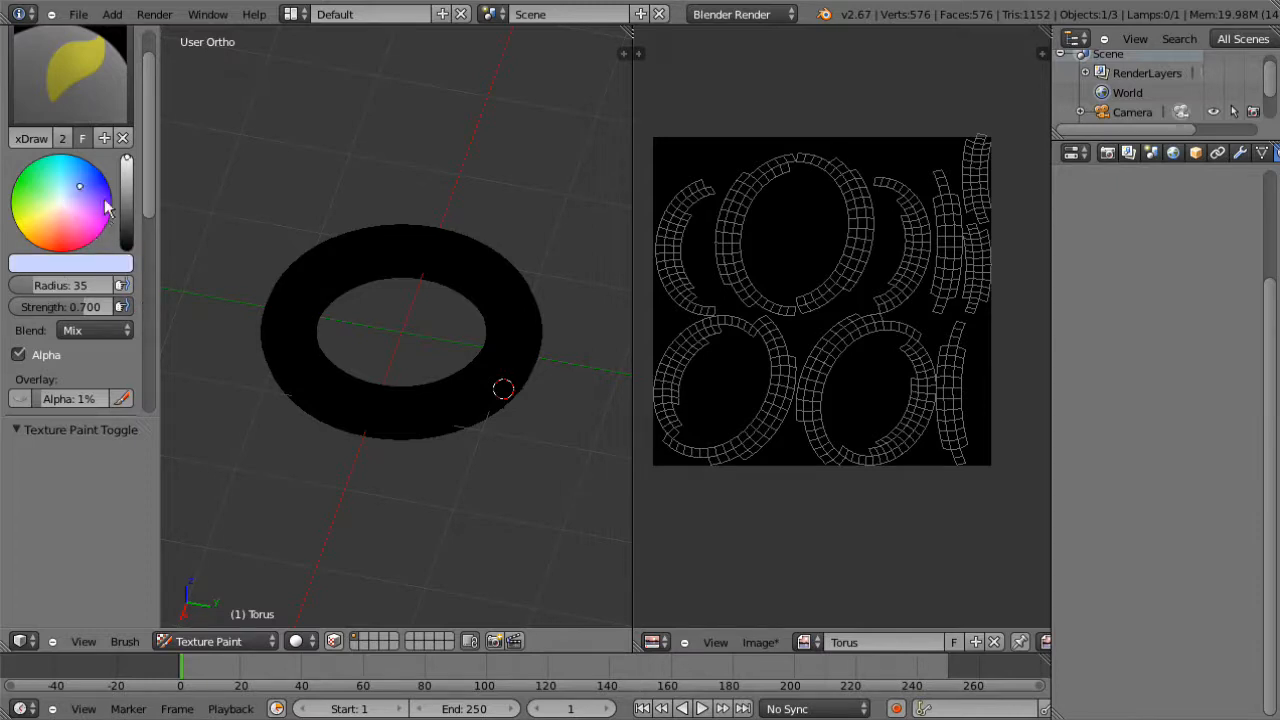
drag(103, 178, 107, 175)
drag(76, 309, 121, 309)
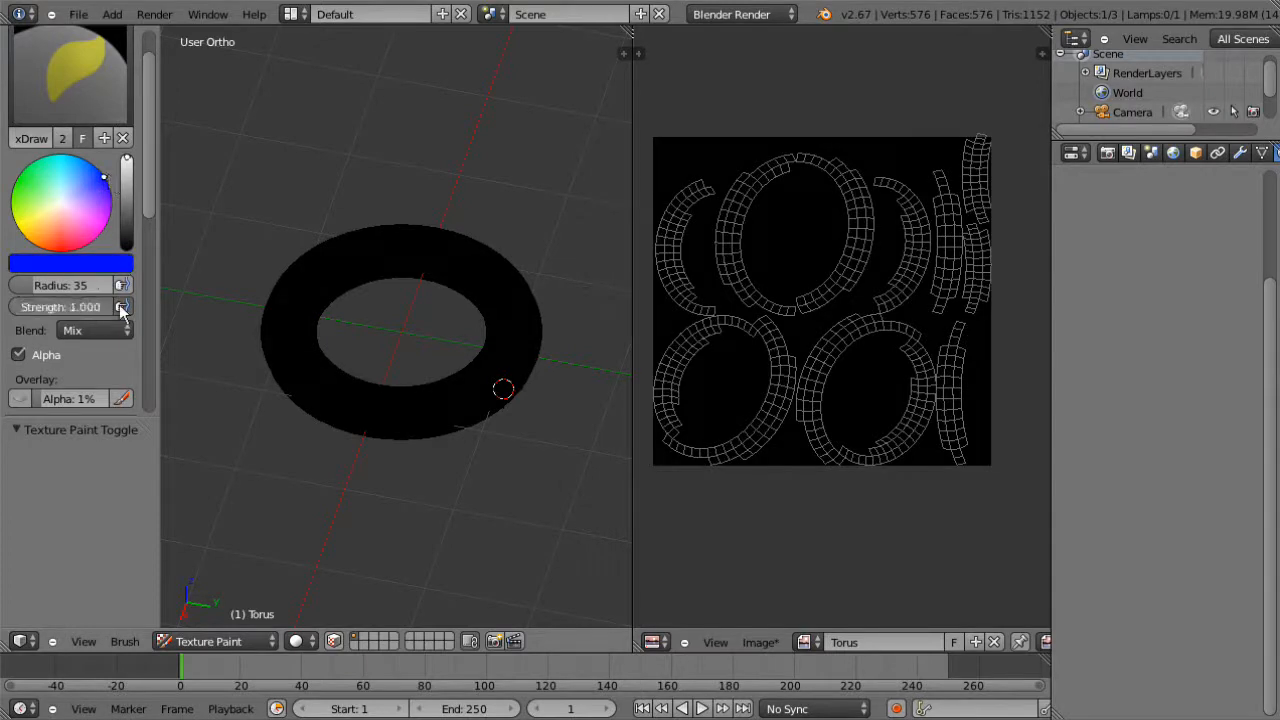
click(40, 285)
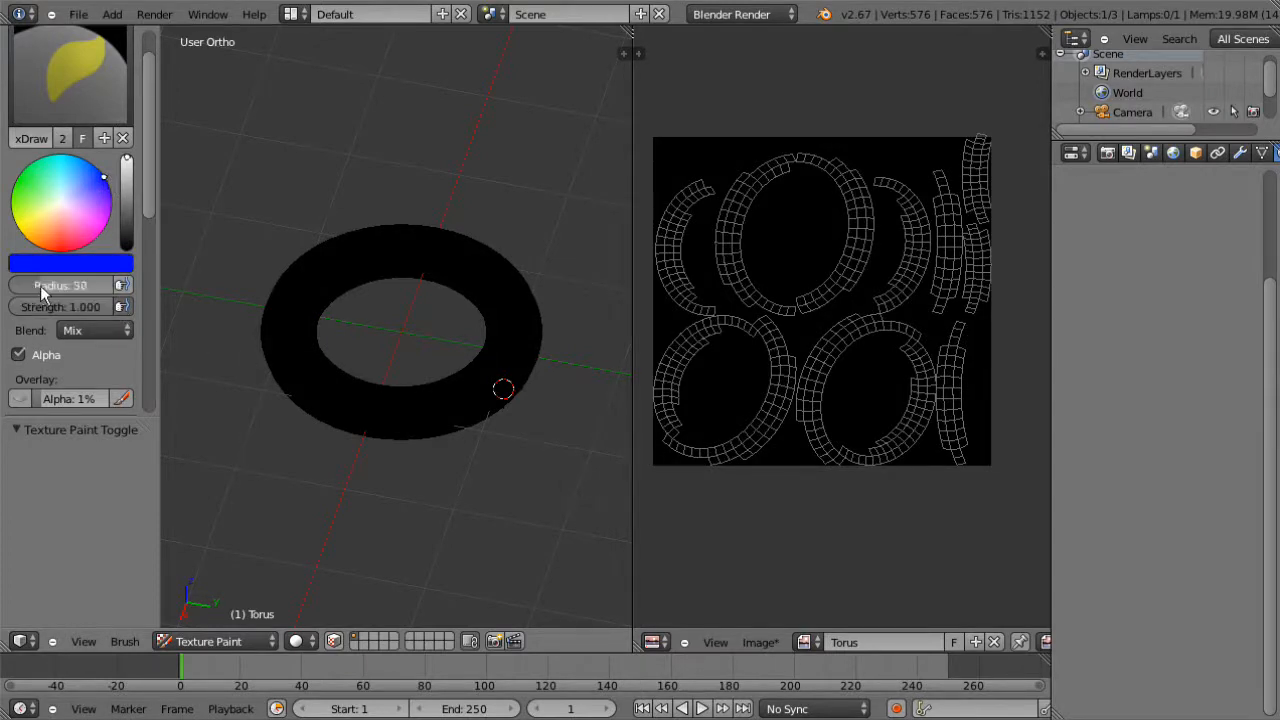
text(56)
key(Return)
Step: Paint one side of the torus blue with several broad strokes along its upper and inner surfaces
middle_drag(462, 357, 414, 390)
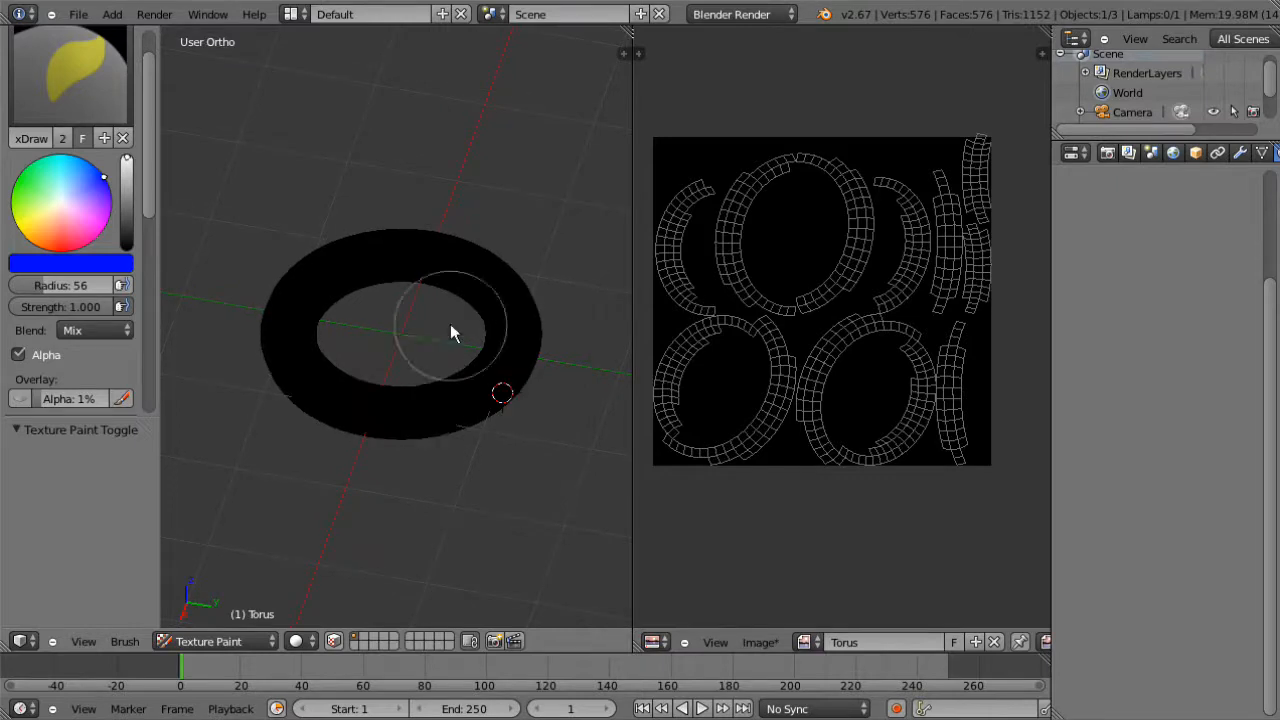
mouse_move(450, 320)
middle_down()
mouse_move(493, 362)
mouse_move(445, 396)
middle_up()
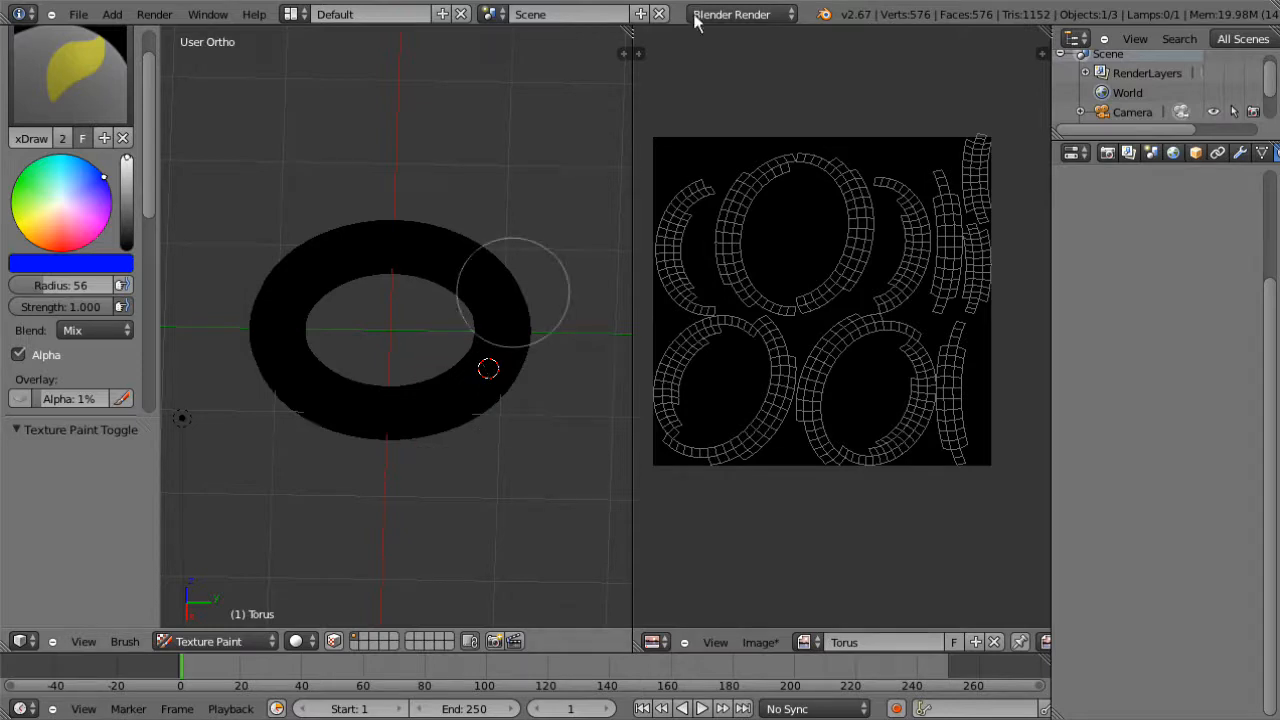
middle_drag(480, 187, 437, 191)
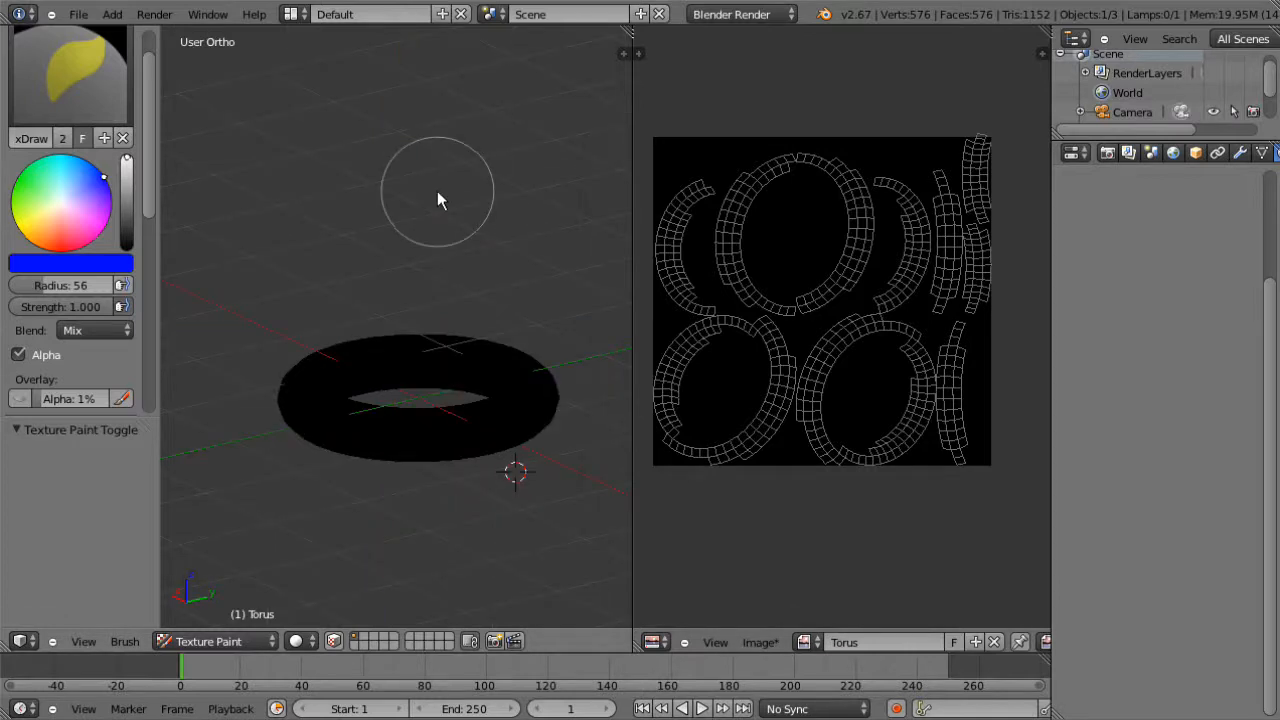
mouse_move(437, 191)
middle_down()
mouse_move(210, 200)
mouse_move(344, 405)
middle_up()
mouse_move(344, 405)
mouse_down()
mouse_move(332, 368)
mouse_move(359, 316)
mouse_up()
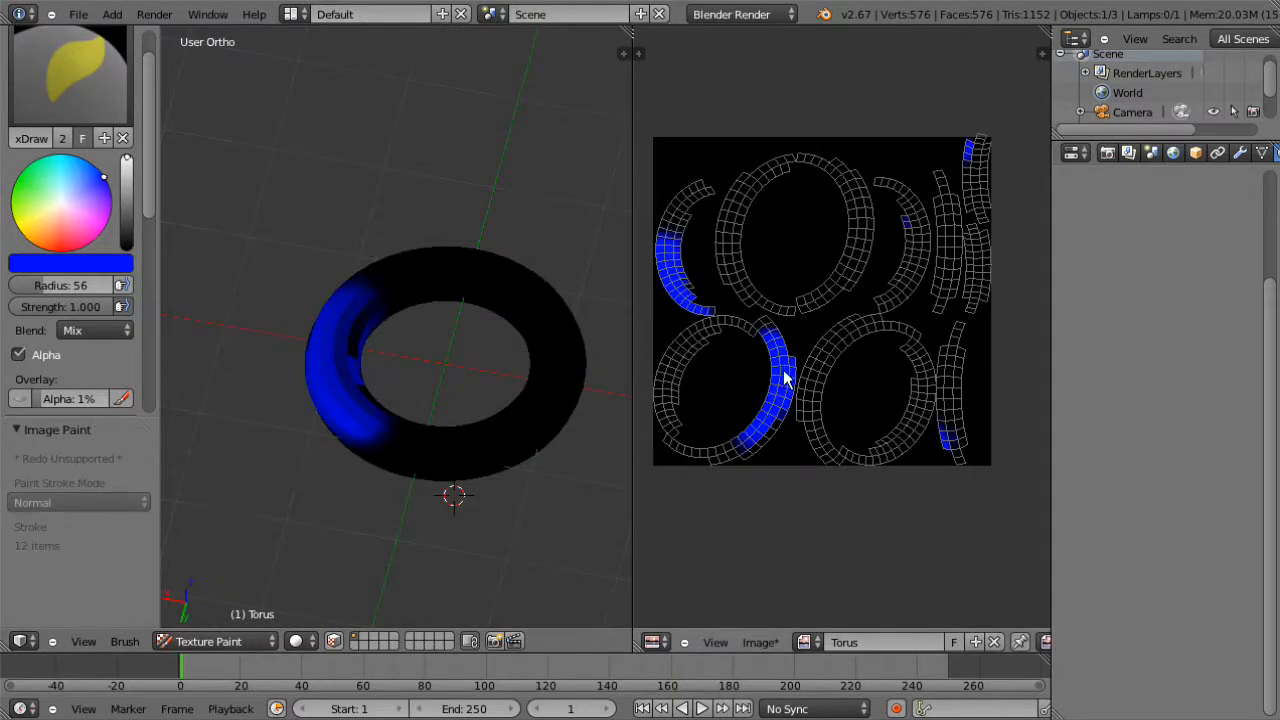
mouse_move(557, 491)
middle_down()
mouse_move(447, 426)
mouse_move(376, 345)
middle_up()
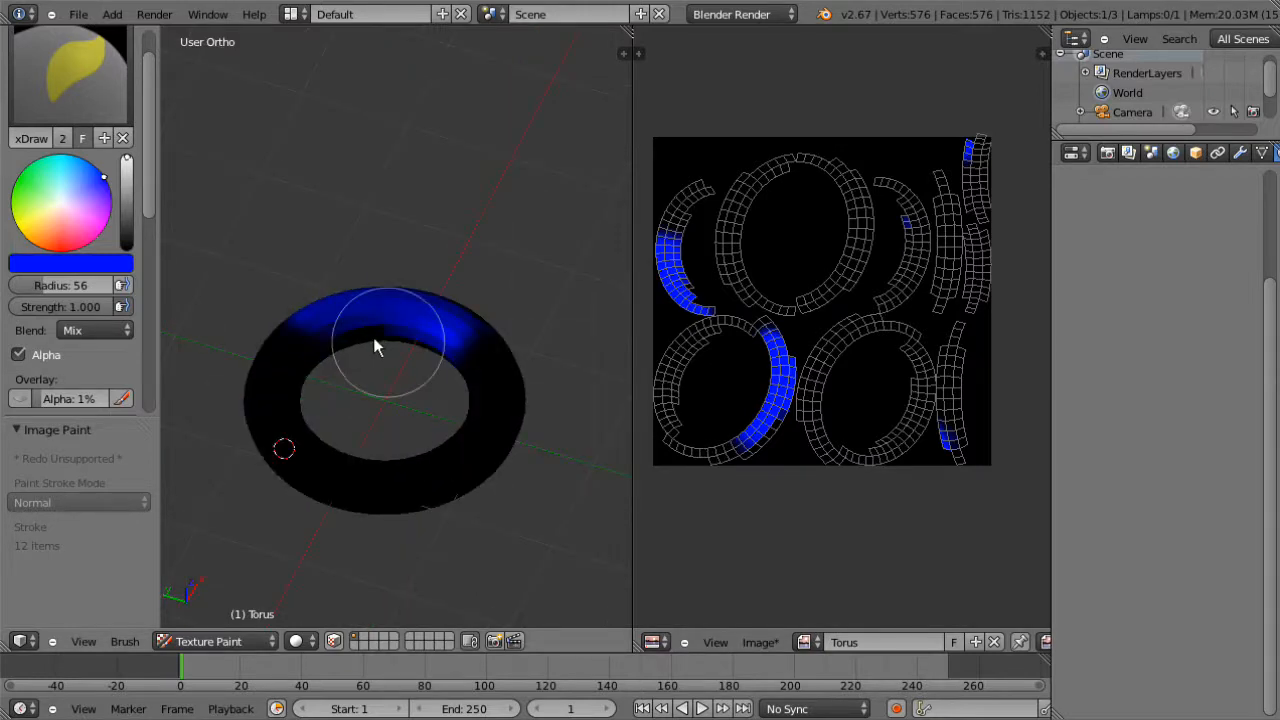
mouse_move(374, 341)
mouse_down()
mouse_move(337, 334)
mouse_move(297, 354)
mouse_up()
mouse_move(297, 354)
middle_down()
mouse_move(606, 369)
mouse_move(448, 408)
mouse_move(237, 296)
middle_up()
click(448, 399)
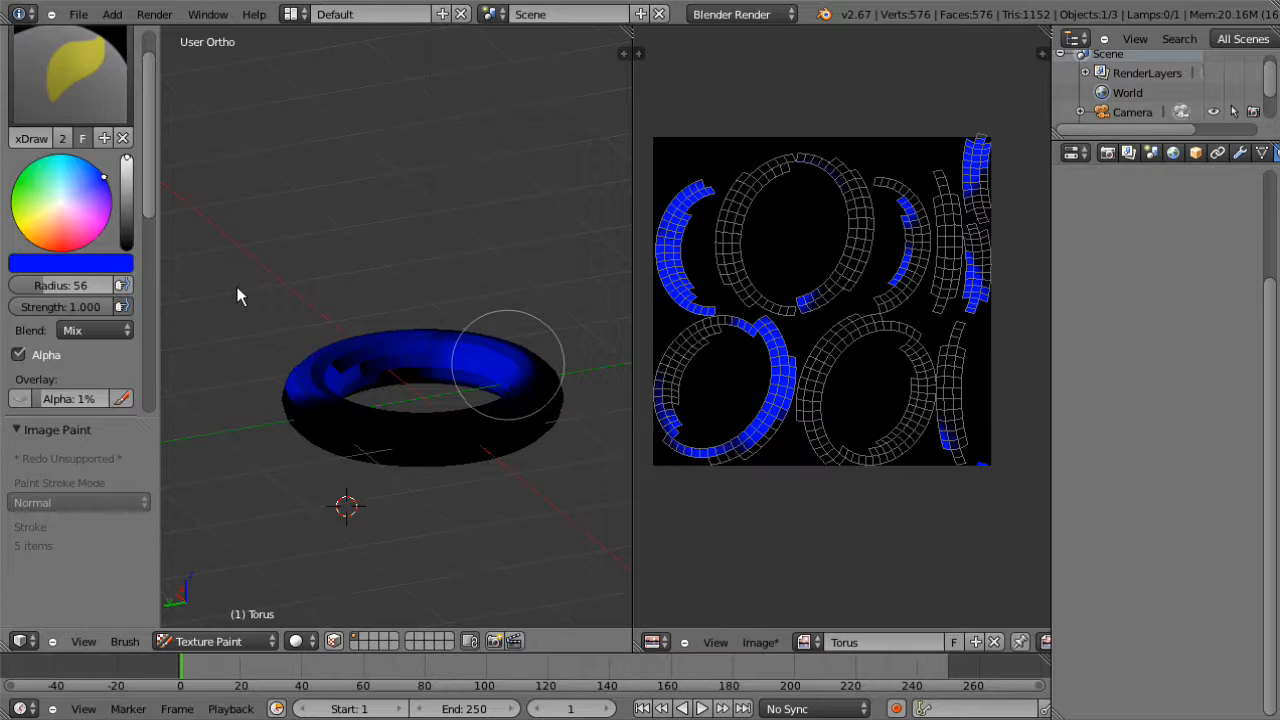
Step: Change the brush color to light red and paint the torus's remaining dark side up to the blue area
click(61, 249)
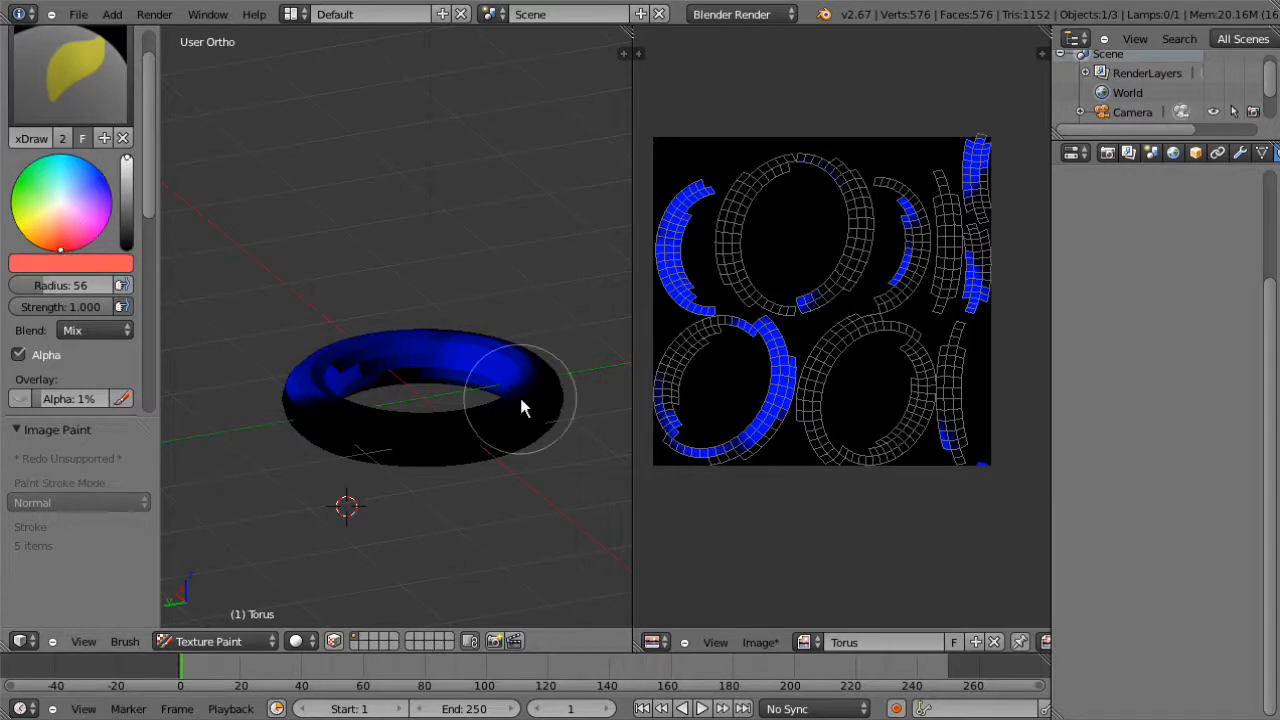
drag(520, 398, 341, 410)
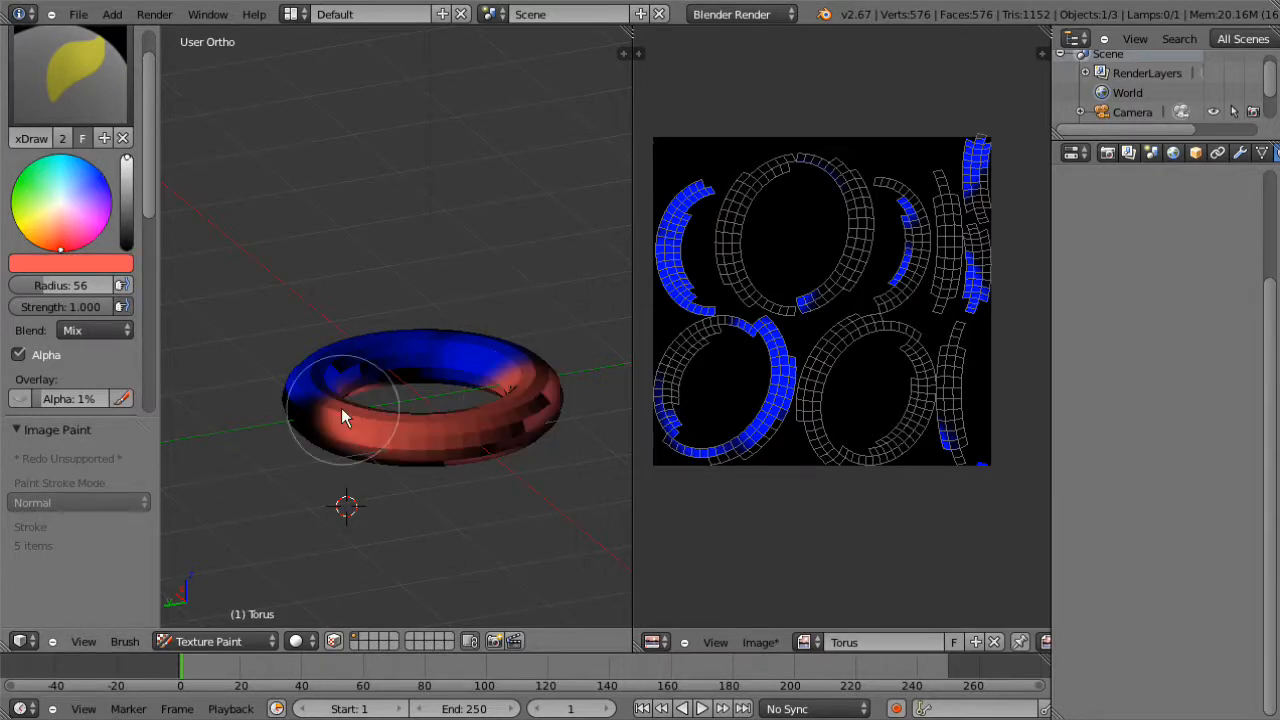
middle_drag(341, 408, 487, 312)
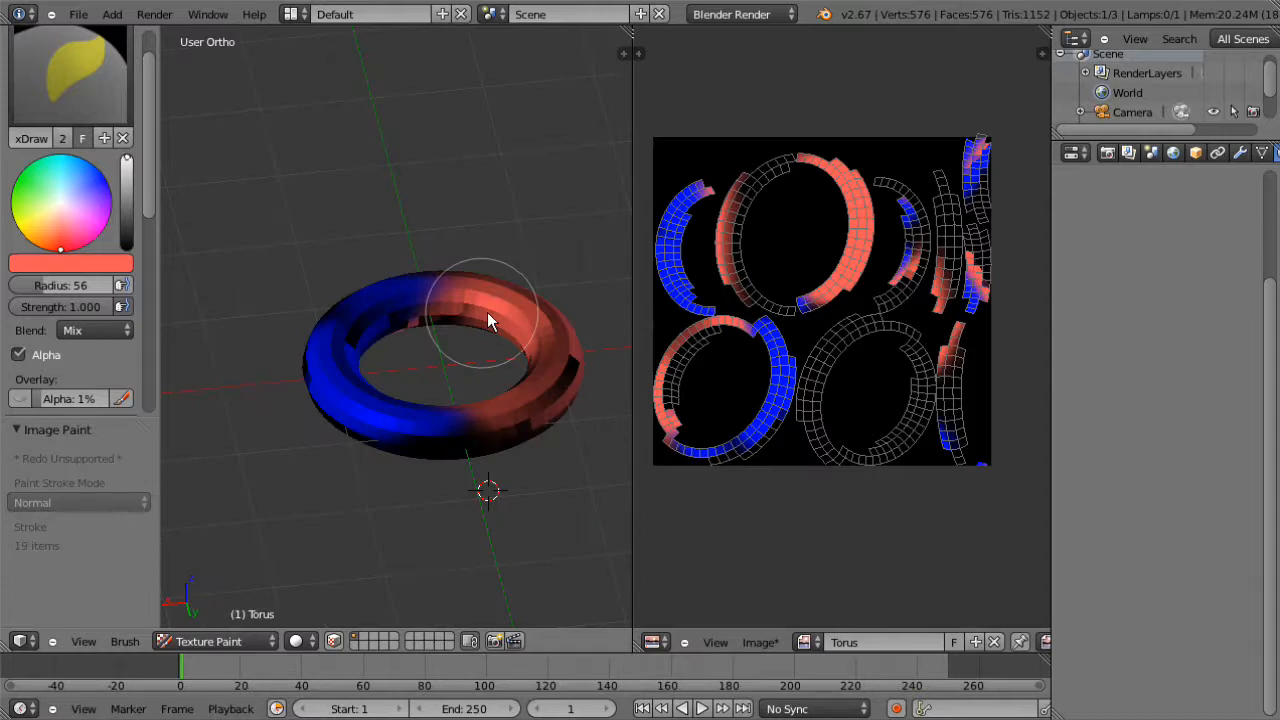
drag(511, 311, 568, 388)
mouse_move(568, 388)
middle_down()
mouse_move(373, 470)
mouse_move(530, 378)
mouse_move(550, 306)
middle_up()
drag(530, 320, 338, 273)
mouse_move(338, 273)
middle_down()
mouse_move(355, 362)
mouse_move(476, 473)
middle_up()
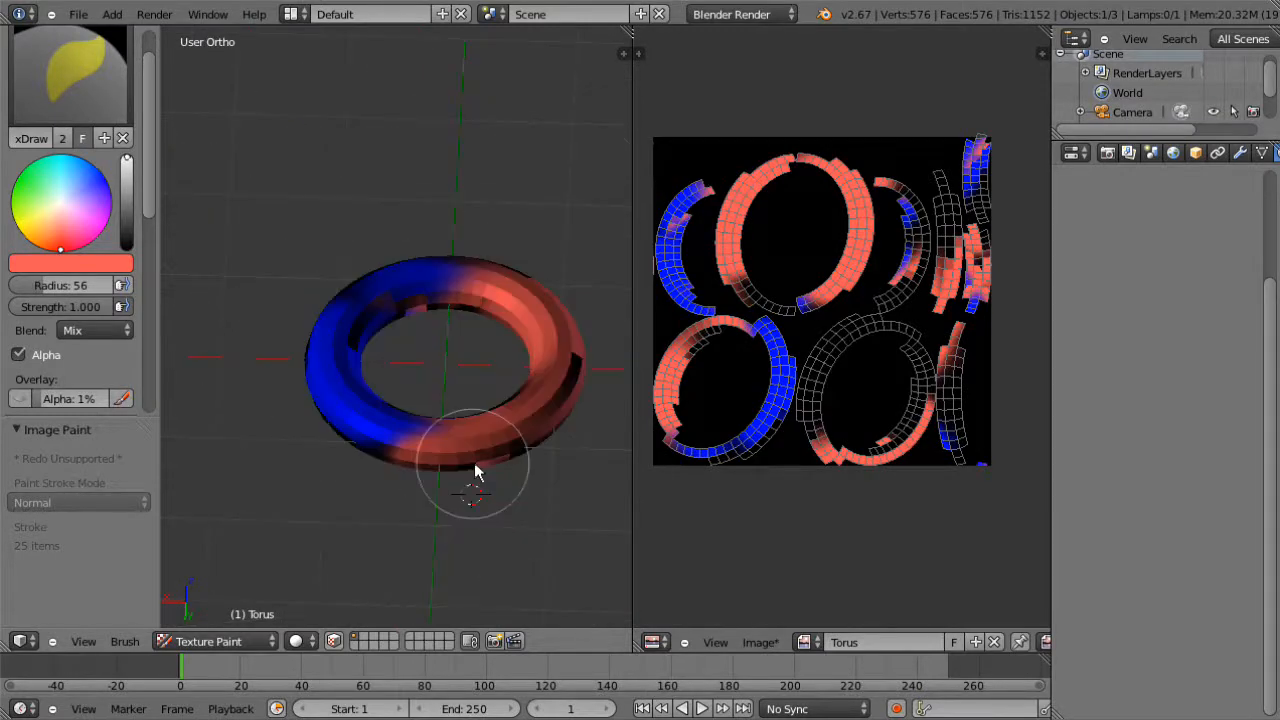
drag(475, 465, 482, 454)
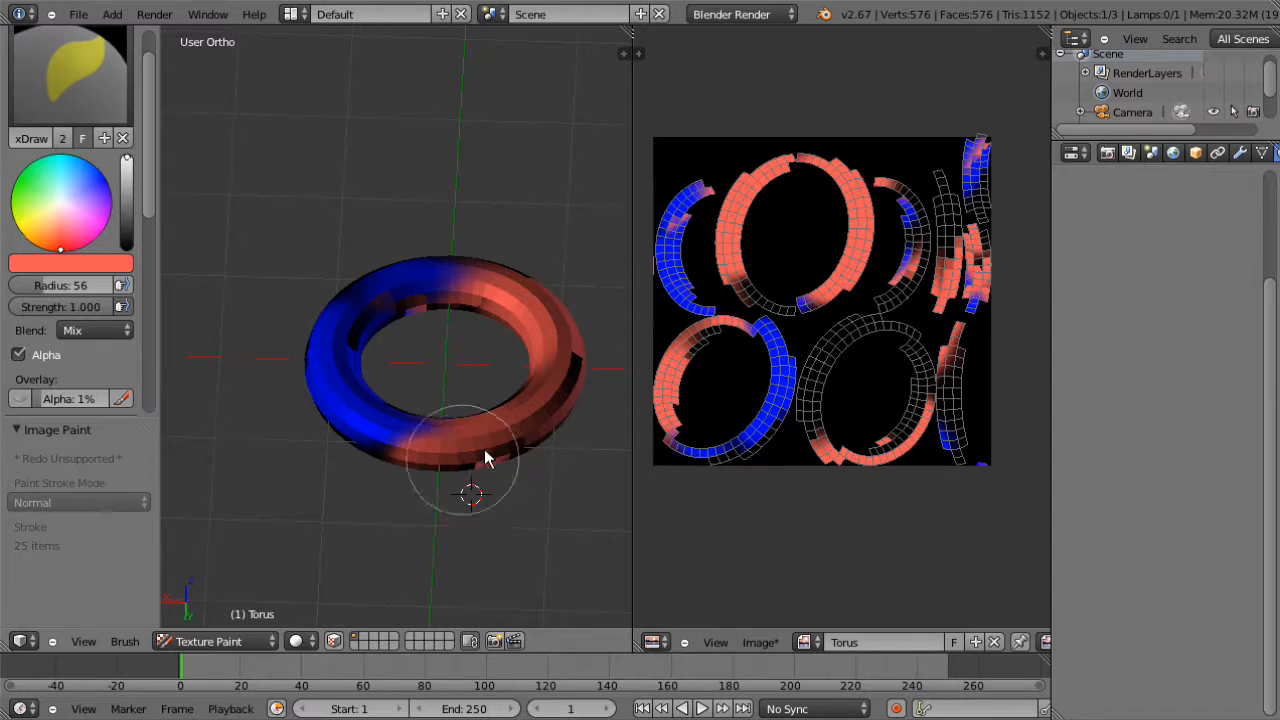
mouse_move(482, 454)
middle_down()
mouse_move(554, 508)
mouse_move(510, 438)
middle_up()
scroll(532, 499, up, 5)
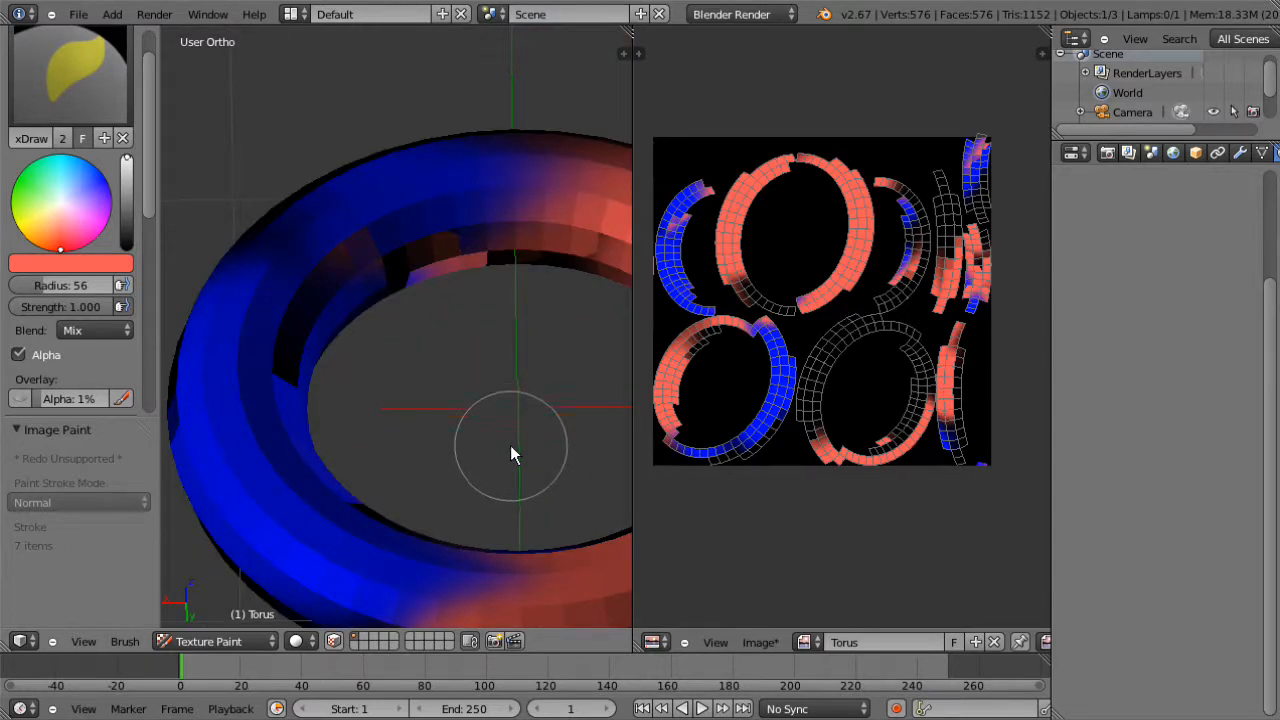
drag(506, 575, 458, 573)
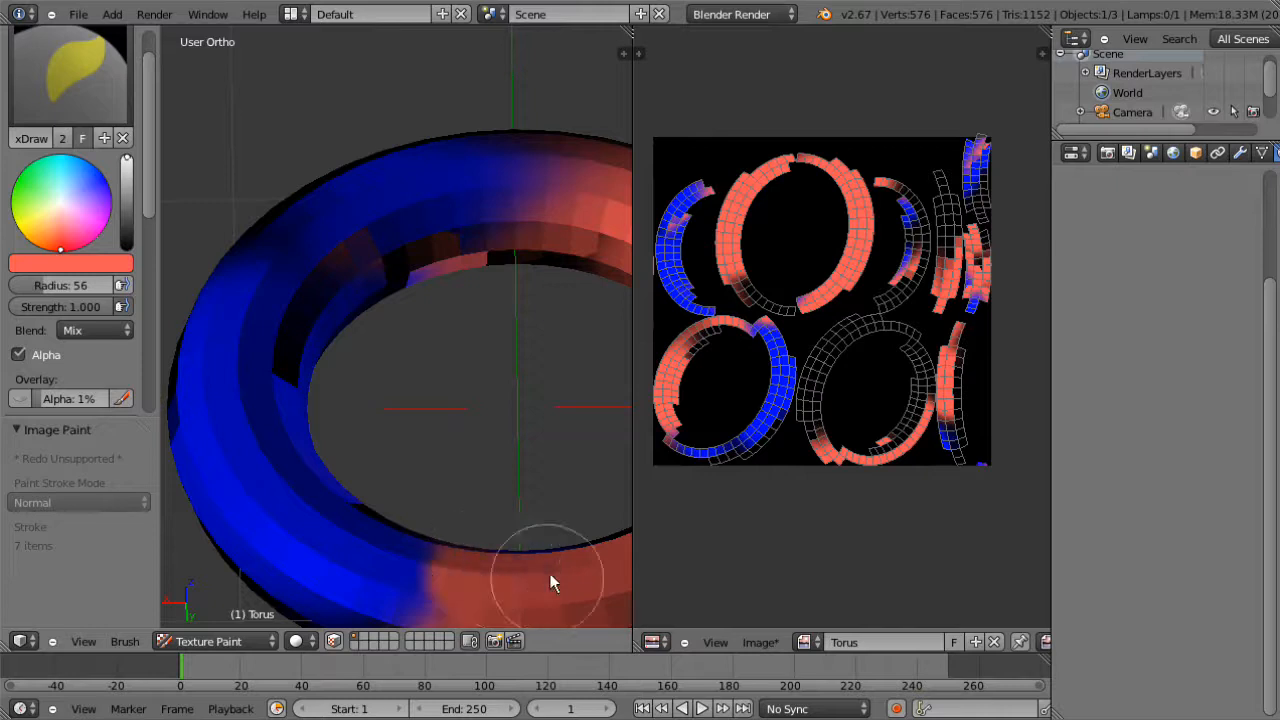
Step: Extend the light red paint into the blue section at the front of the torus and dab red on its blue inner rim
drag(551, 580, 411, 607)
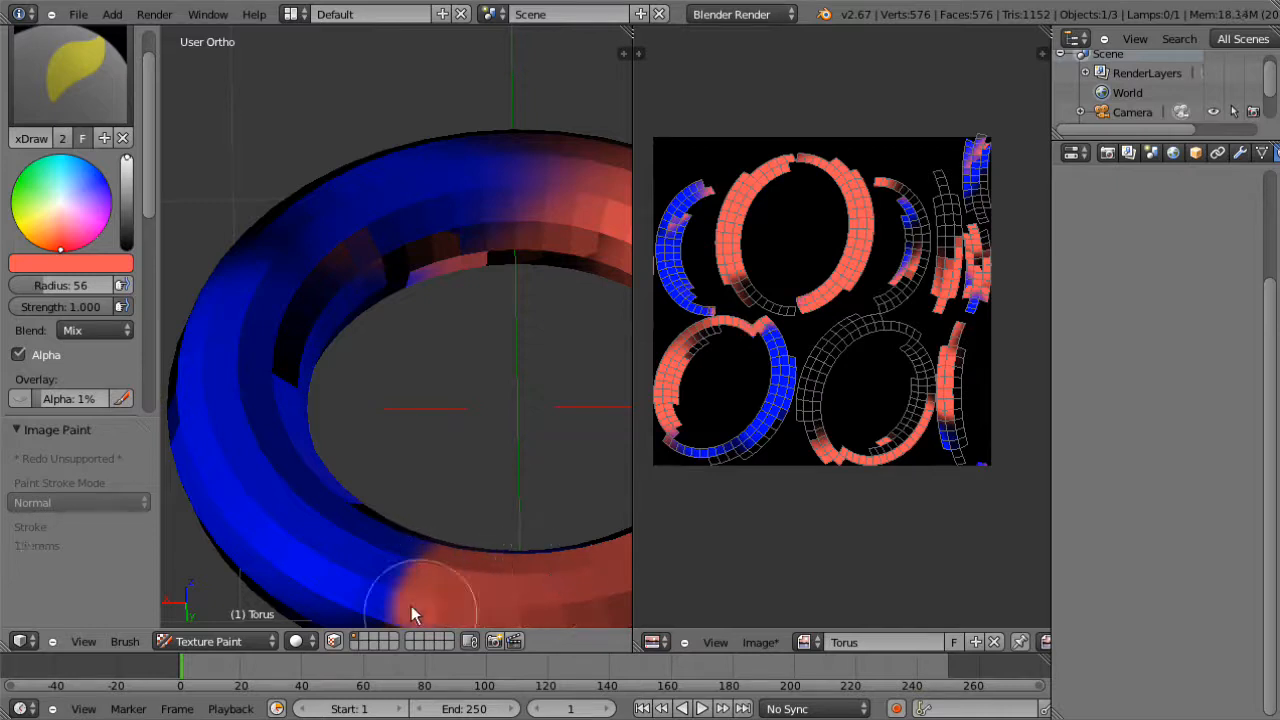
scroll(392, 577, up, 3)
drag(245, 545, 249, 552)
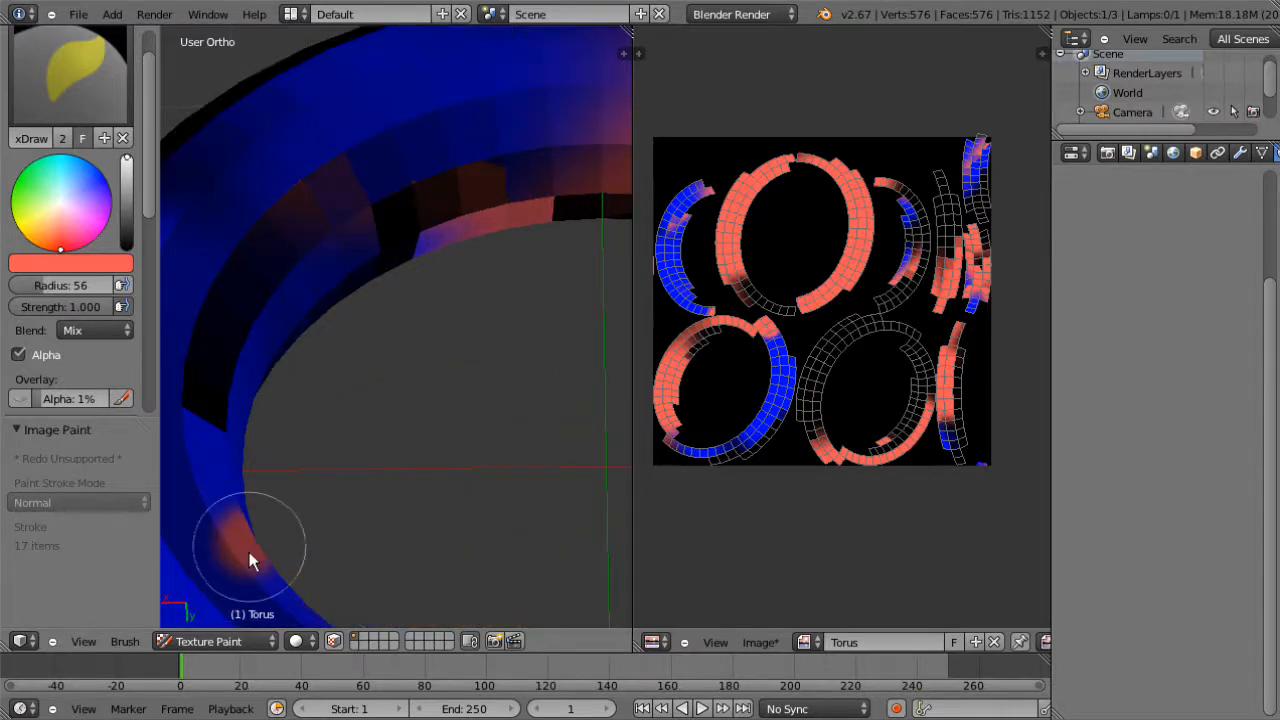
scroll(249, 552, down, 4)
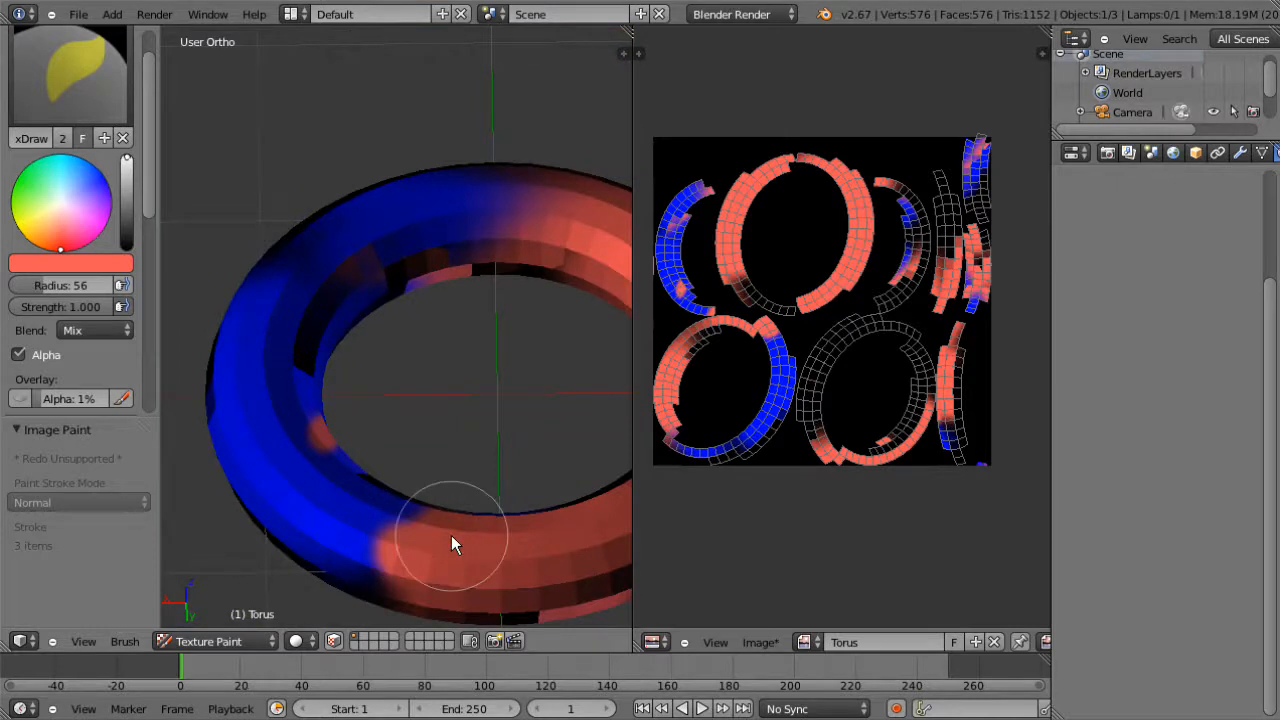
scroll(451, 535, down, 5)
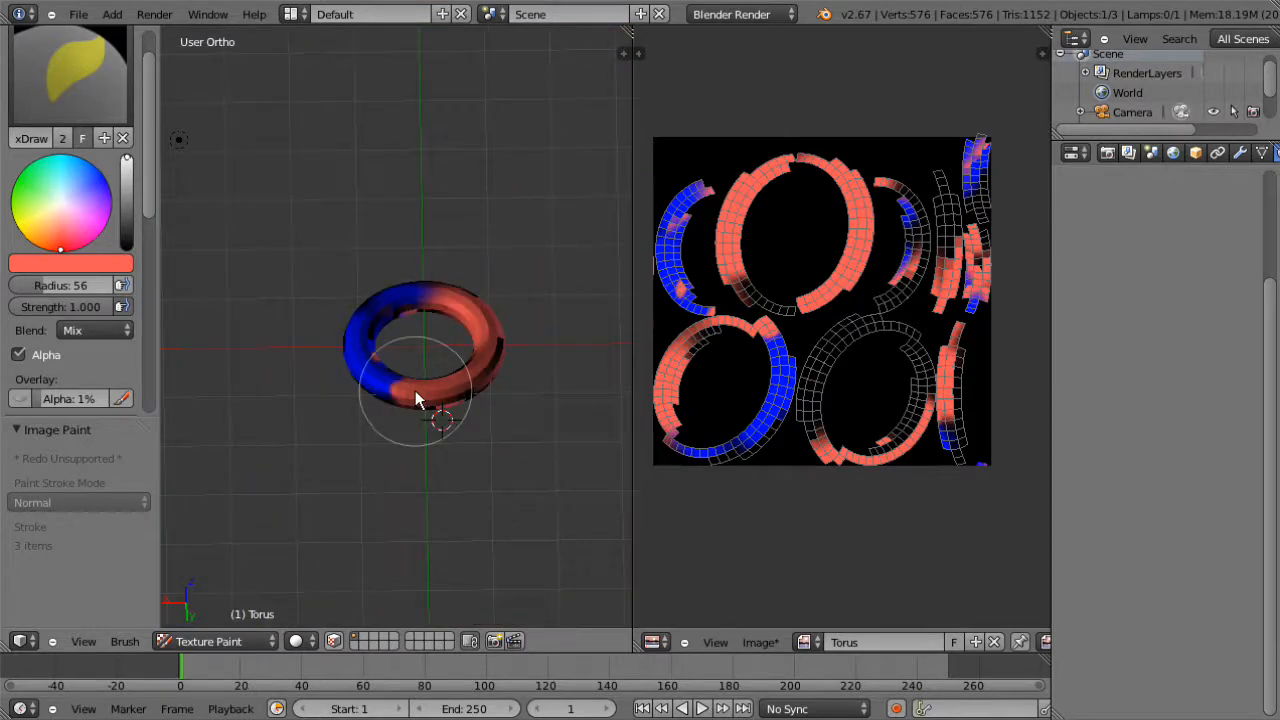
drag(416, 392, 411, 409)
Step: Paint light red over the inner wall and upper rim of the torus's blue section, leaving some blue along the outer edge
scroll(402, 418, up, 6)
middle_drag(415, 437, 475, 433)
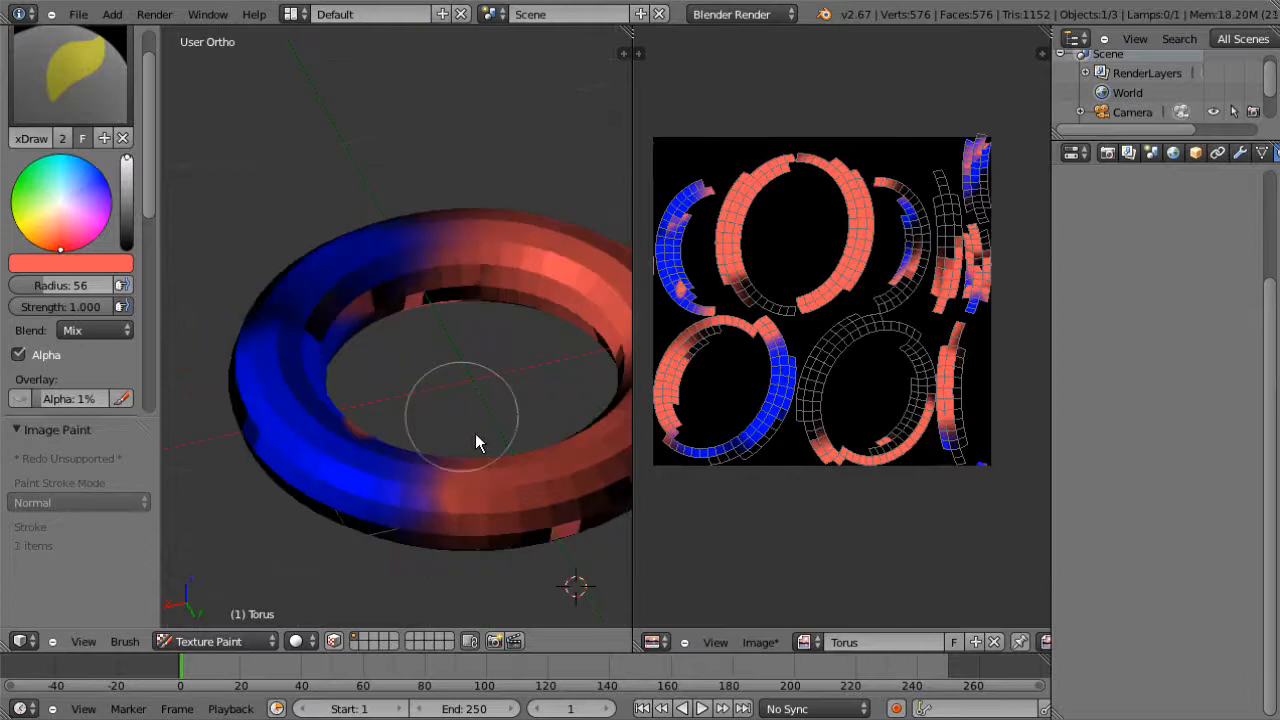
scroll(478, 438, up, 3)
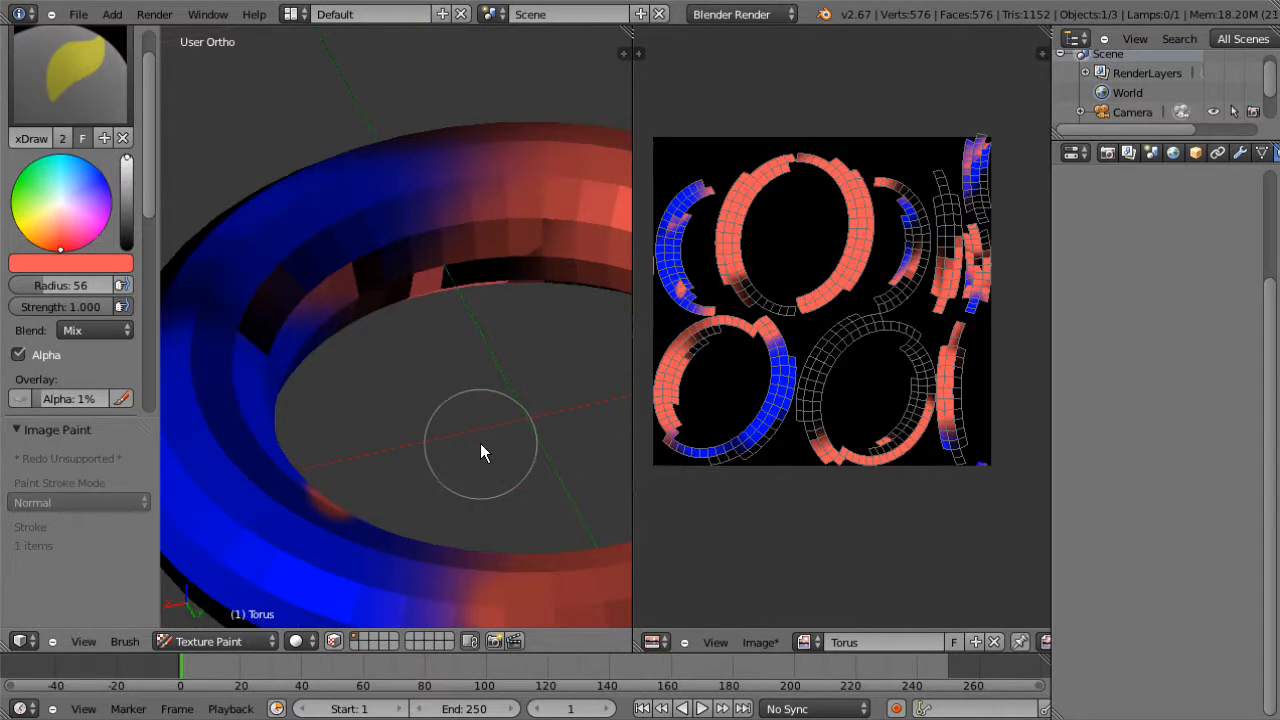
middle_drag(480, 443, 552, 340)
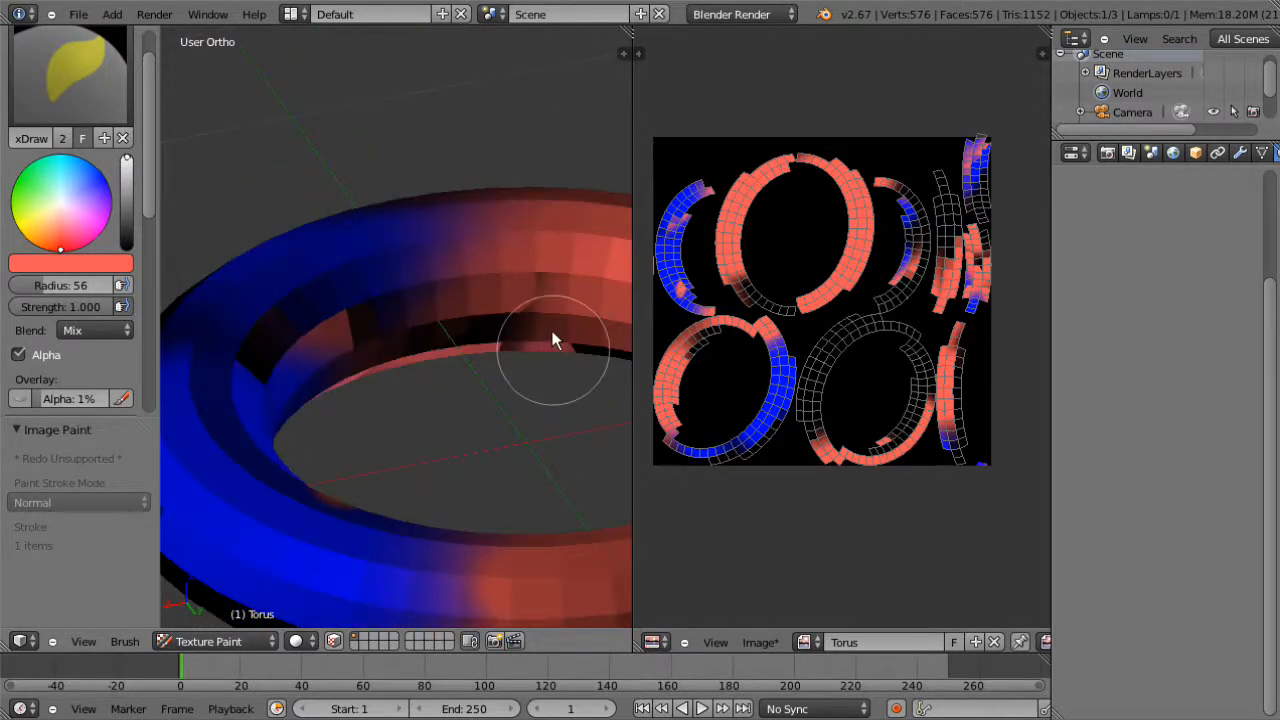
middle_drag(523, 271, 563, 388)
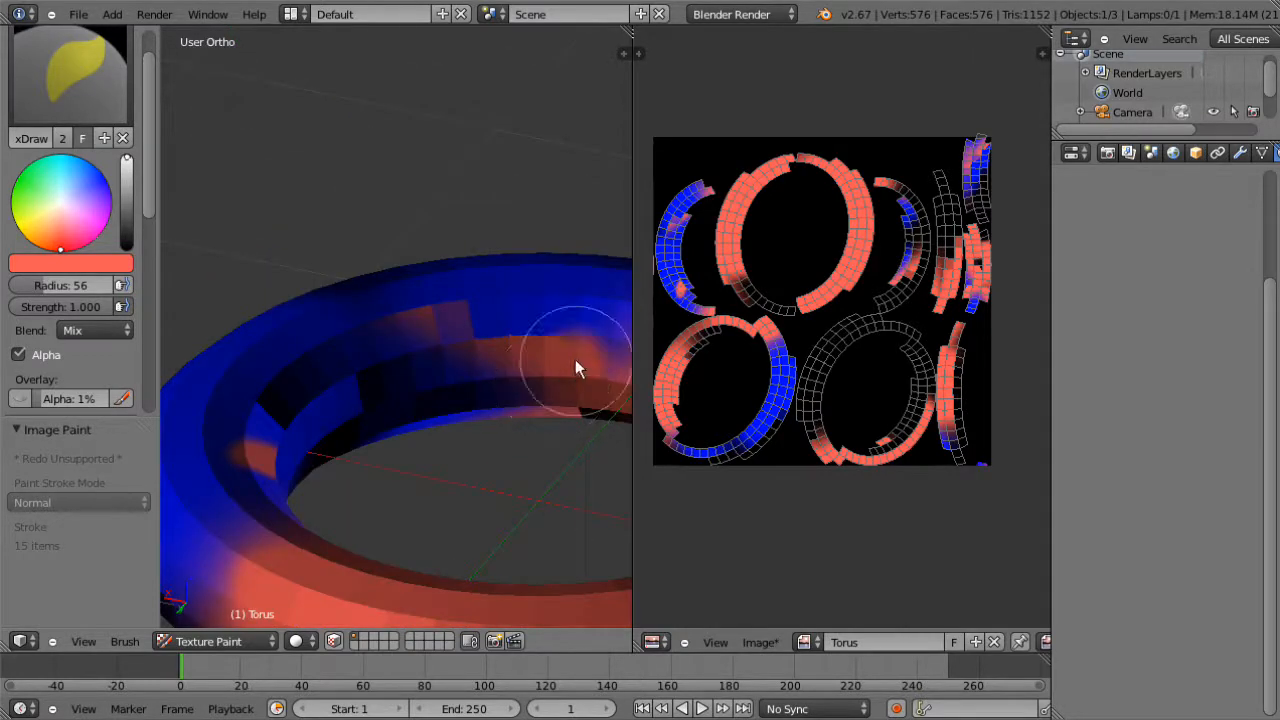
mouse_move(576, 360)
mouse_down()
mouse_move(562, 343)
mouse_move(458, 368)
mouse_move(380, 480)
mouse_up()
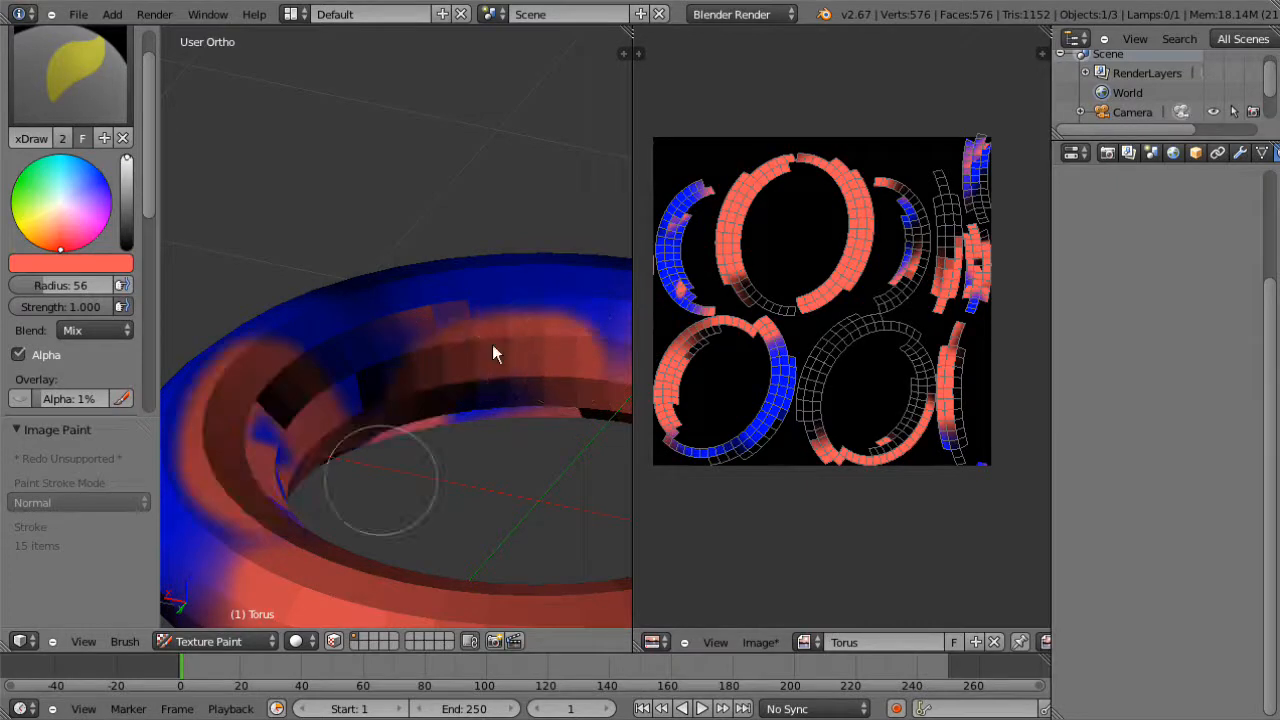
scroll(492, 344, down, 5)
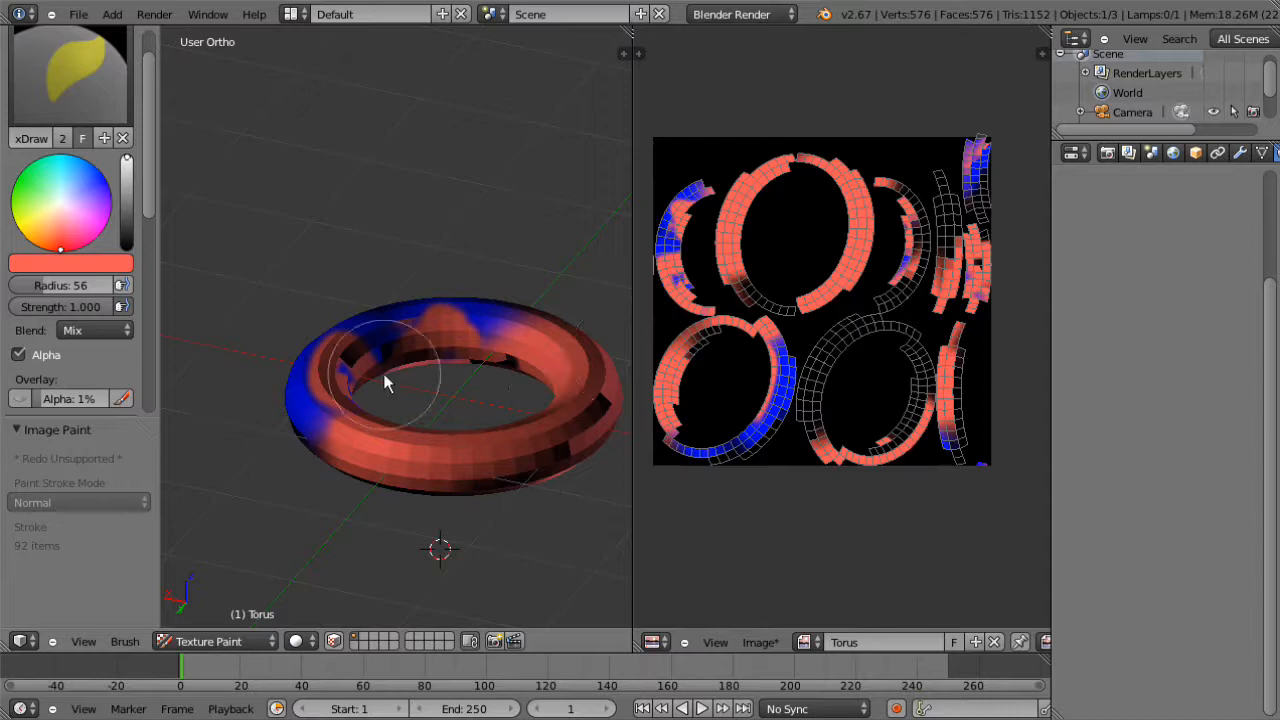
middle_drag(482, 370, 497, 416)
scroll(497, 416, down, 1)
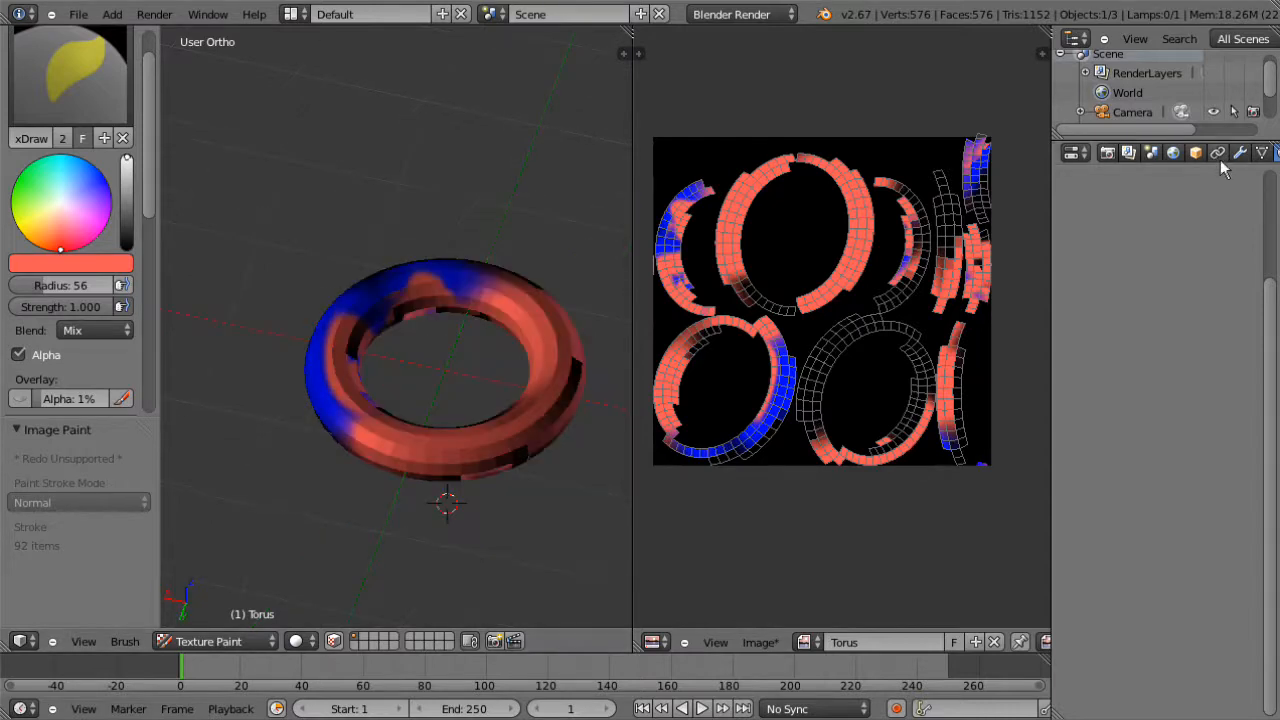
Step: Create a new texture for the paint brush and set its type to Image or Movie
scroll(1222, 158, down, 2)
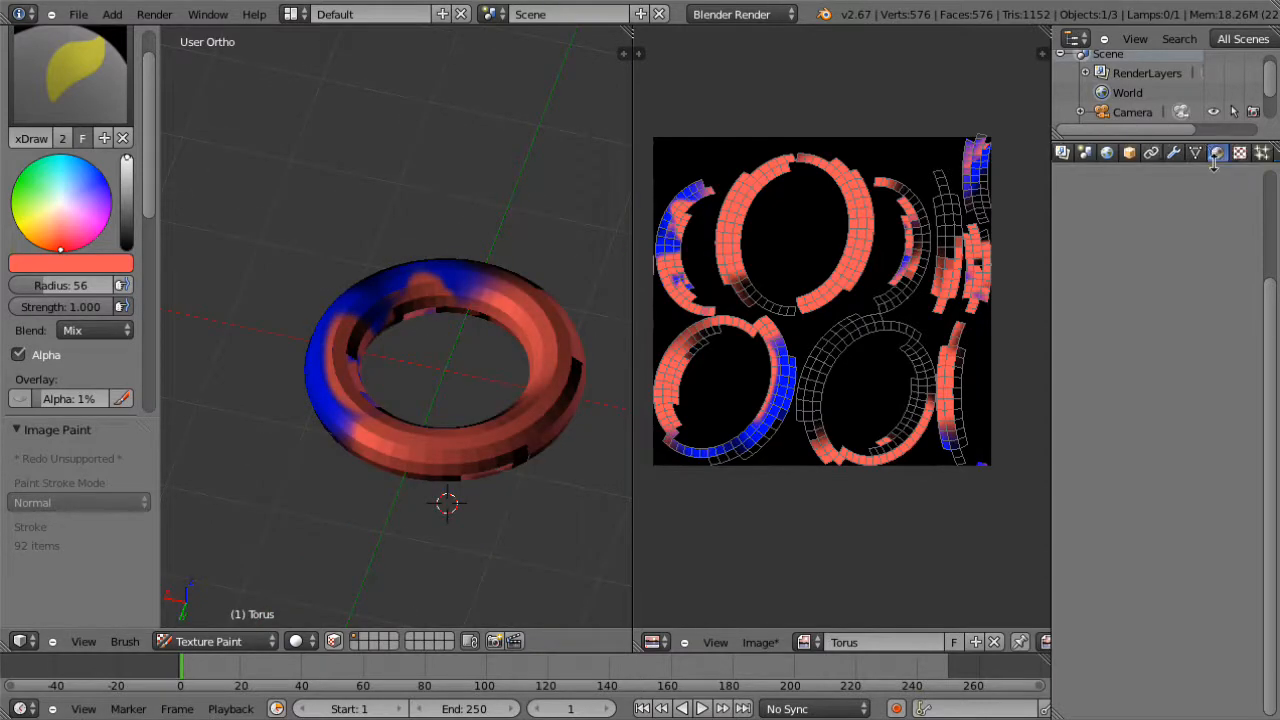
click(1244, 151)
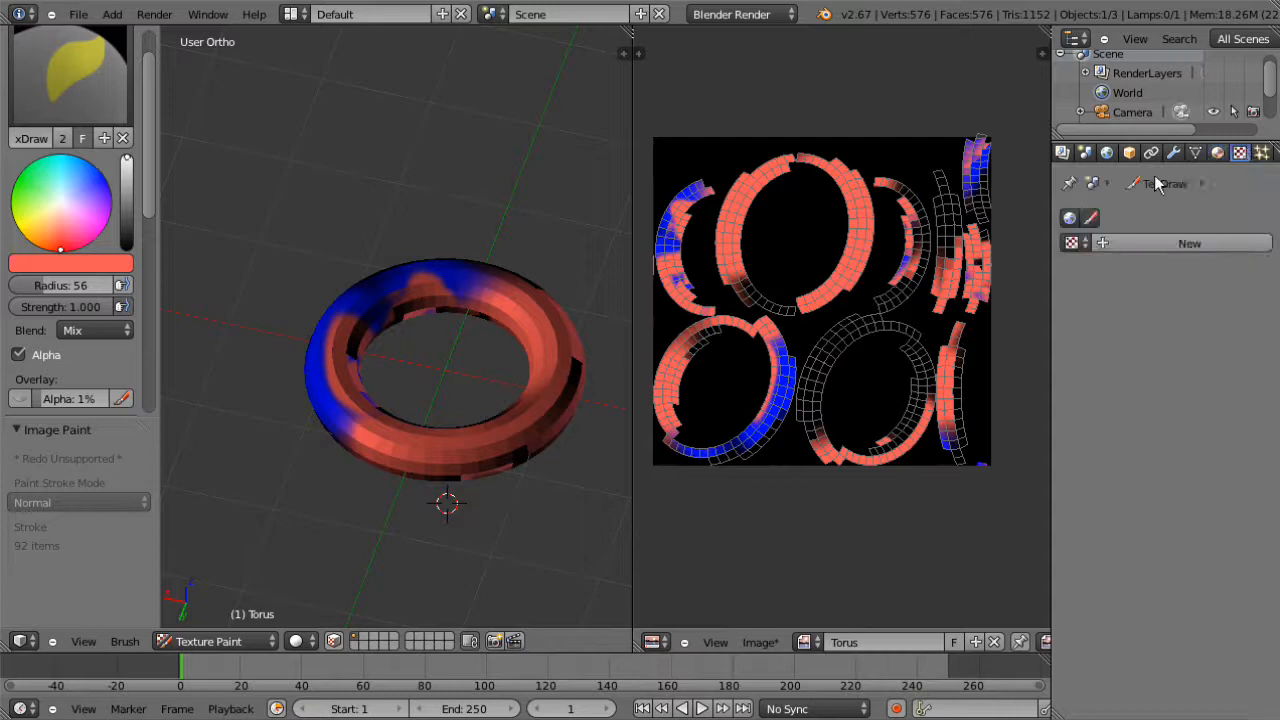
click(1091, 218)
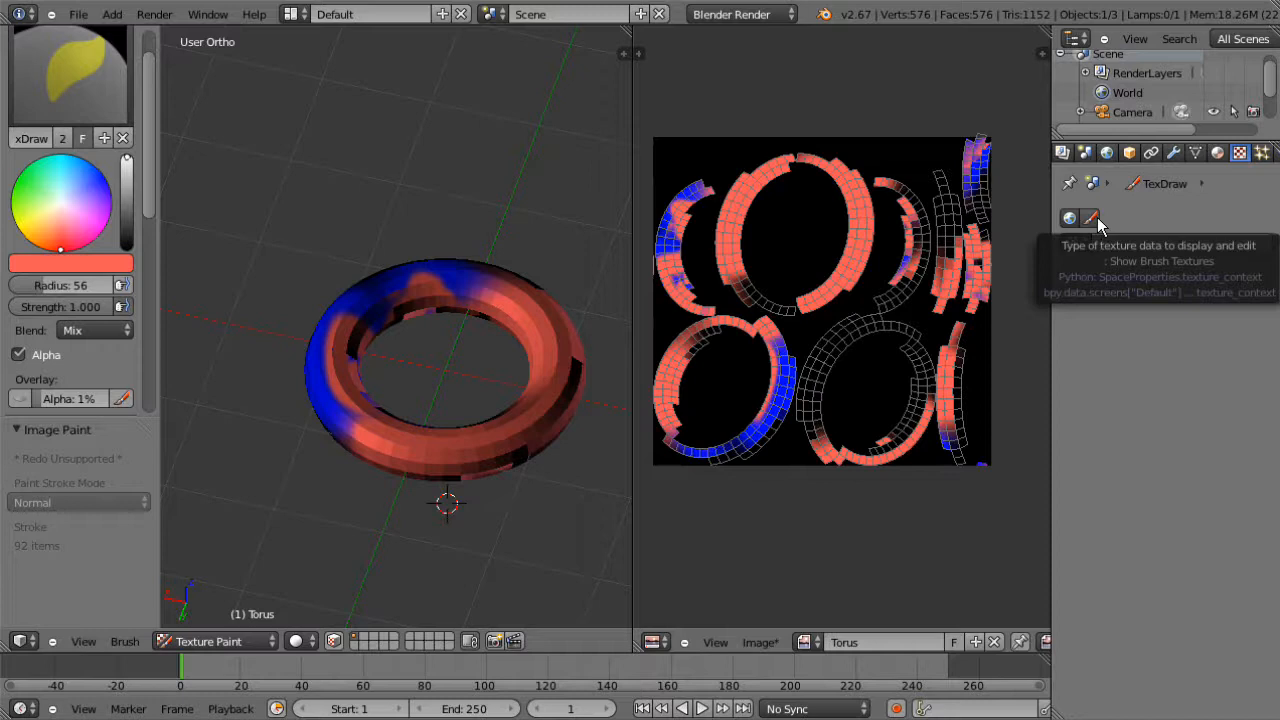
click(1141, 242)
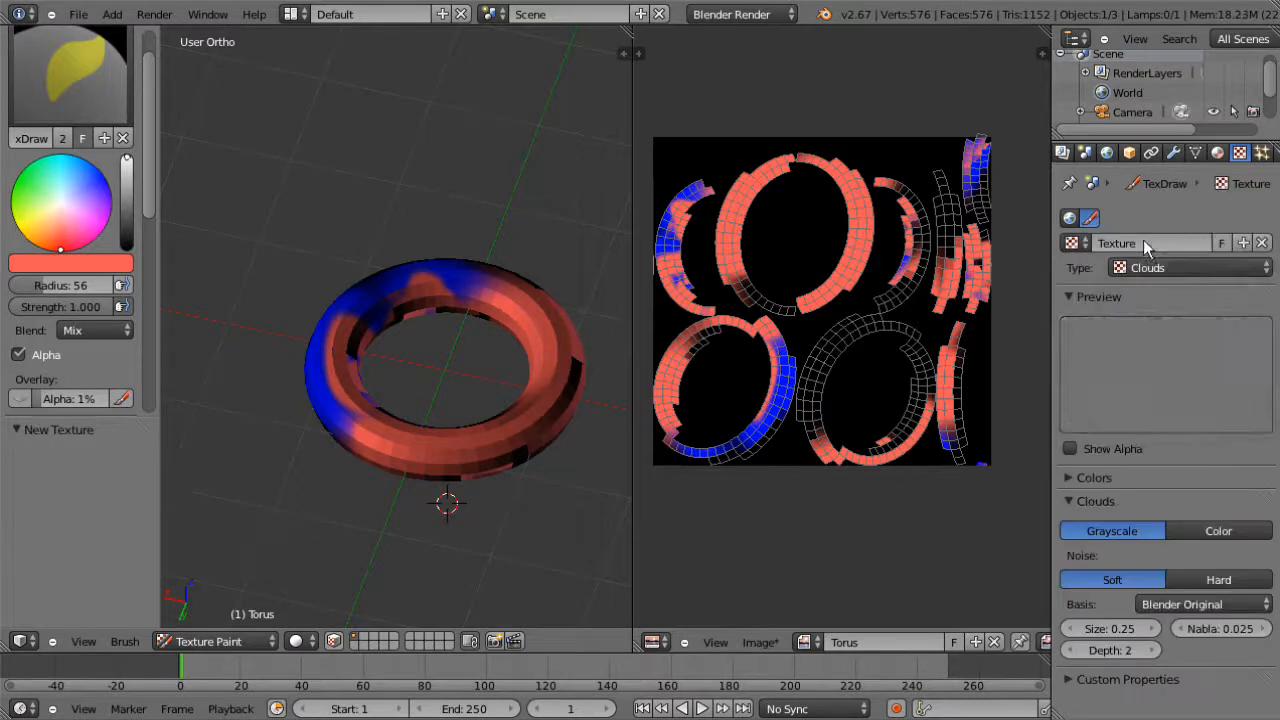
click(1175, 266)
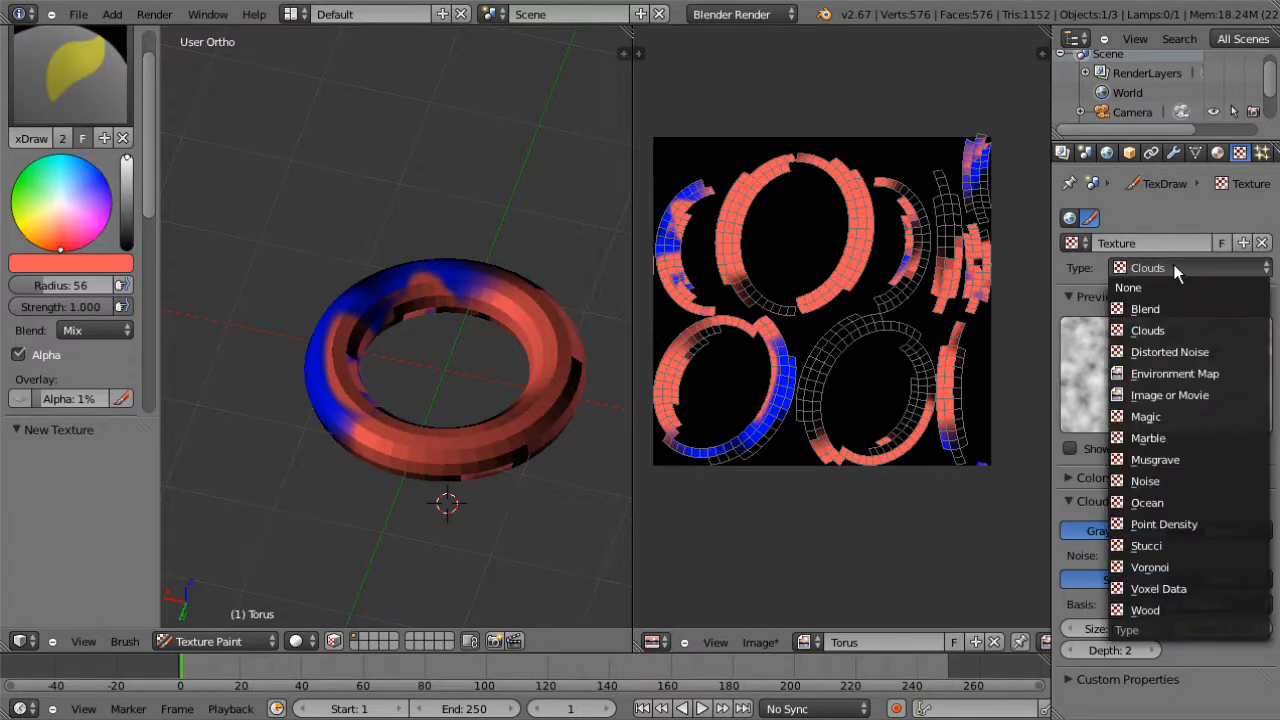
click(1182, 394)
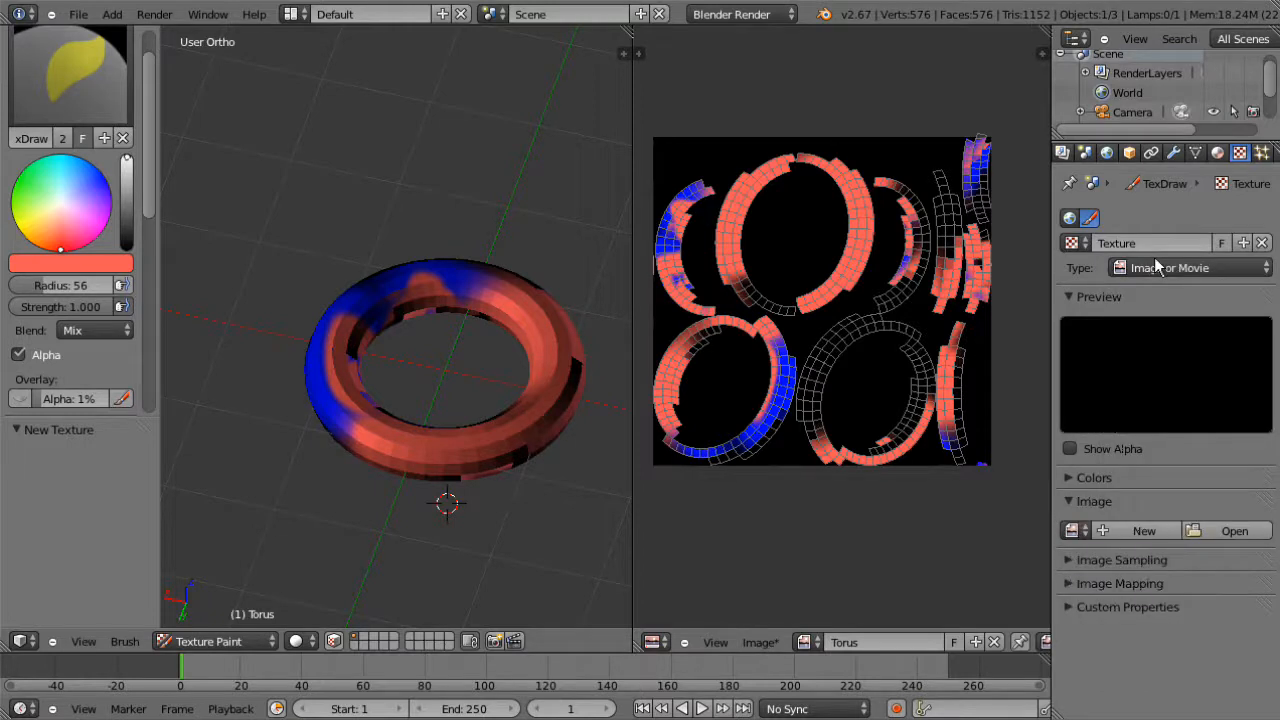
Step: Load iron.jpg from the Textures folder in My Documents as the brush texture's image
click(1204, 533)
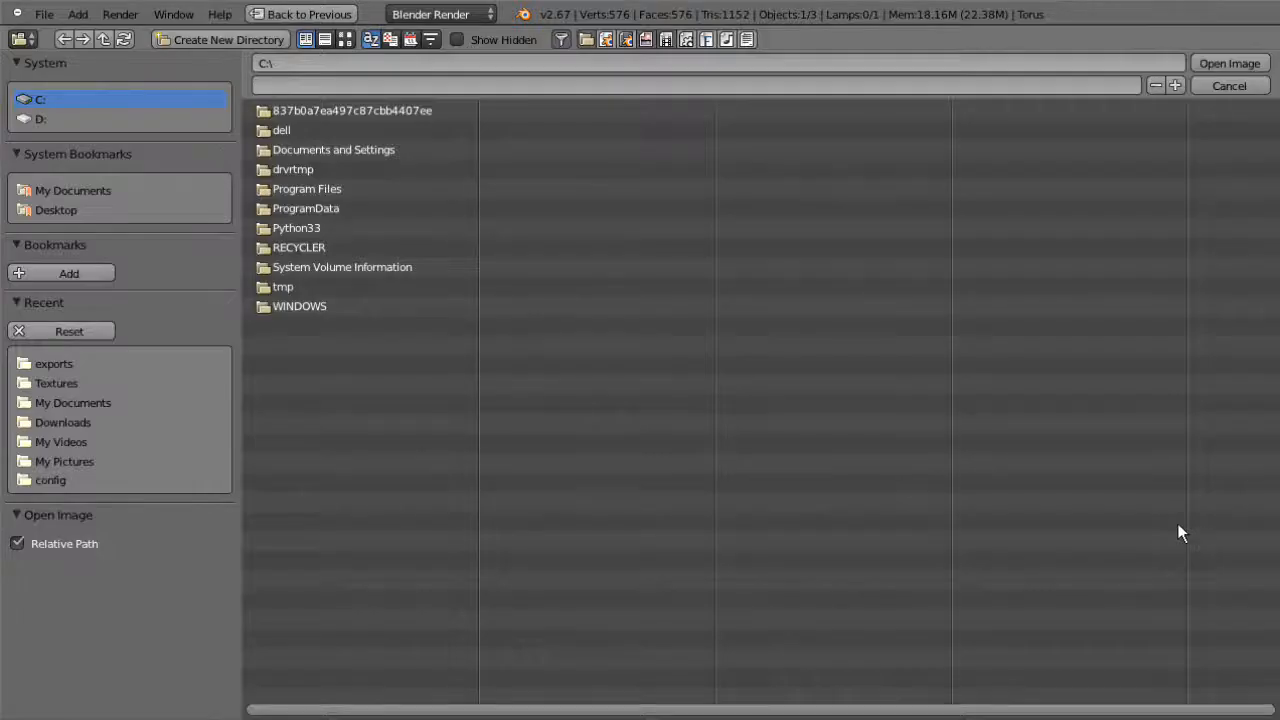
click(50, 402)
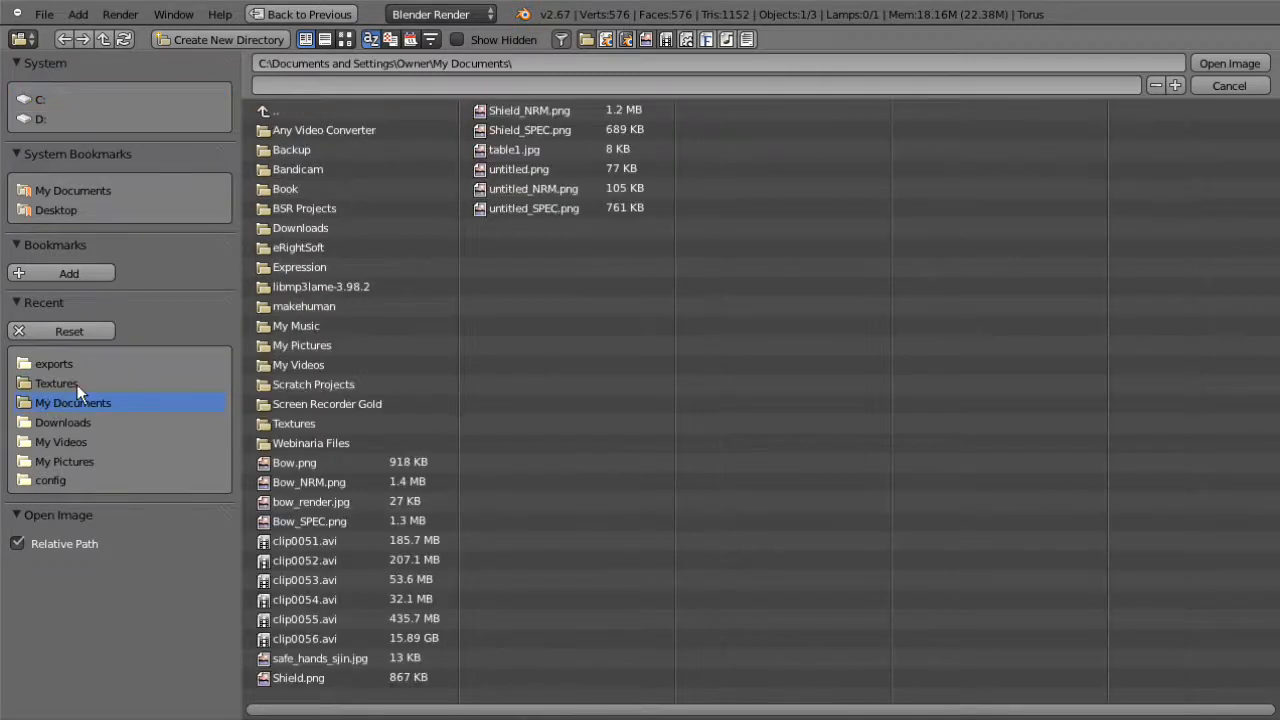
click(292, 424)
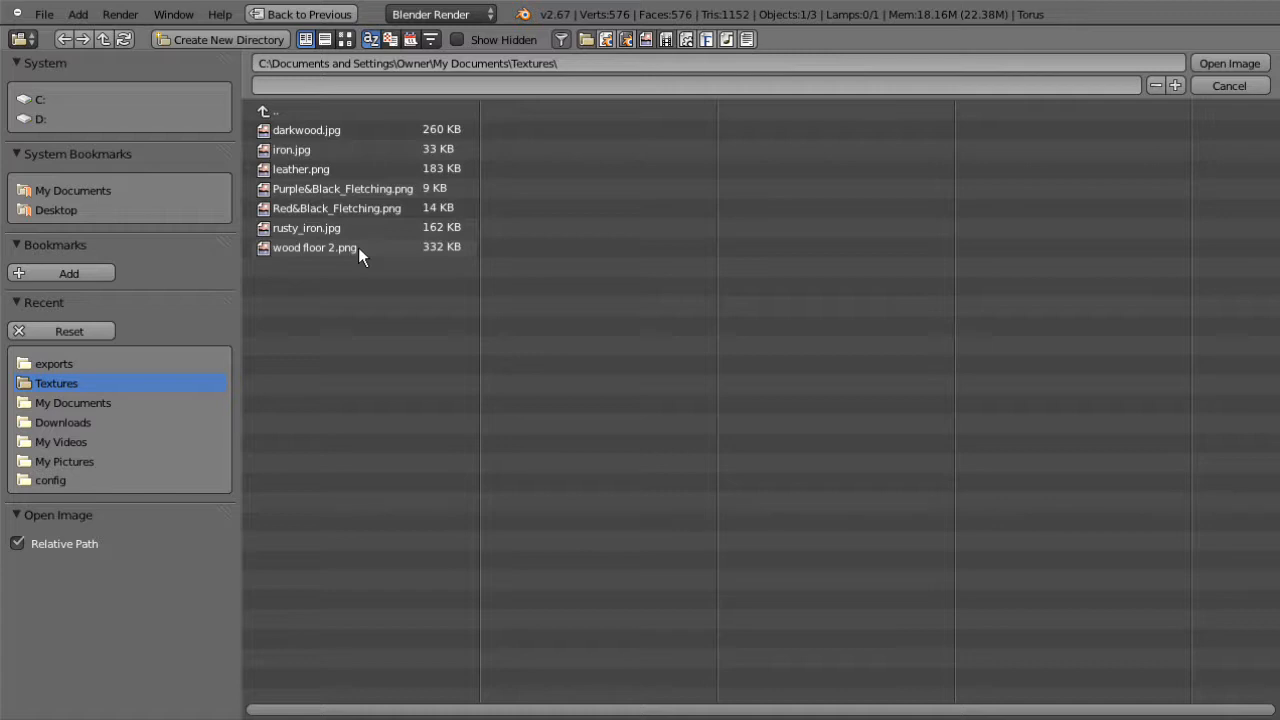
click(306, 151)
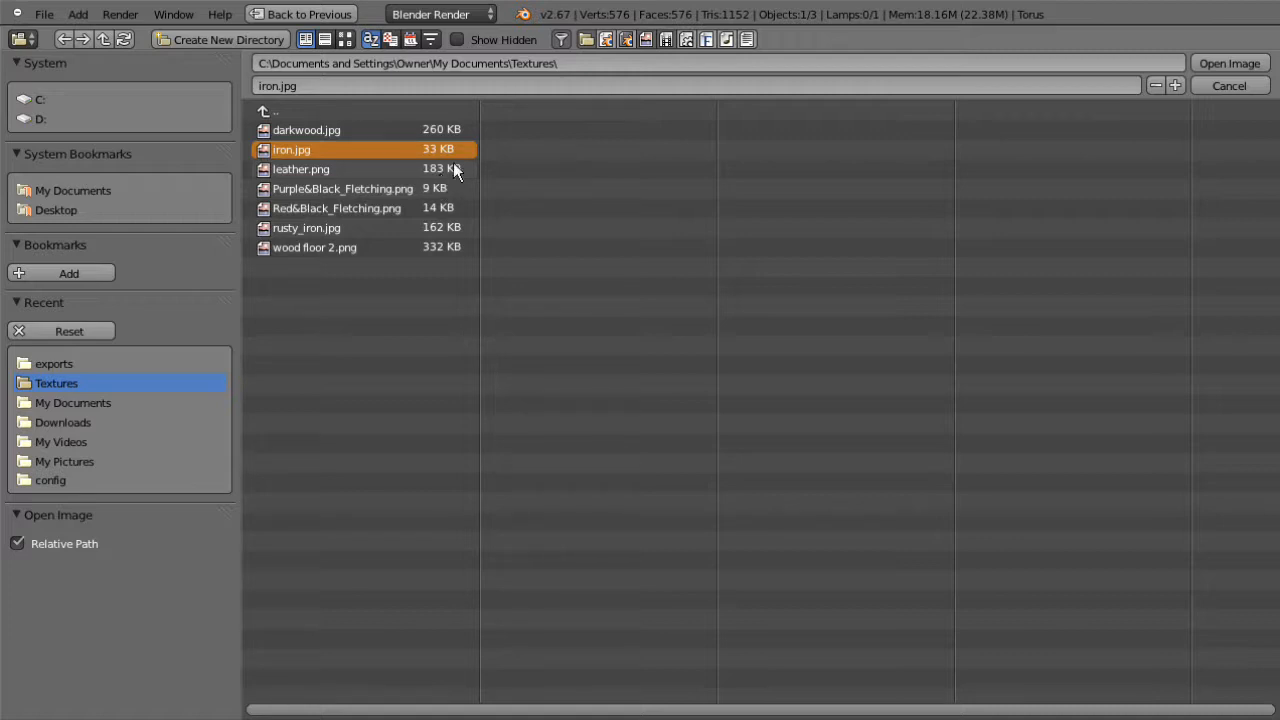
click(1230, 63)
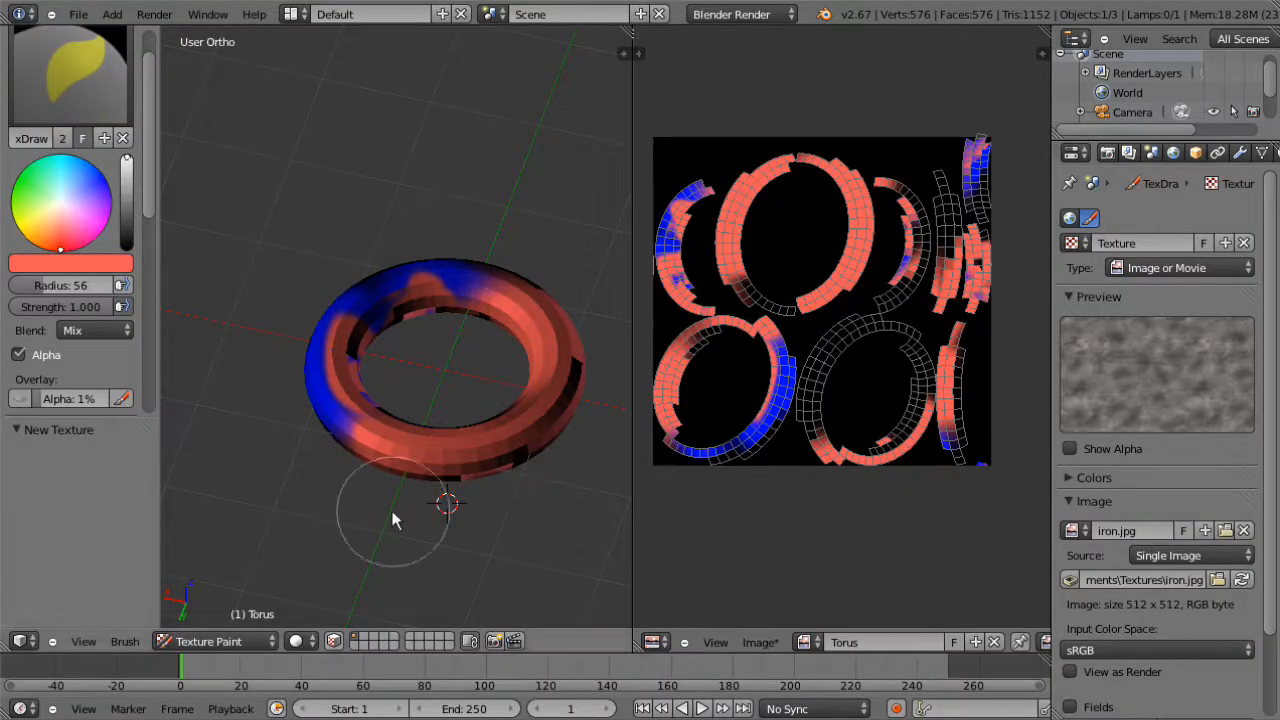
Step: Paint the iron texture in light red across part of the torus's underside
scroll(1275, 433, down, 1)
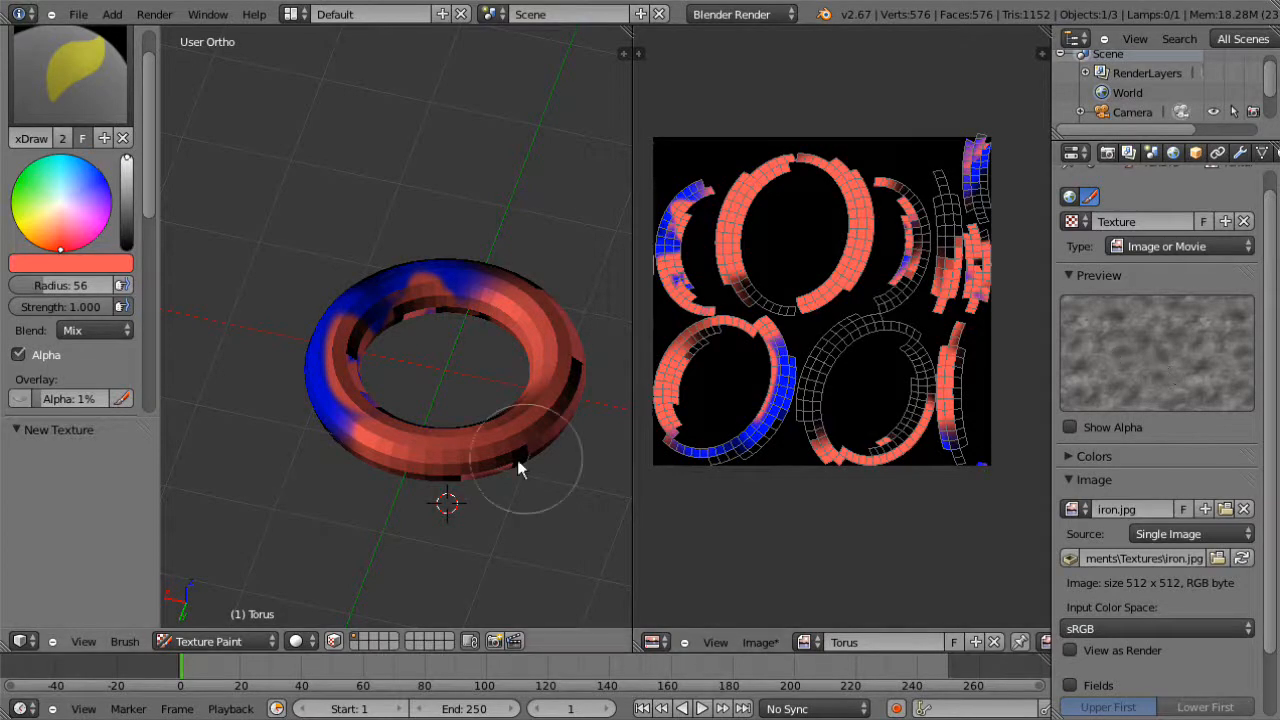
middle_drag(517, 460, 381, 291)
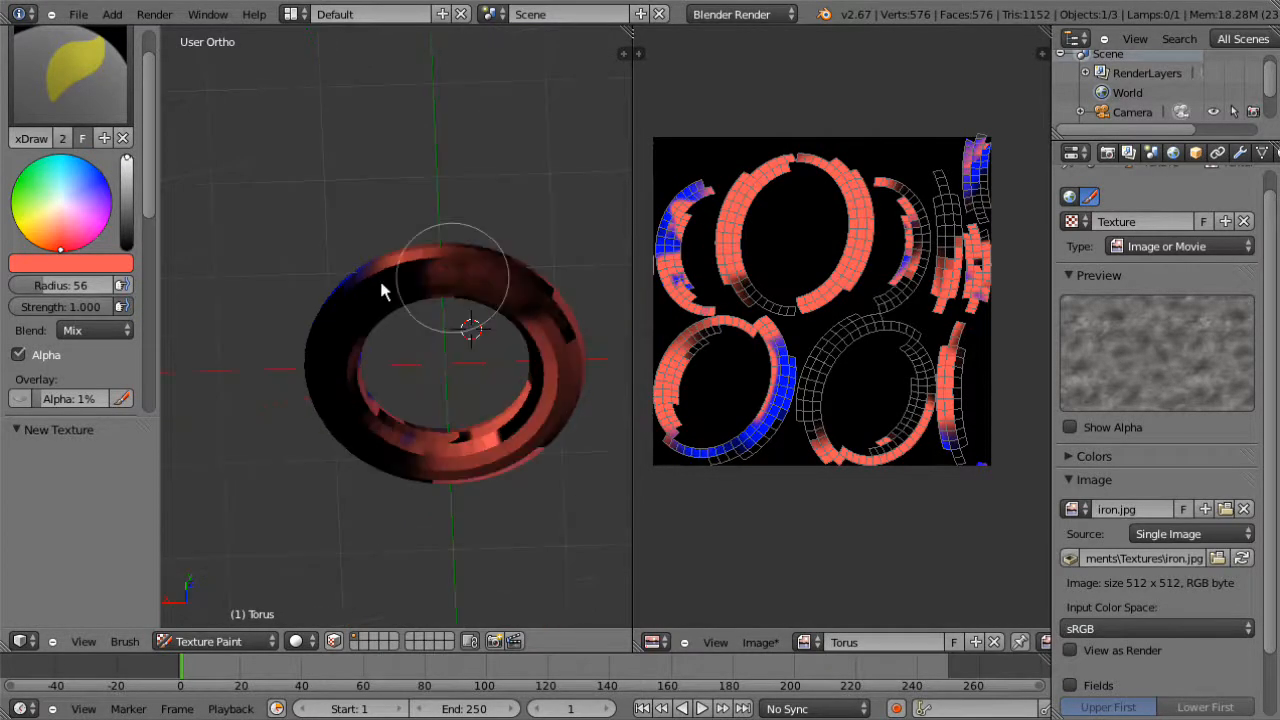
click(381, 291)
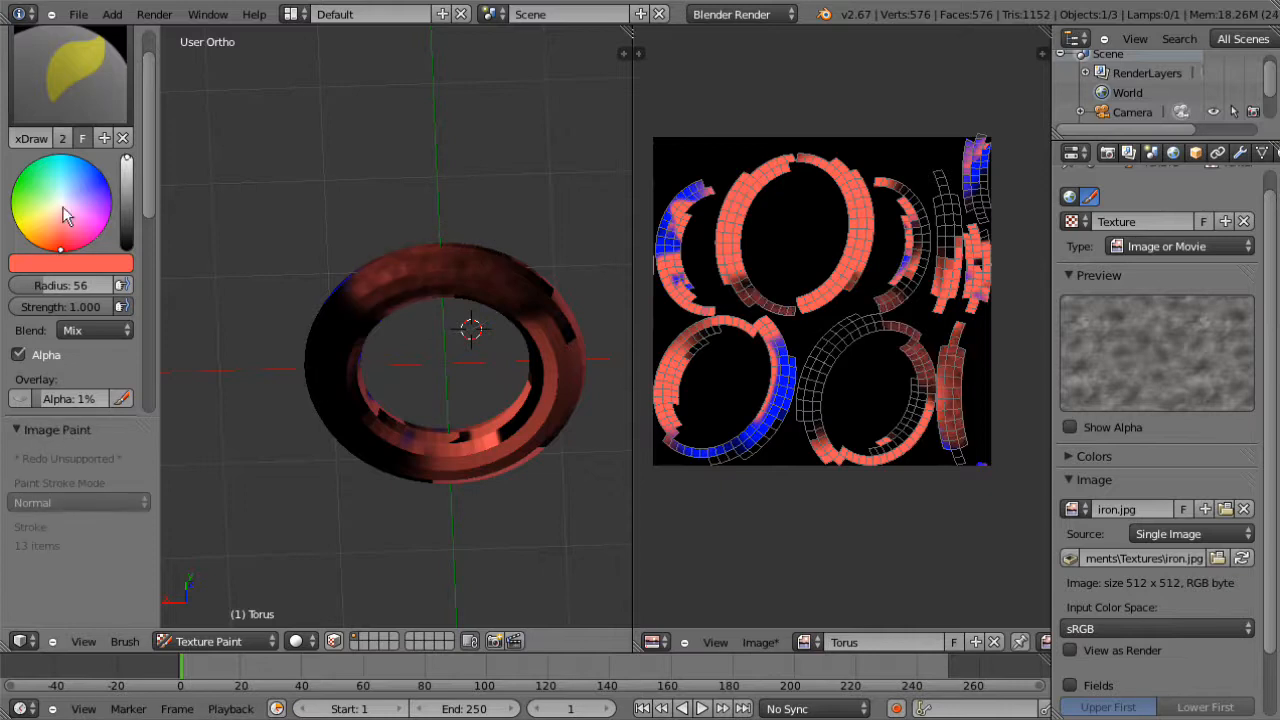
Step: Set the brush color to near white and paint the iron texture over the mixed blue and red section on the torus's upper face
click(62, 208)
mouse_move(450, 470)
middle_down()
mouse_move(463, 557)
mouse_move(453, 698)
middle_up()
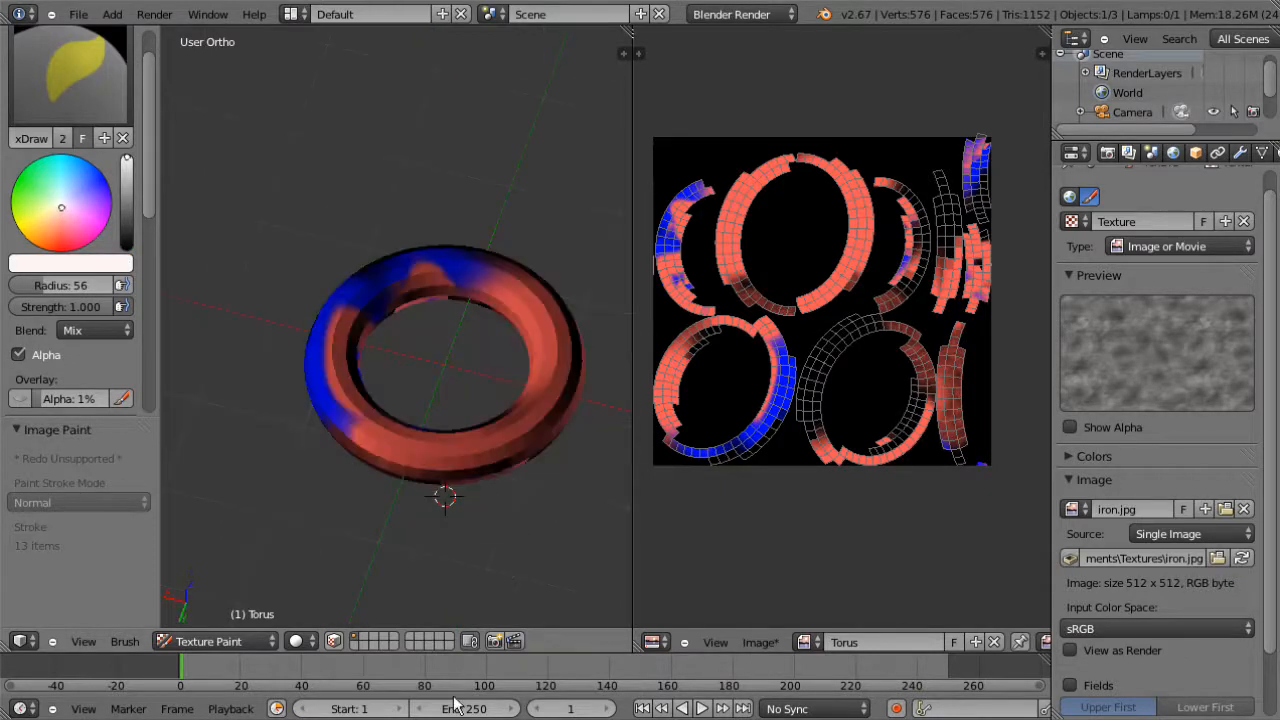
middle_drag(450, 560, 483, 435)
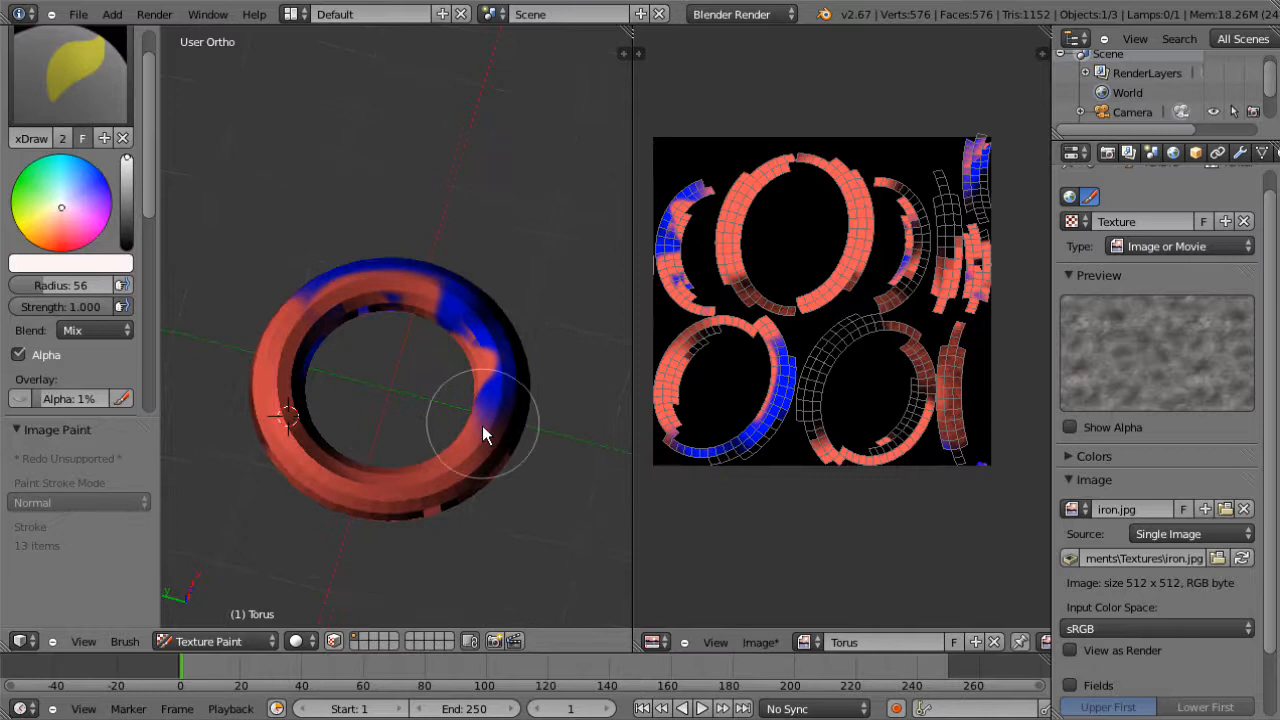
mouse_move(483, 435)
mouse_down()
mouse_move(434, 290)
mouse_move(380, 295)
mouse_up()
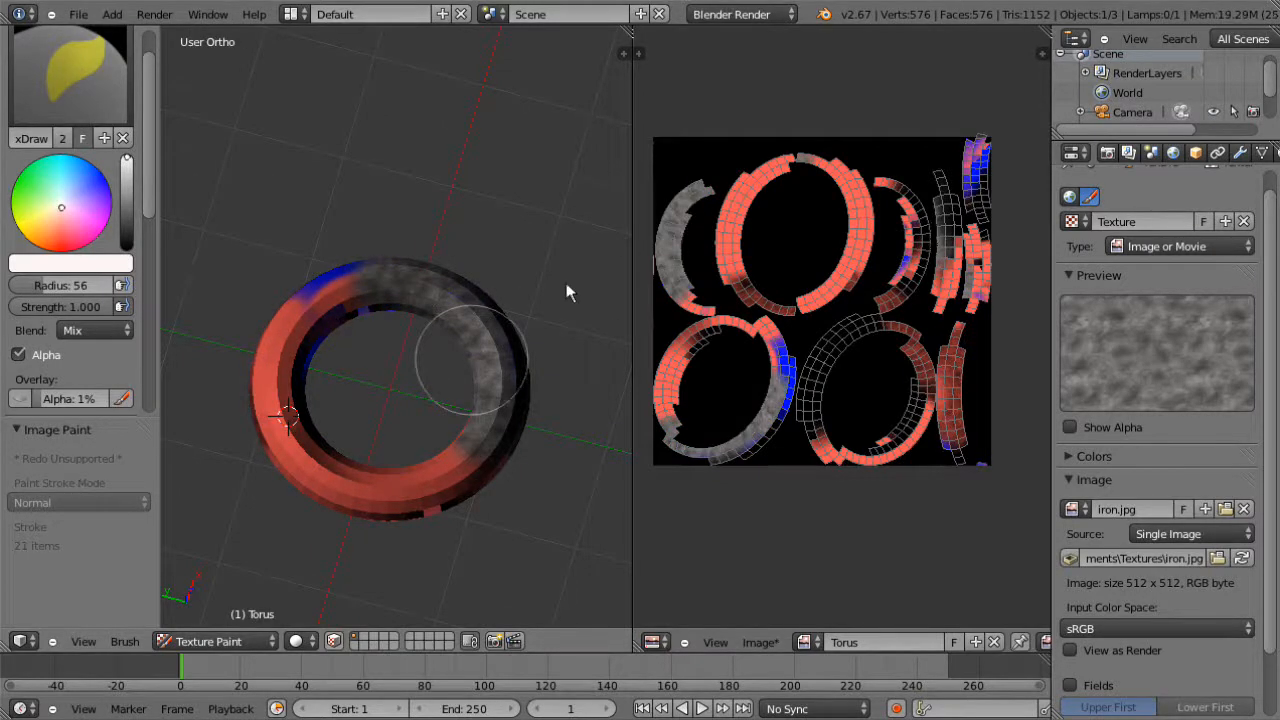
Step: Paint the iron texture around the torus's front side, dark underside and unpainted inner wall
mouse_move(566, 284)
middle_down()
mouse_move(613, 312)
mouse_move(432, 425)
middle_up()
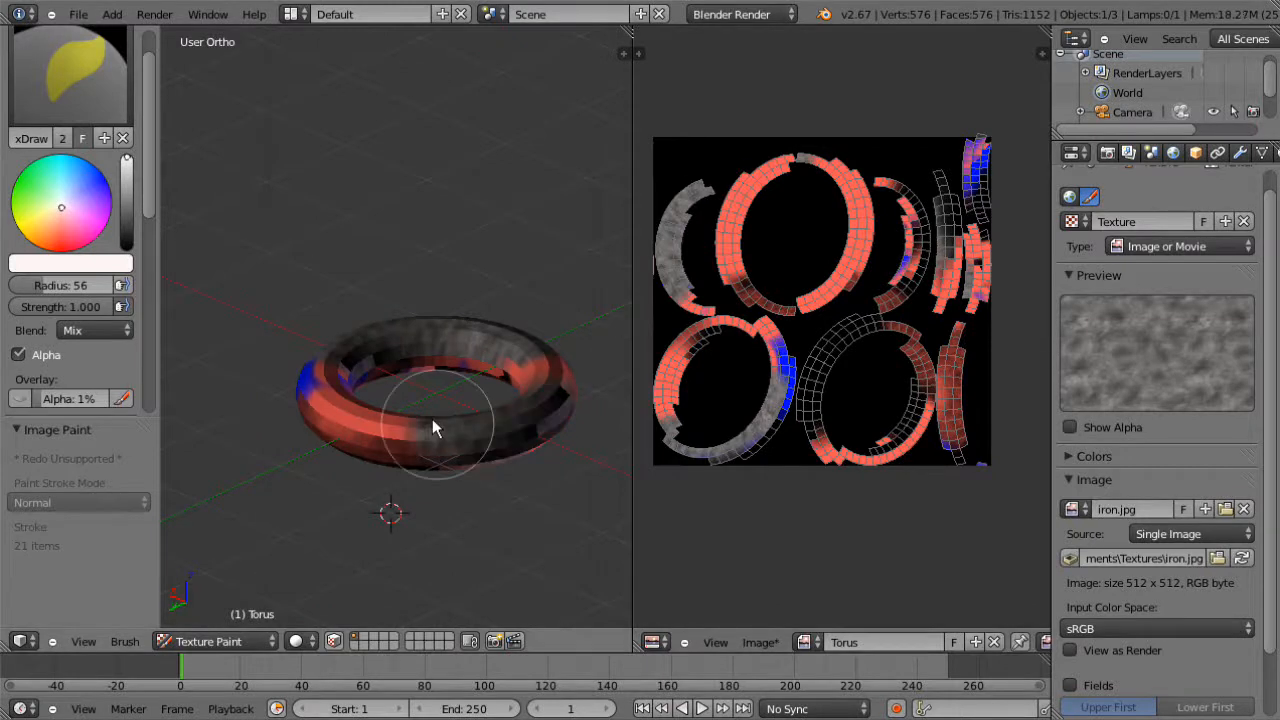
drag(432, 420, 366, 443)
middle_drag(451, 437, 359, 427)
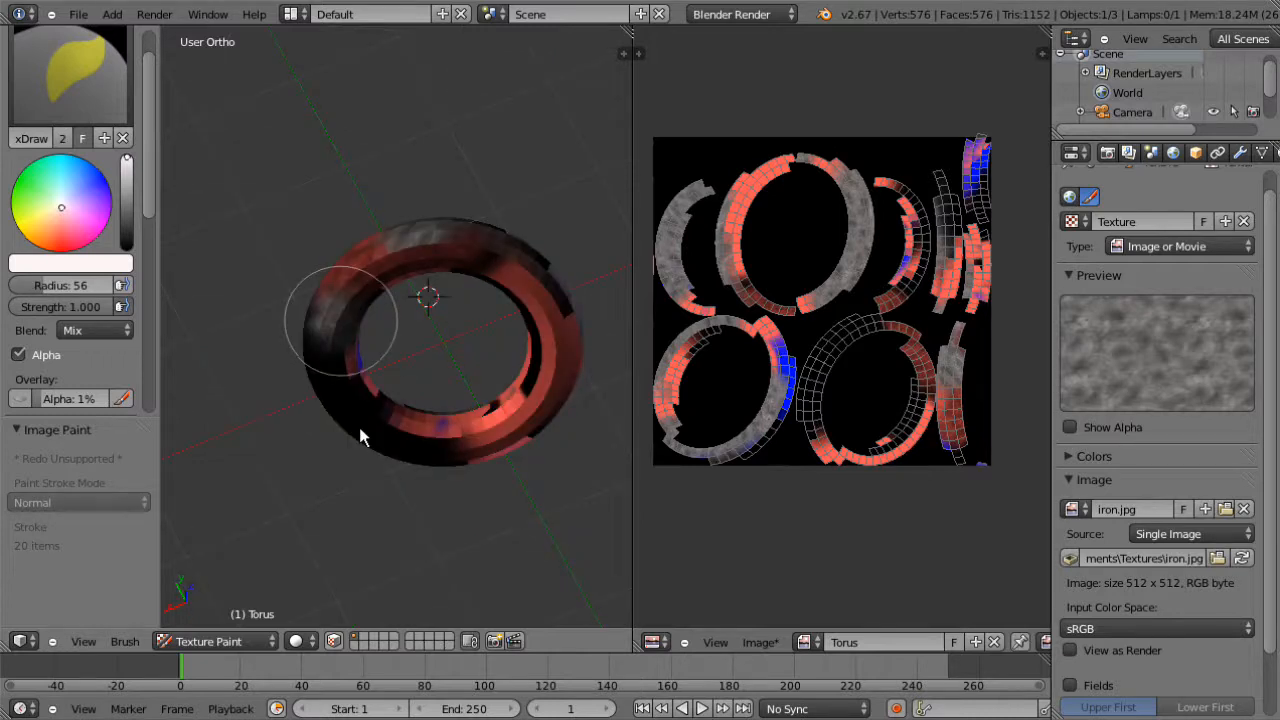
drag(360, 429, 451, 443)
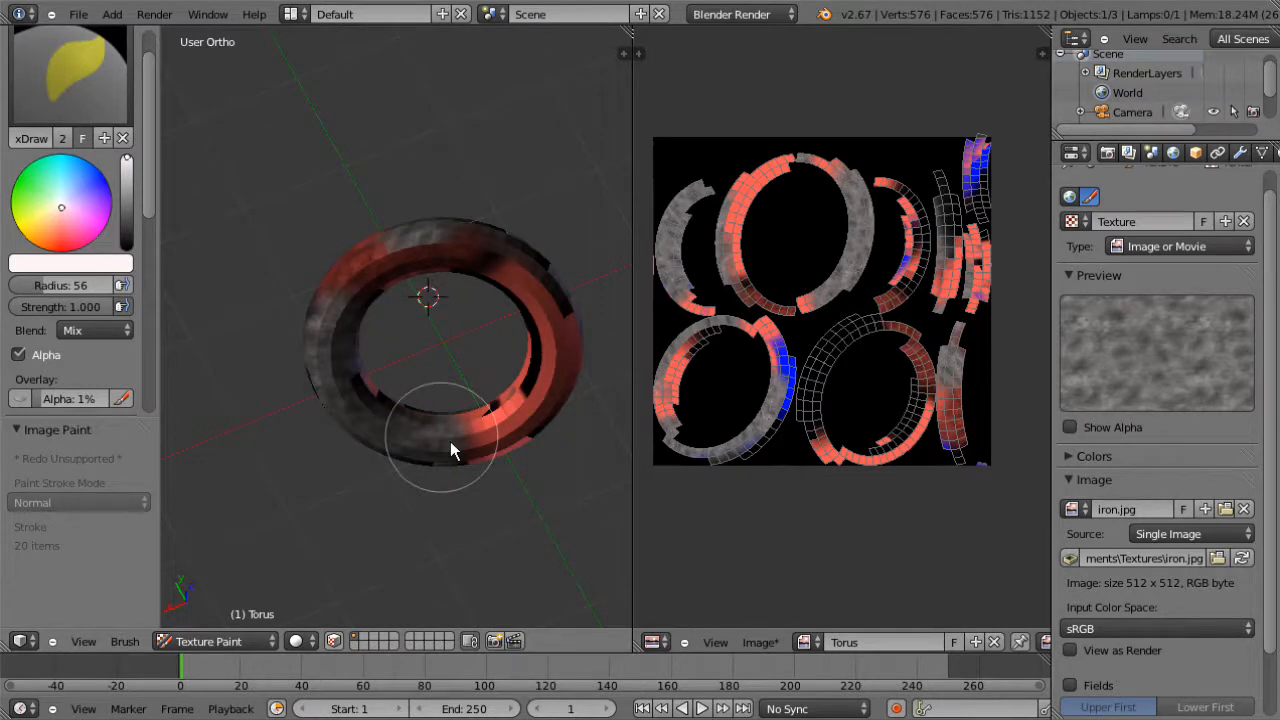
middle_drag(451, 450, 714, 420)
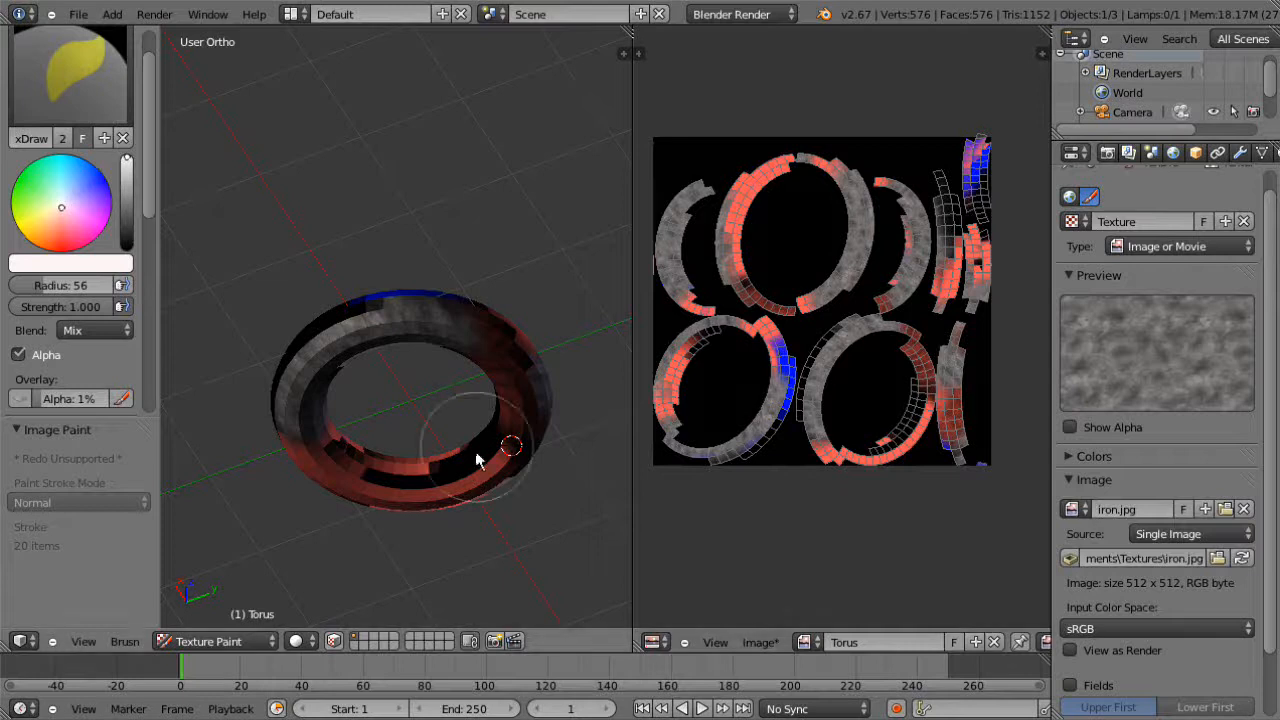
drag(476, 451, 512, 476)
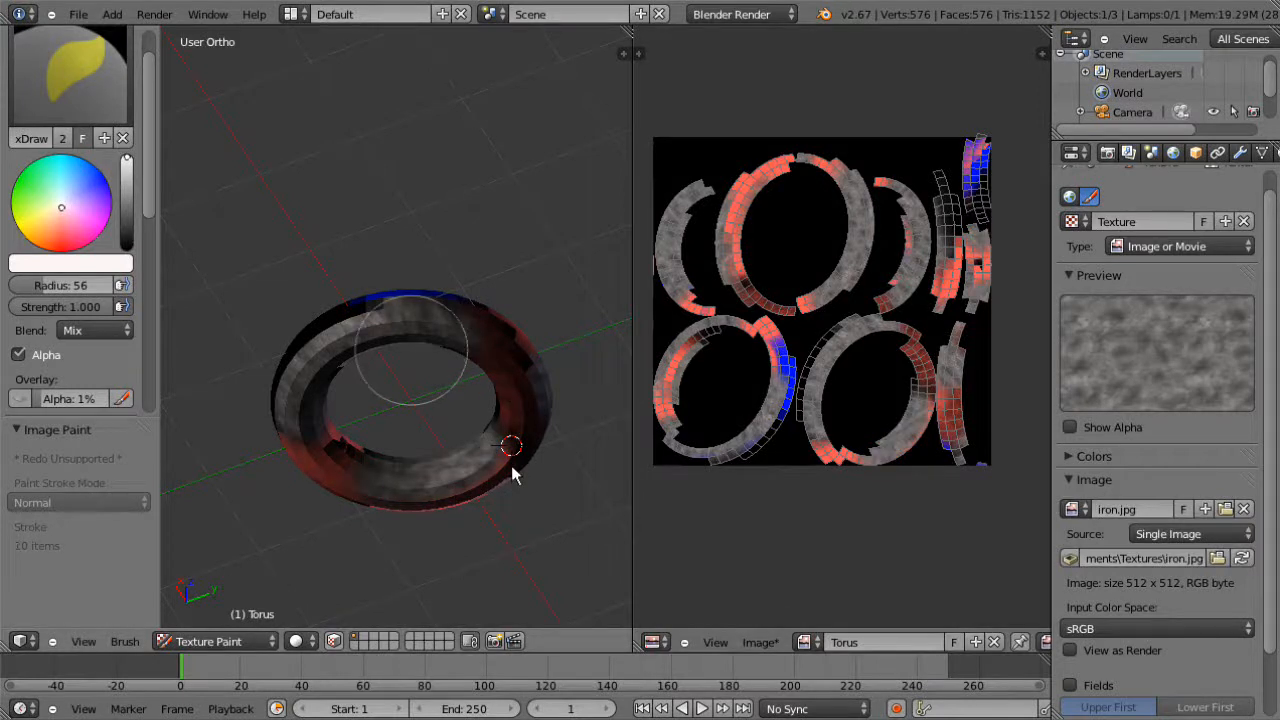
Step: Paint the iron texture over the blue strip remaining along the torus's outer edge and check the ring from above
mouse_move(512, 476)
middle_down()
mouse_move(466, 404)
mouse_move(590, 477)
mouse_move(580, 446)
middle_up()
click(466, 404)
click(390, 322)
middle_drag(390, 322, 209, 310)
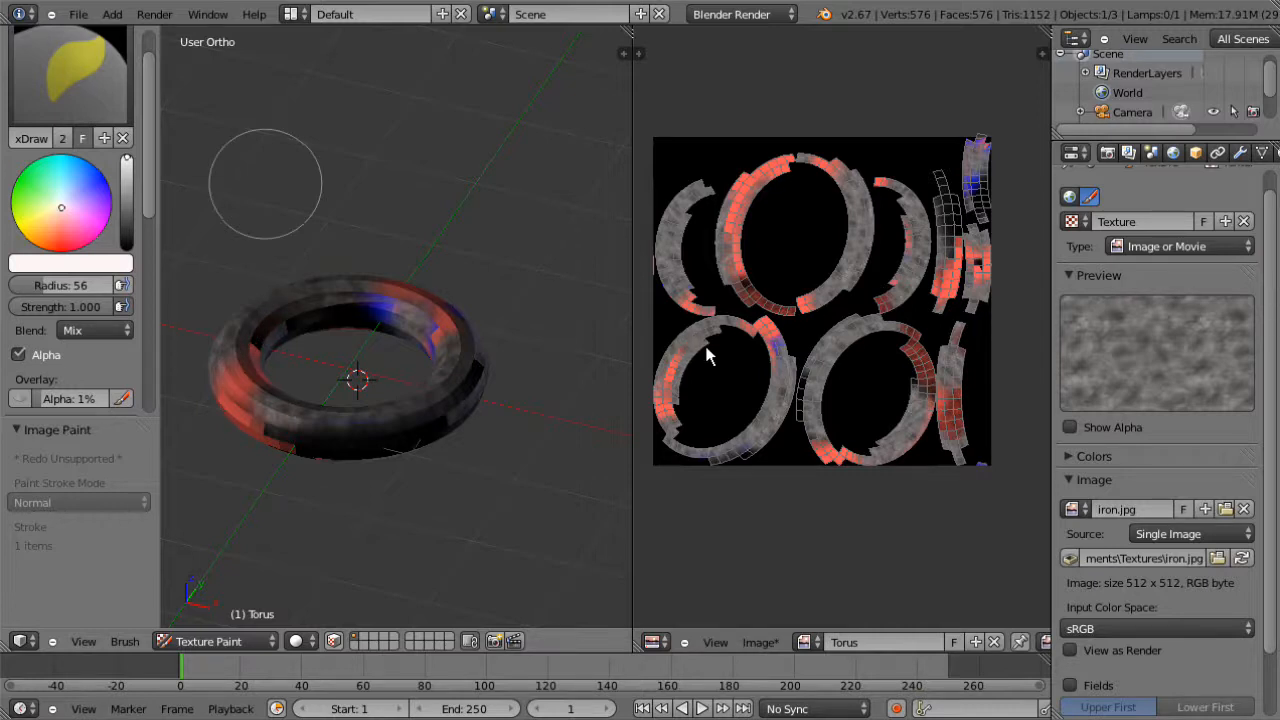
middle_drag(420, 340, 414, 443)
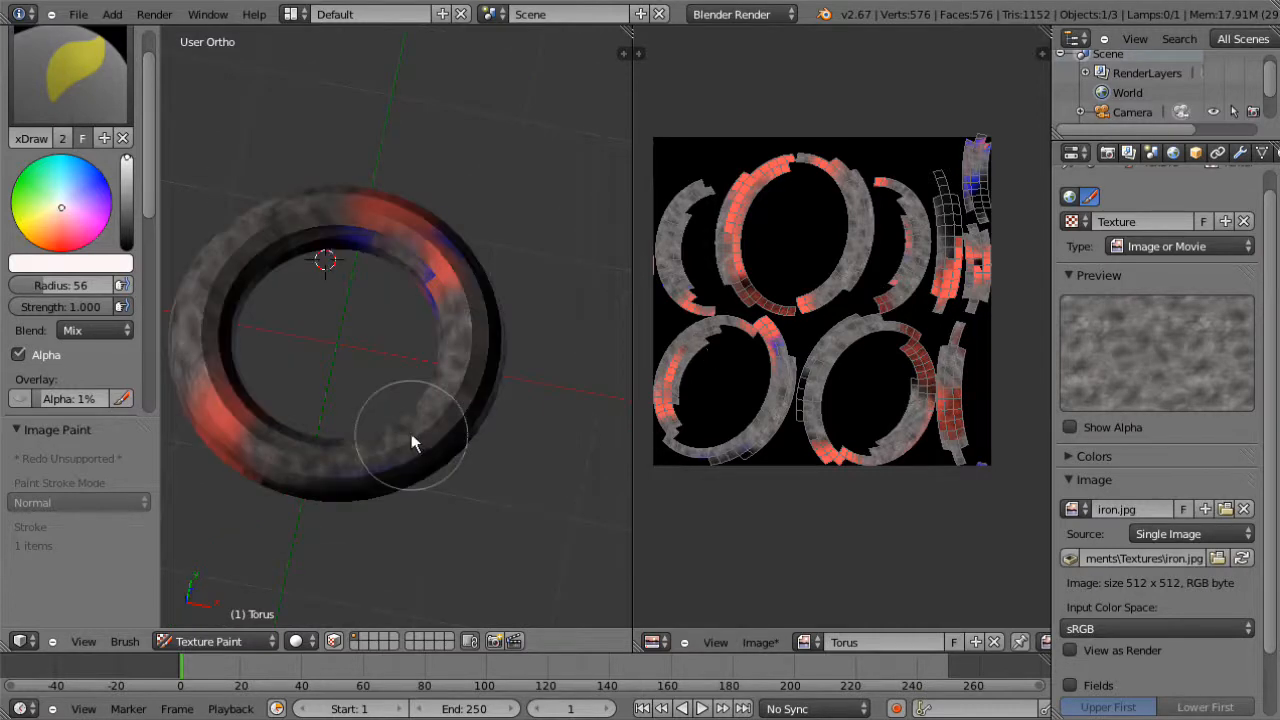
Step: Paint the iron texture over the blue and unpainted areas of the torus's inner wall
scroll(411, 433, up, 8)
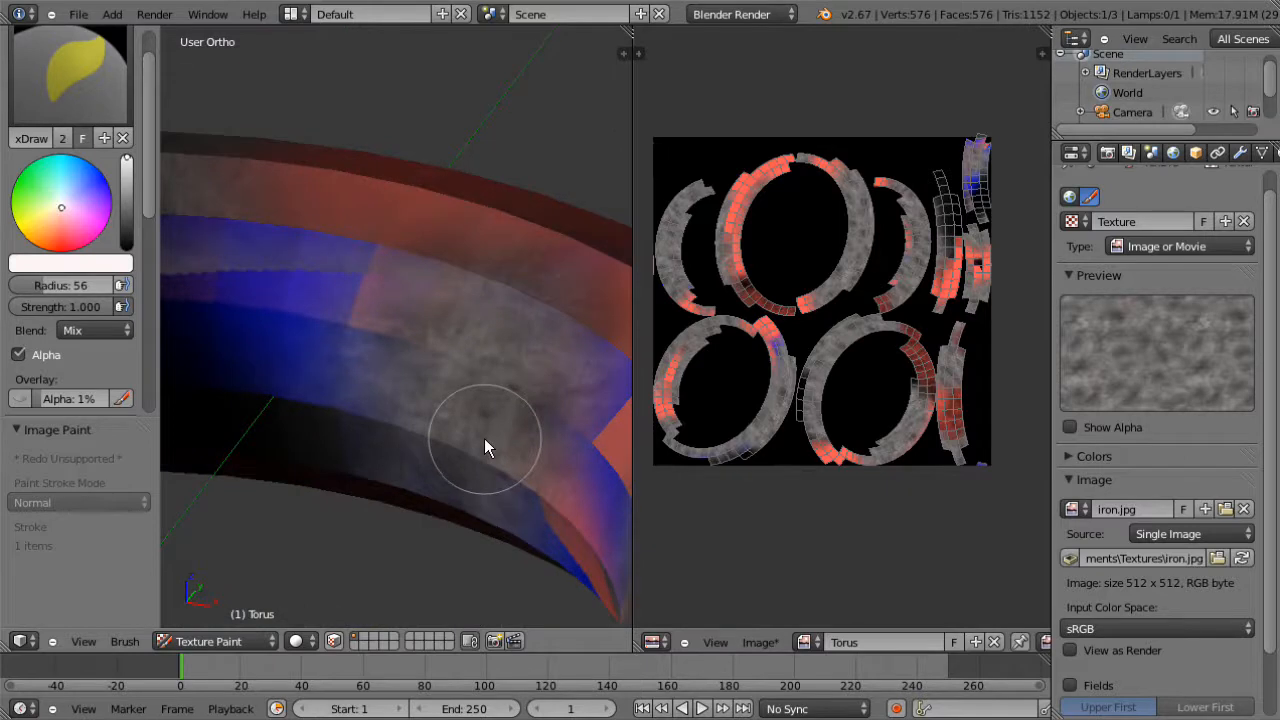
middle_drag(484, 445, 341, 244)
drag(341, 246, 375, 363)
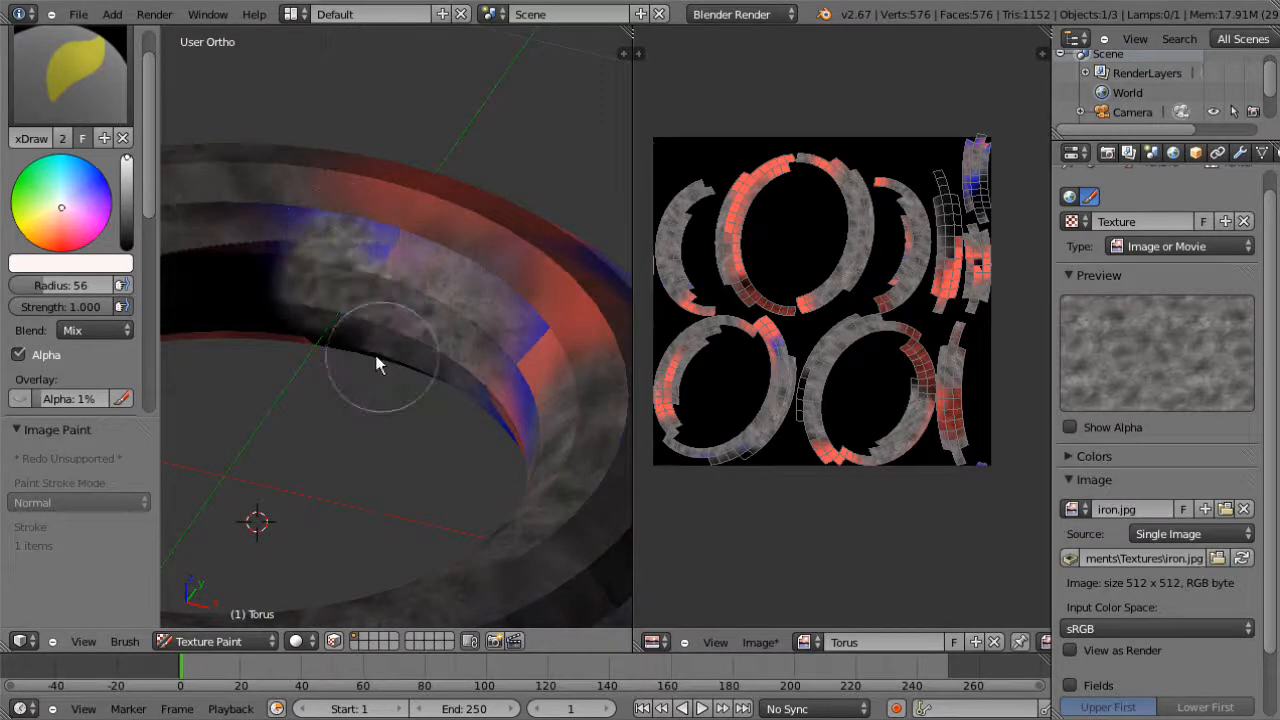
middle_drag(375, 355, 376, 394)
scroll(376, 394, down, 2)
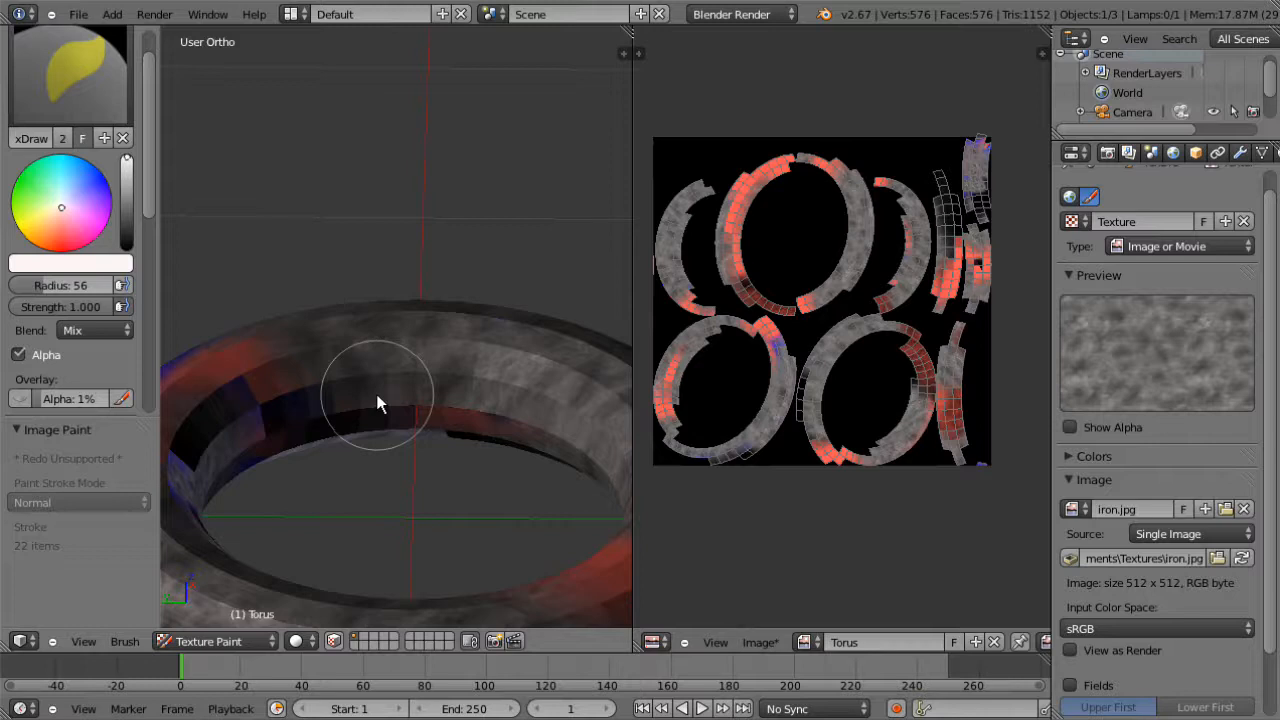
mouse_move(376, 394)
middle_down()
mouse_move(486, 434)
mouse_move(485, 390)
middle_up()
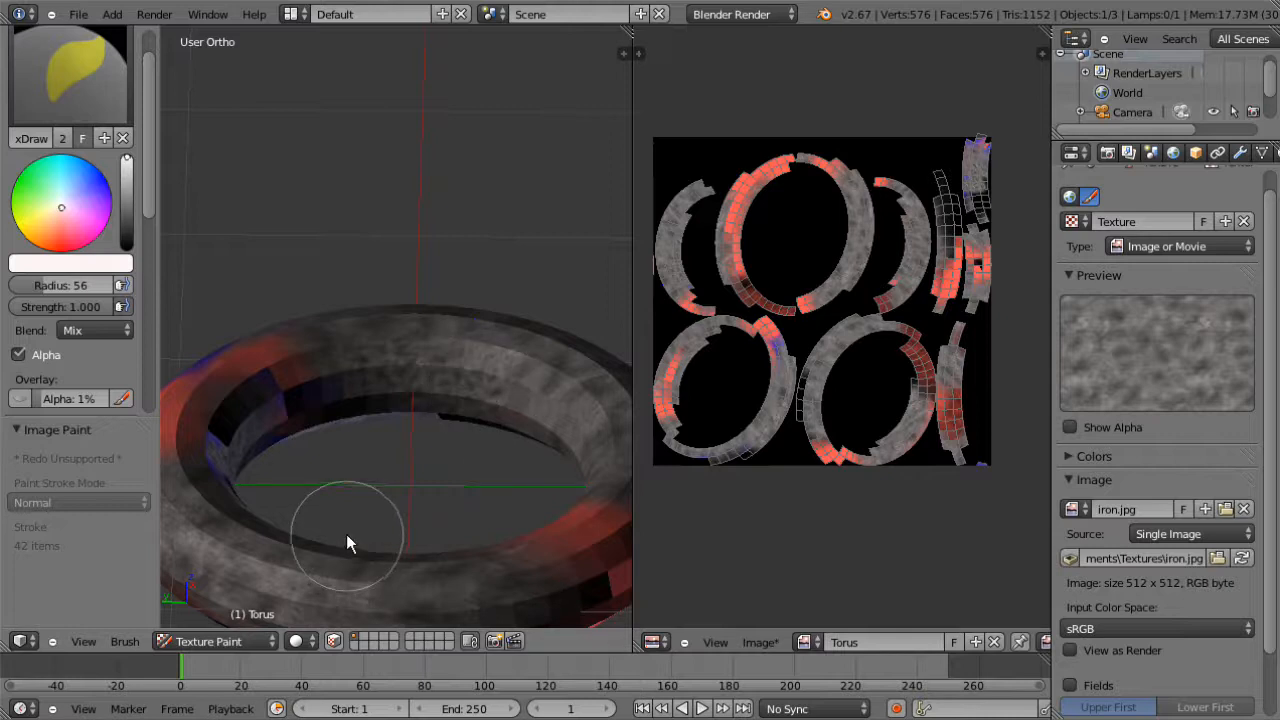
Step: Return to Object Mode and delete the painted torus from the scene
click(210, 640)
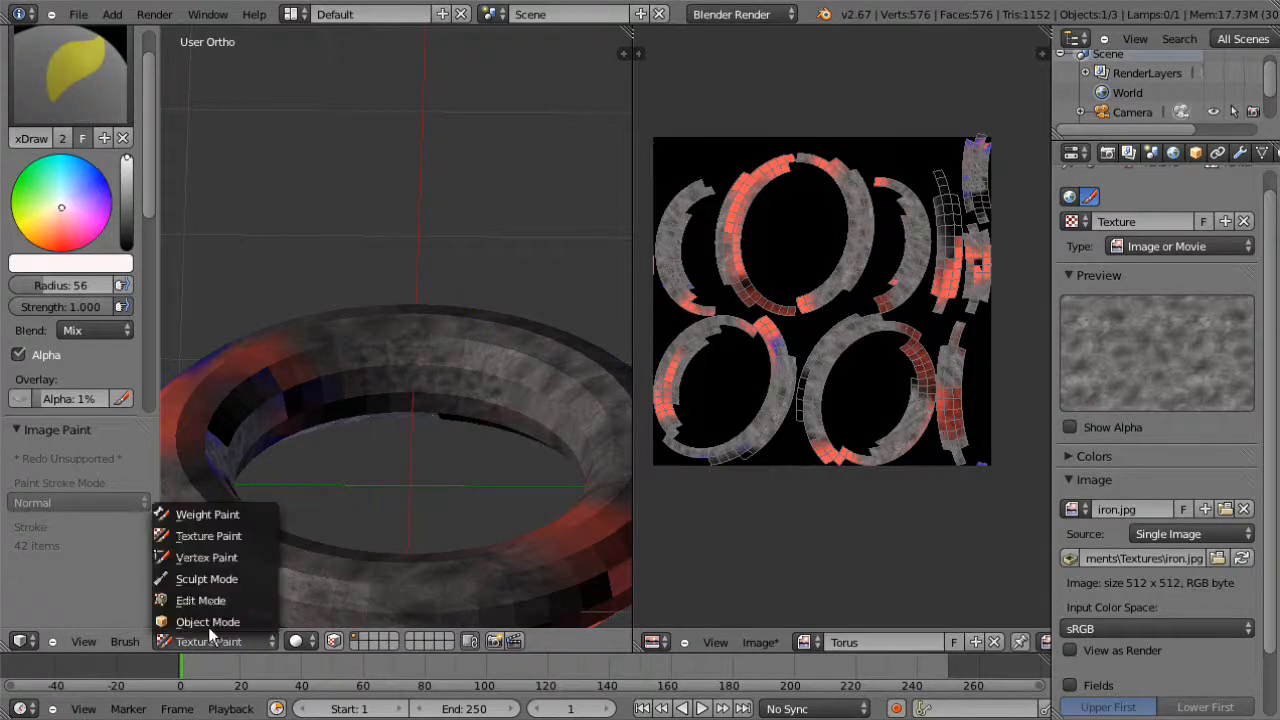
click(208, 626)
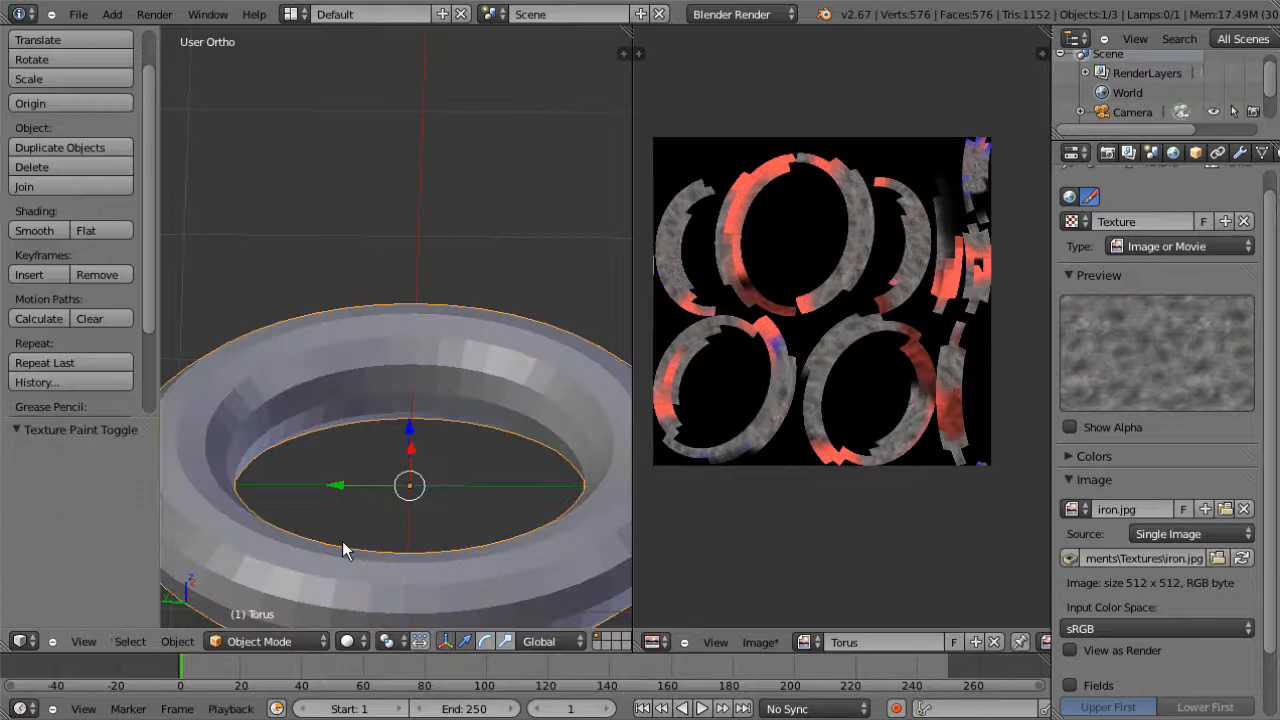
key(x)
click(383, 494)
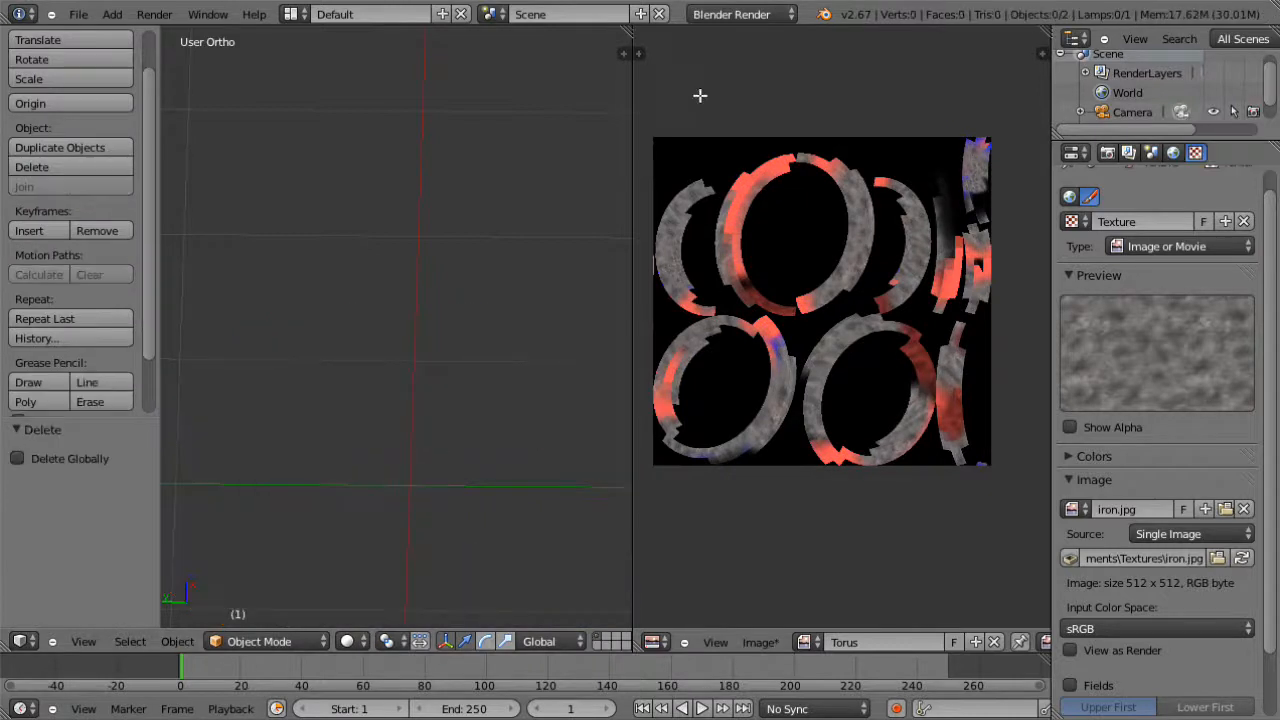